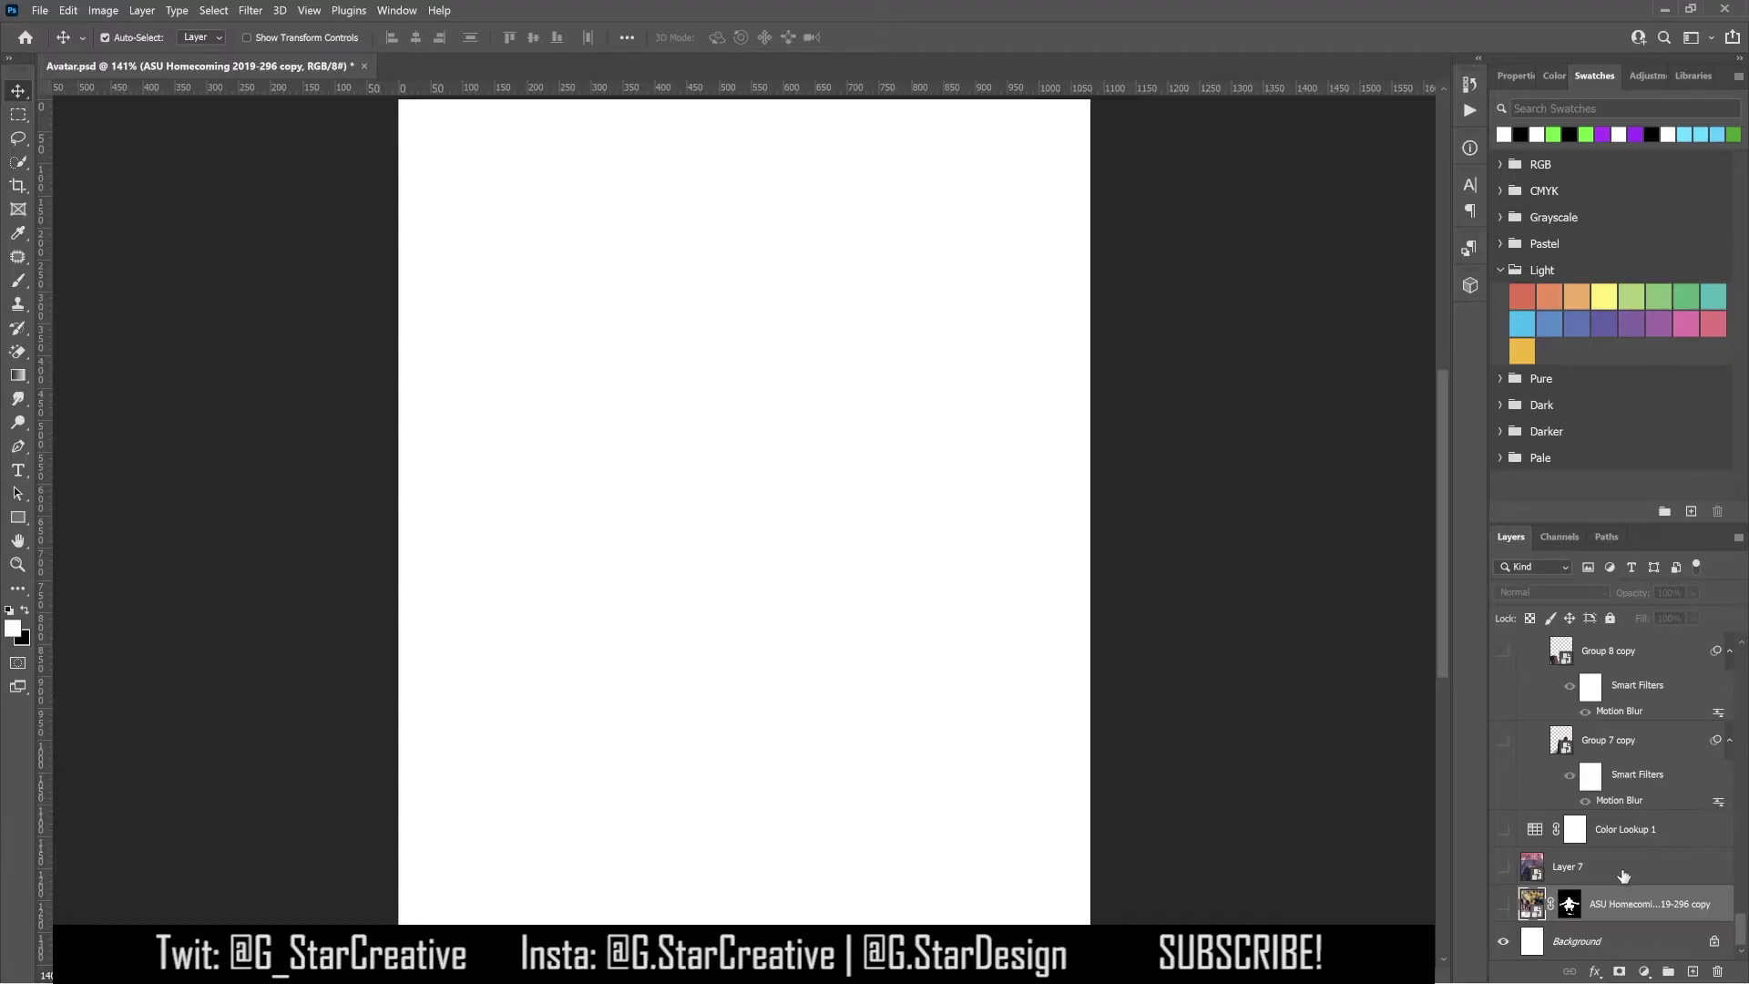
# Step: Show the ASU player layer, the Layer 7 mountain backdrop and the Color Lookup 1 grade
pyautogui.click(1504, 904)
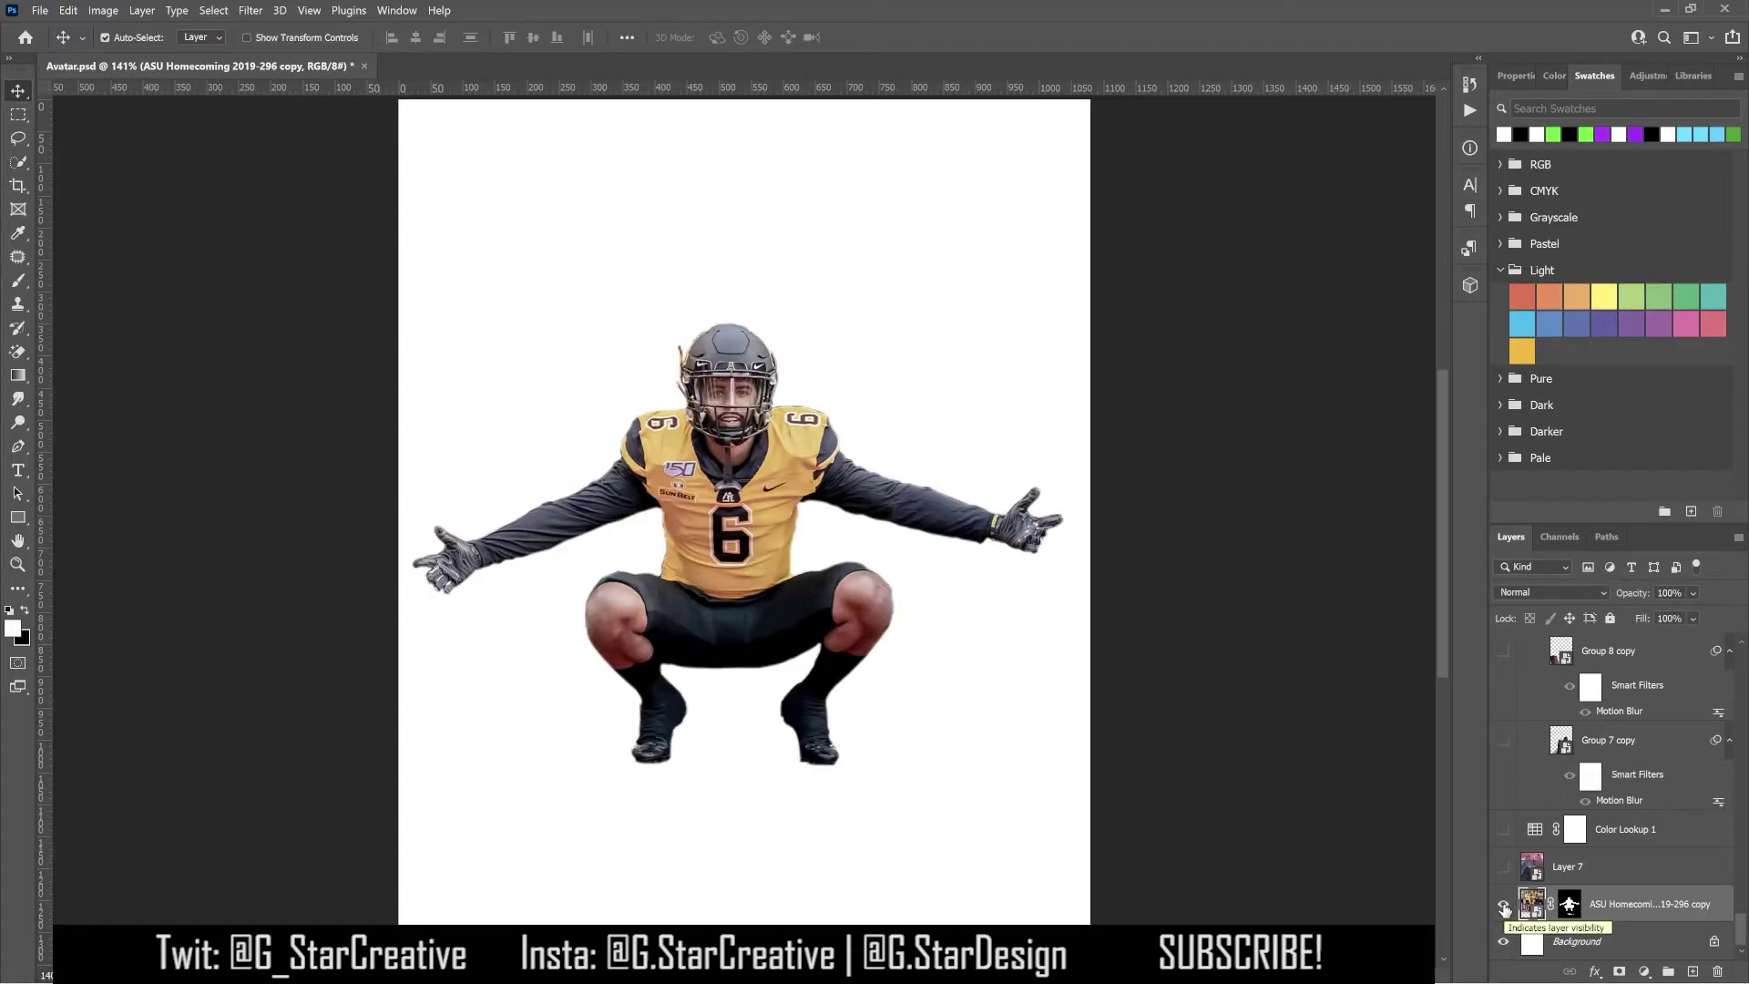
pyautogui.click(1504, 867)
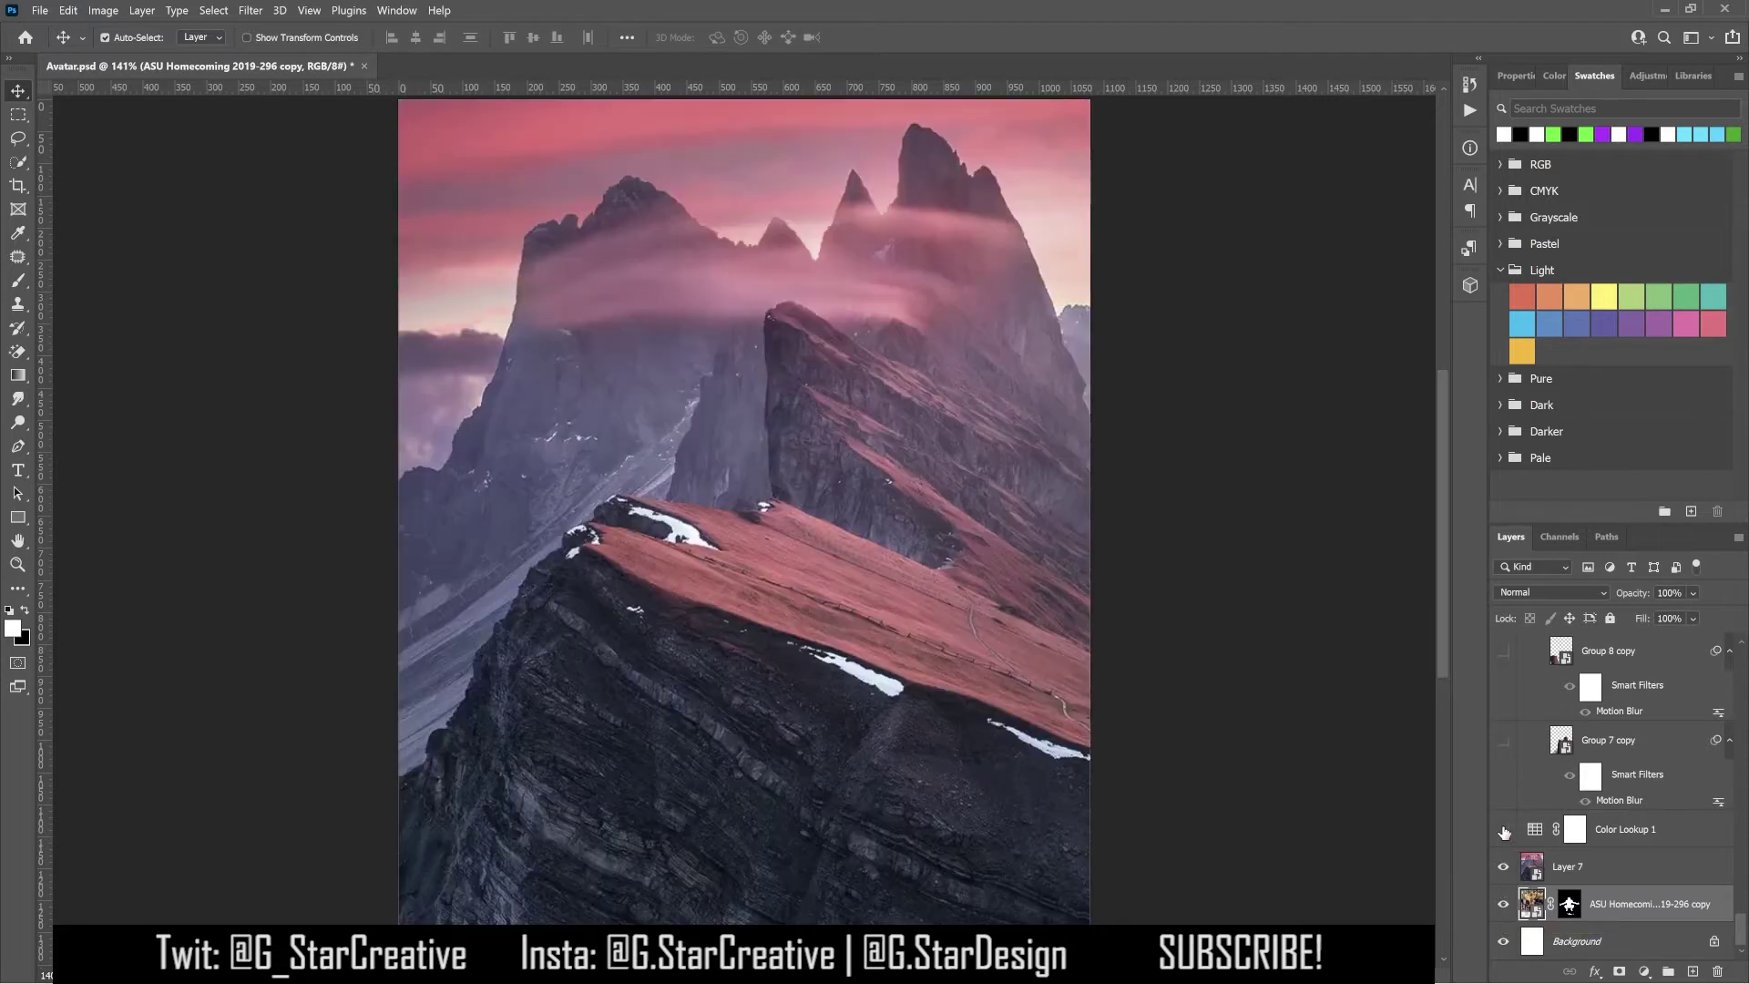
pyautogui.click(1504, 830)
pyautogui.click(1621, 829)
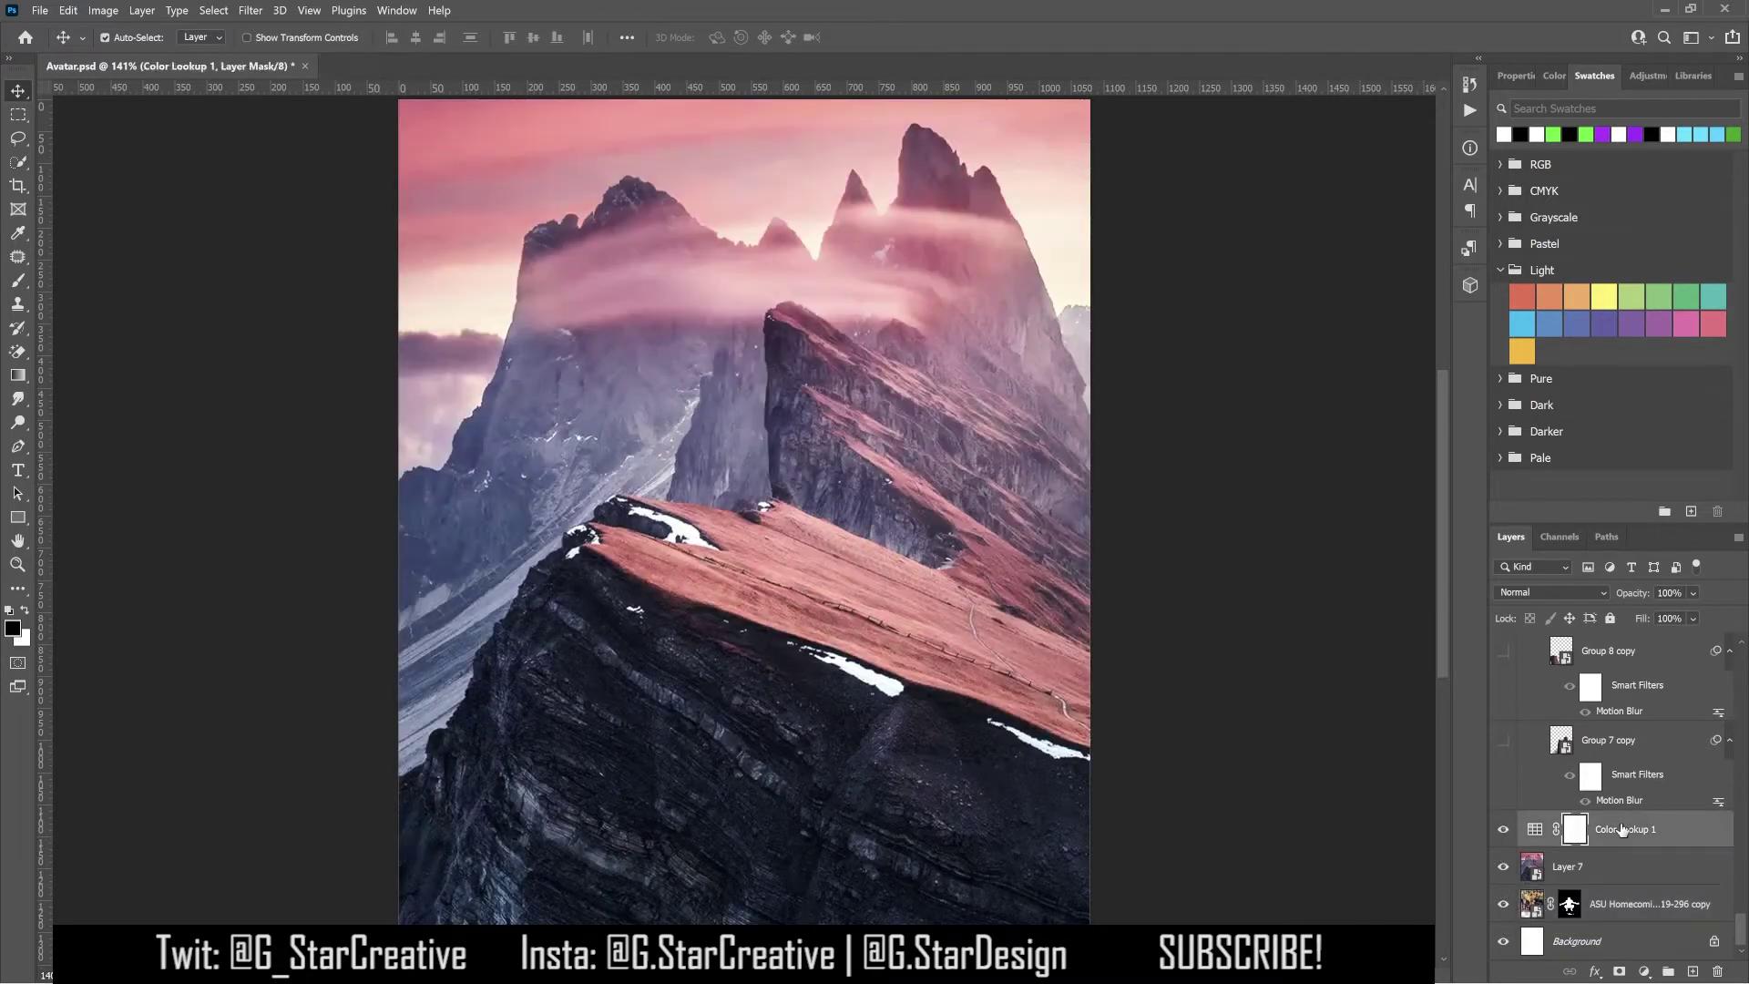
# Step: Show the Group 7 copy tall rock with its Motion Blur, the lower-left Group 8 copy rock and Curves 2 copy 4
pyautogui.click(1504, 740)
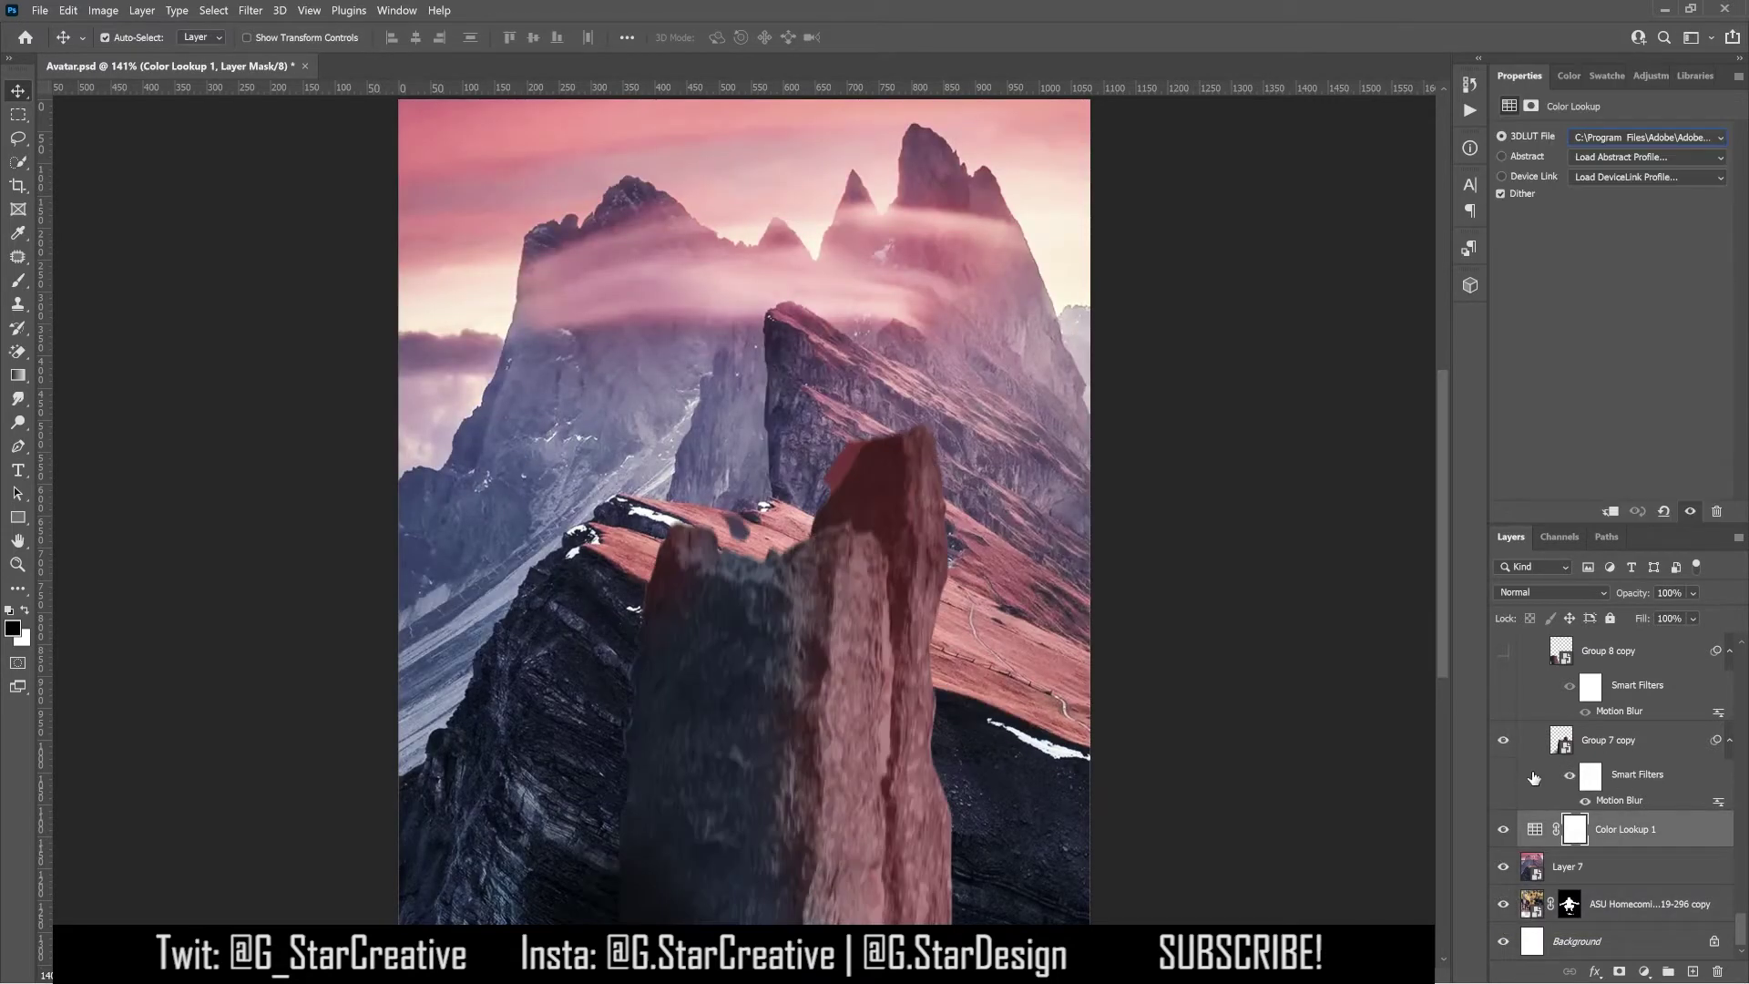
pyautogui.scroll(1, 1533, 777)
pyautogui.click(1568, 855)
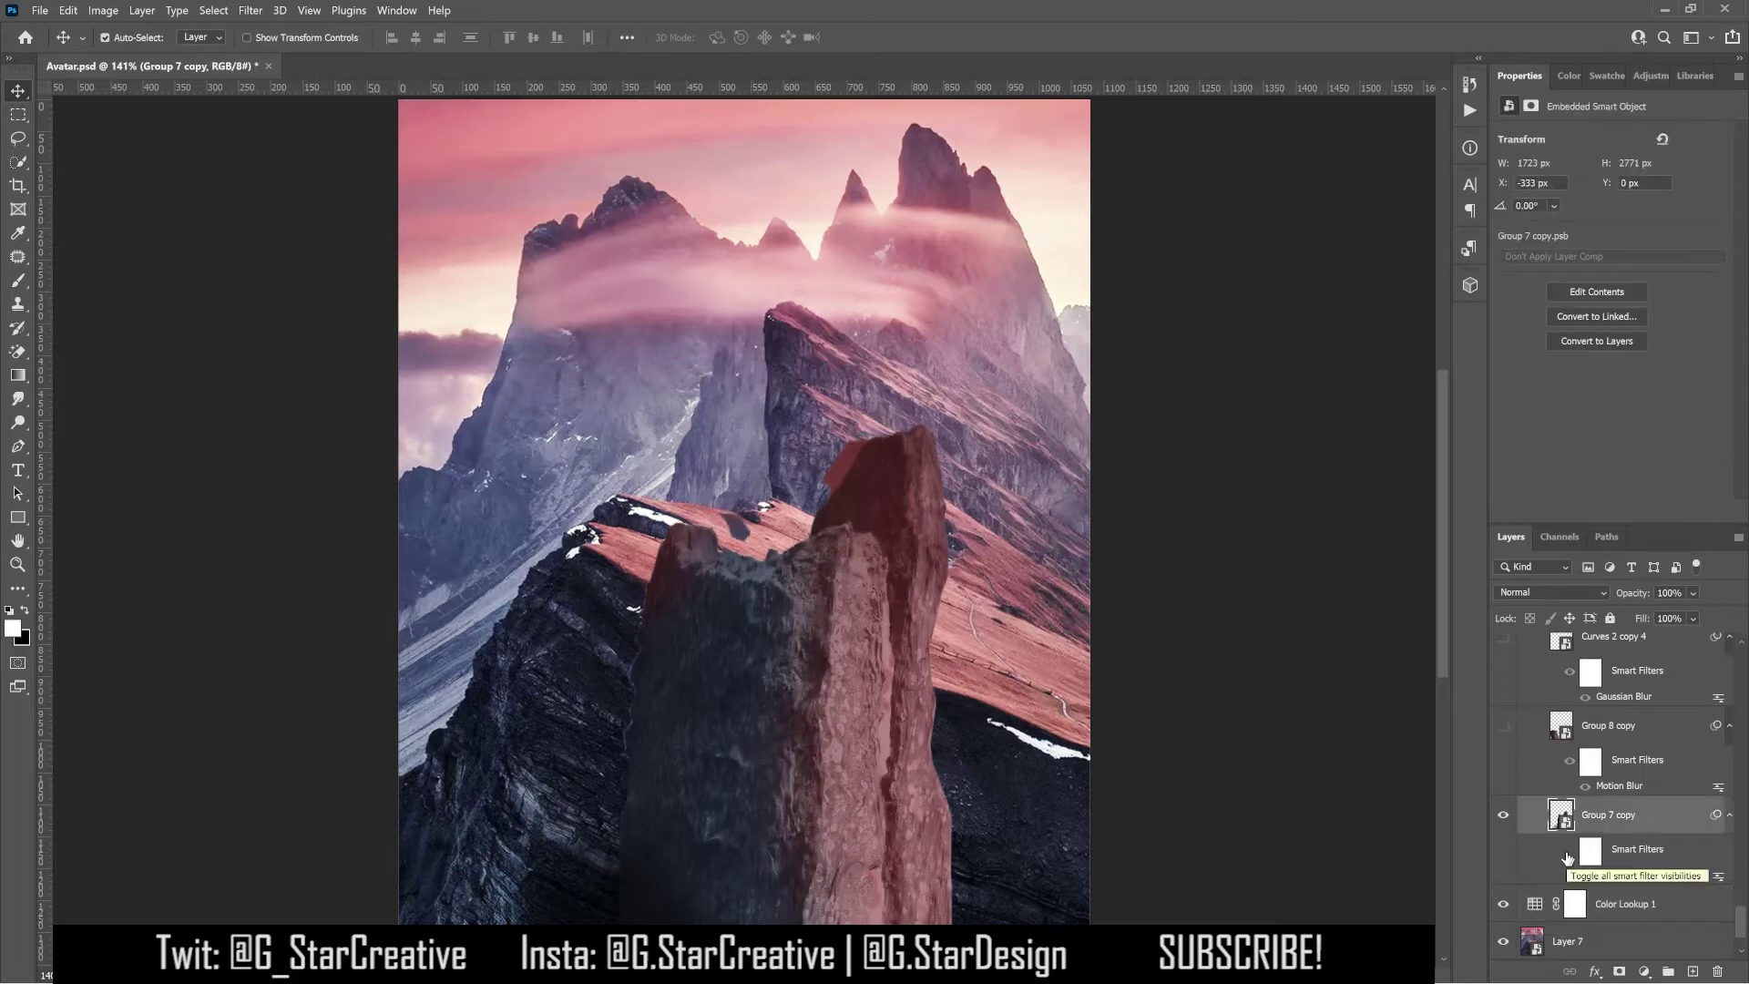
pyautogui.click(1568, 855)
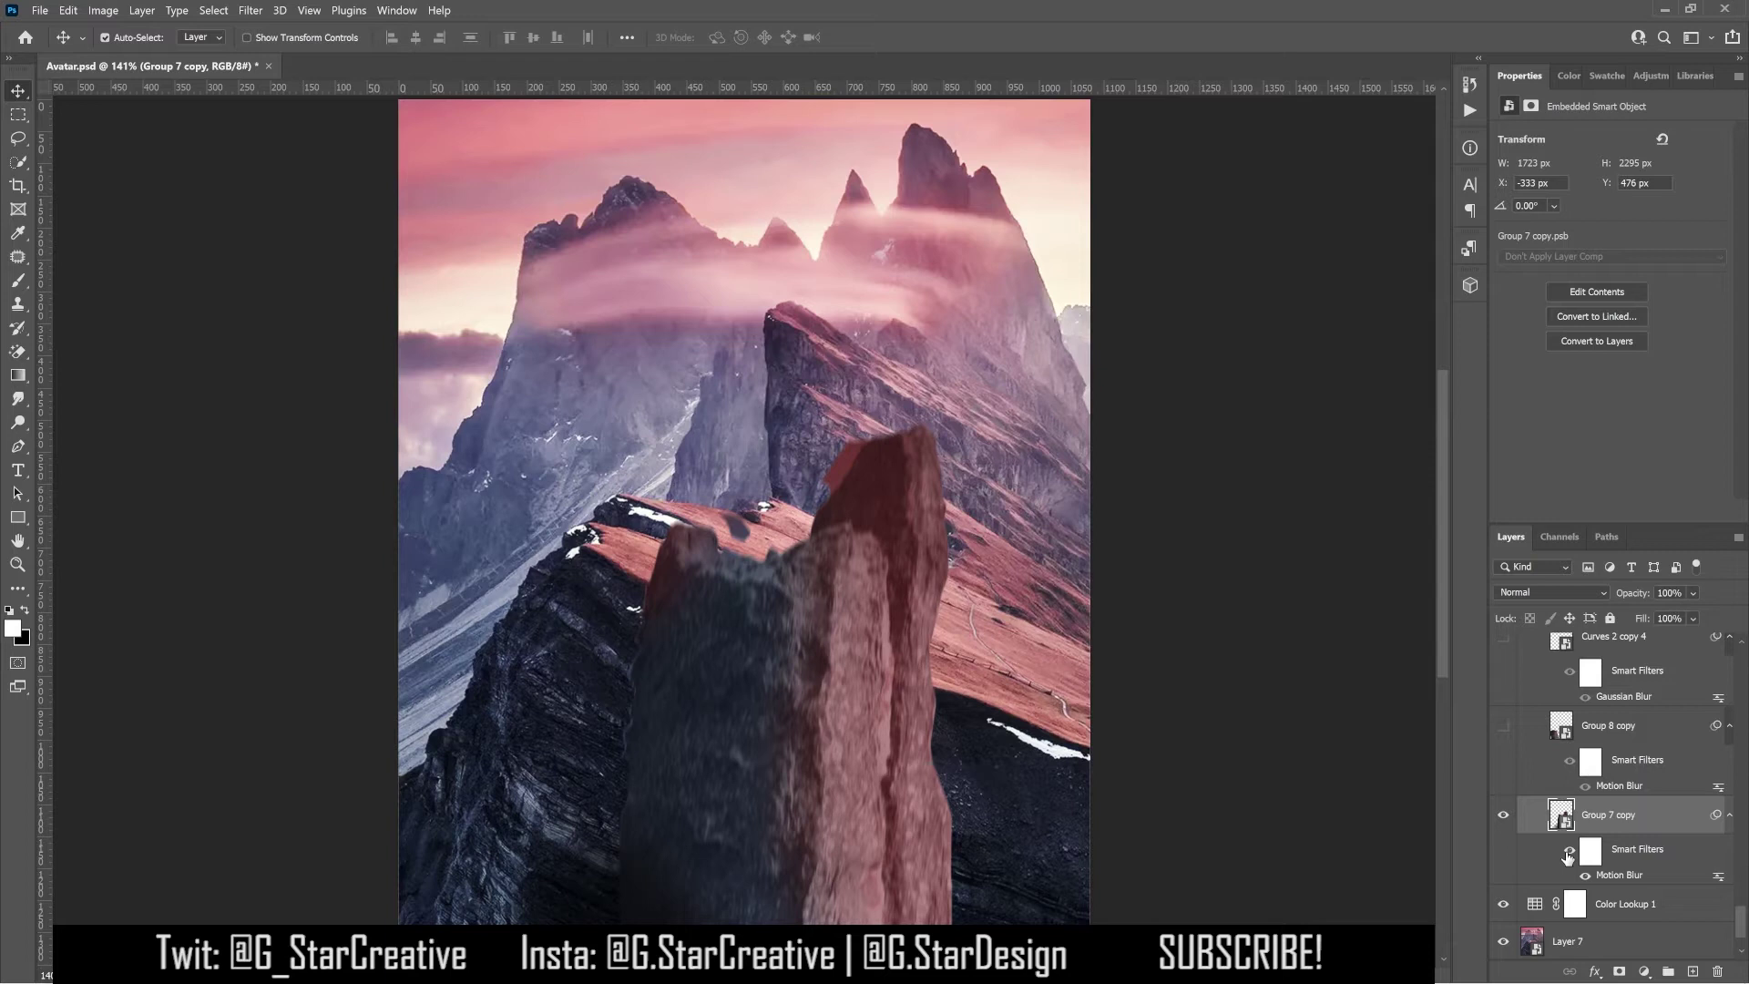
pyautogui.click(1504, 726)
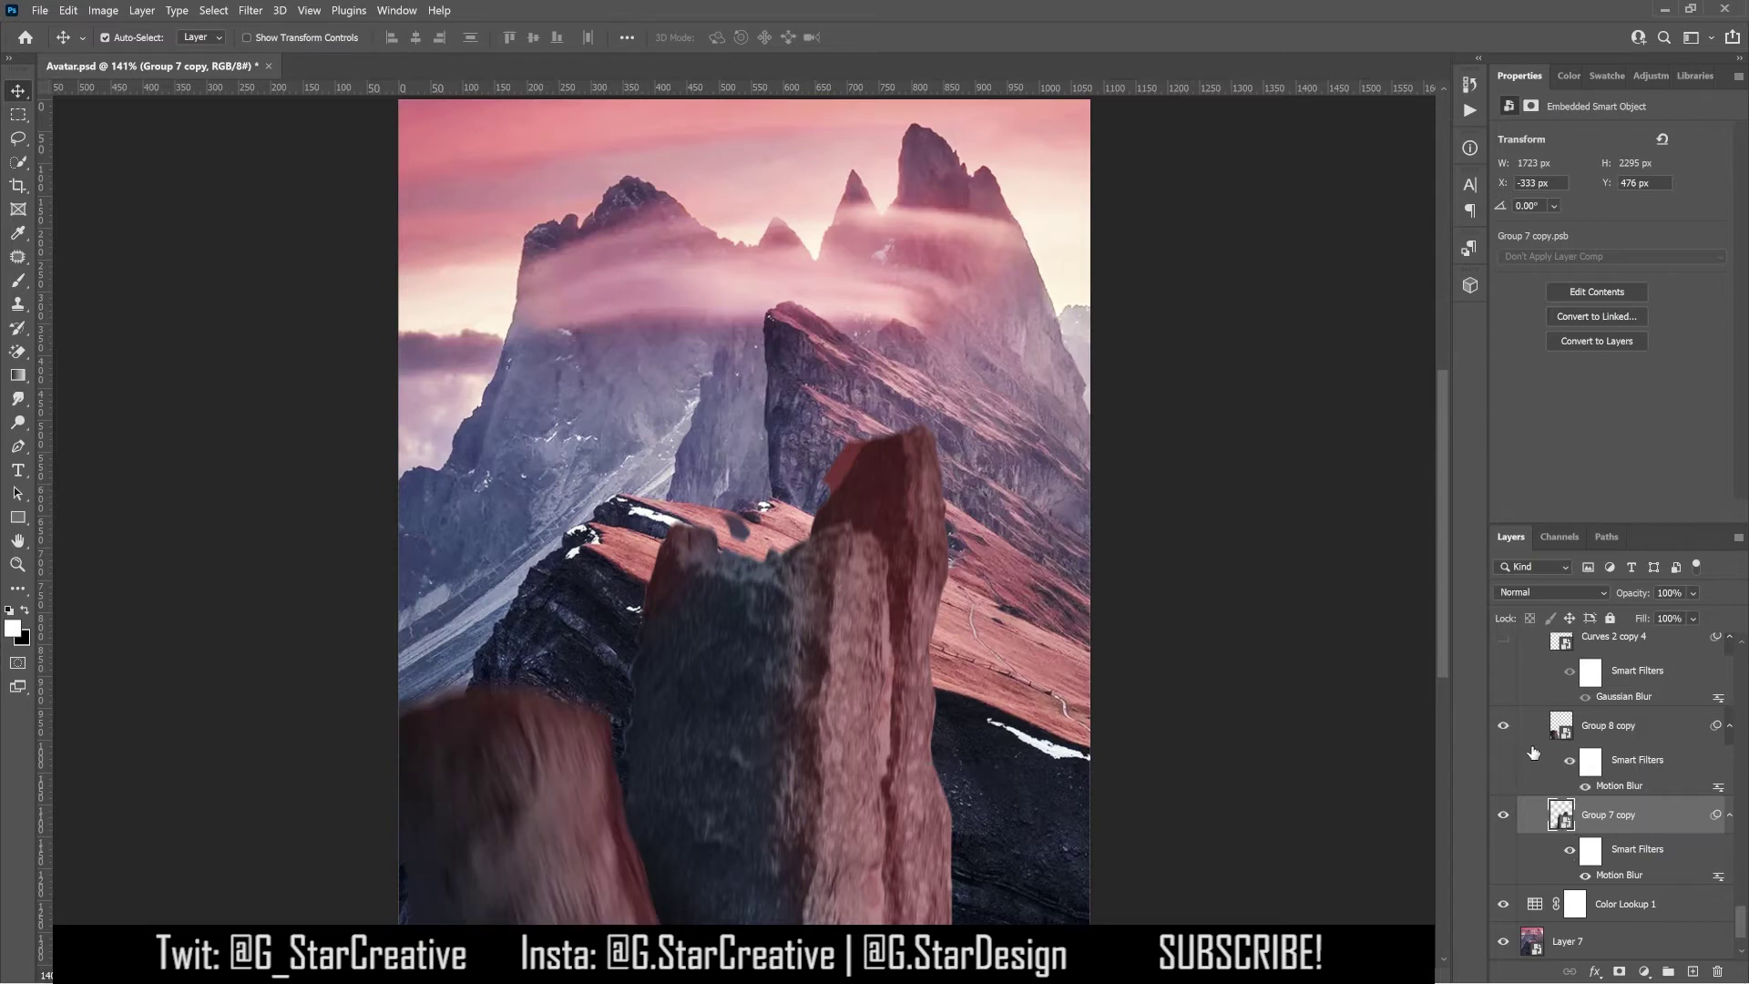
pyautogui.scroll(1, 1537, 758)
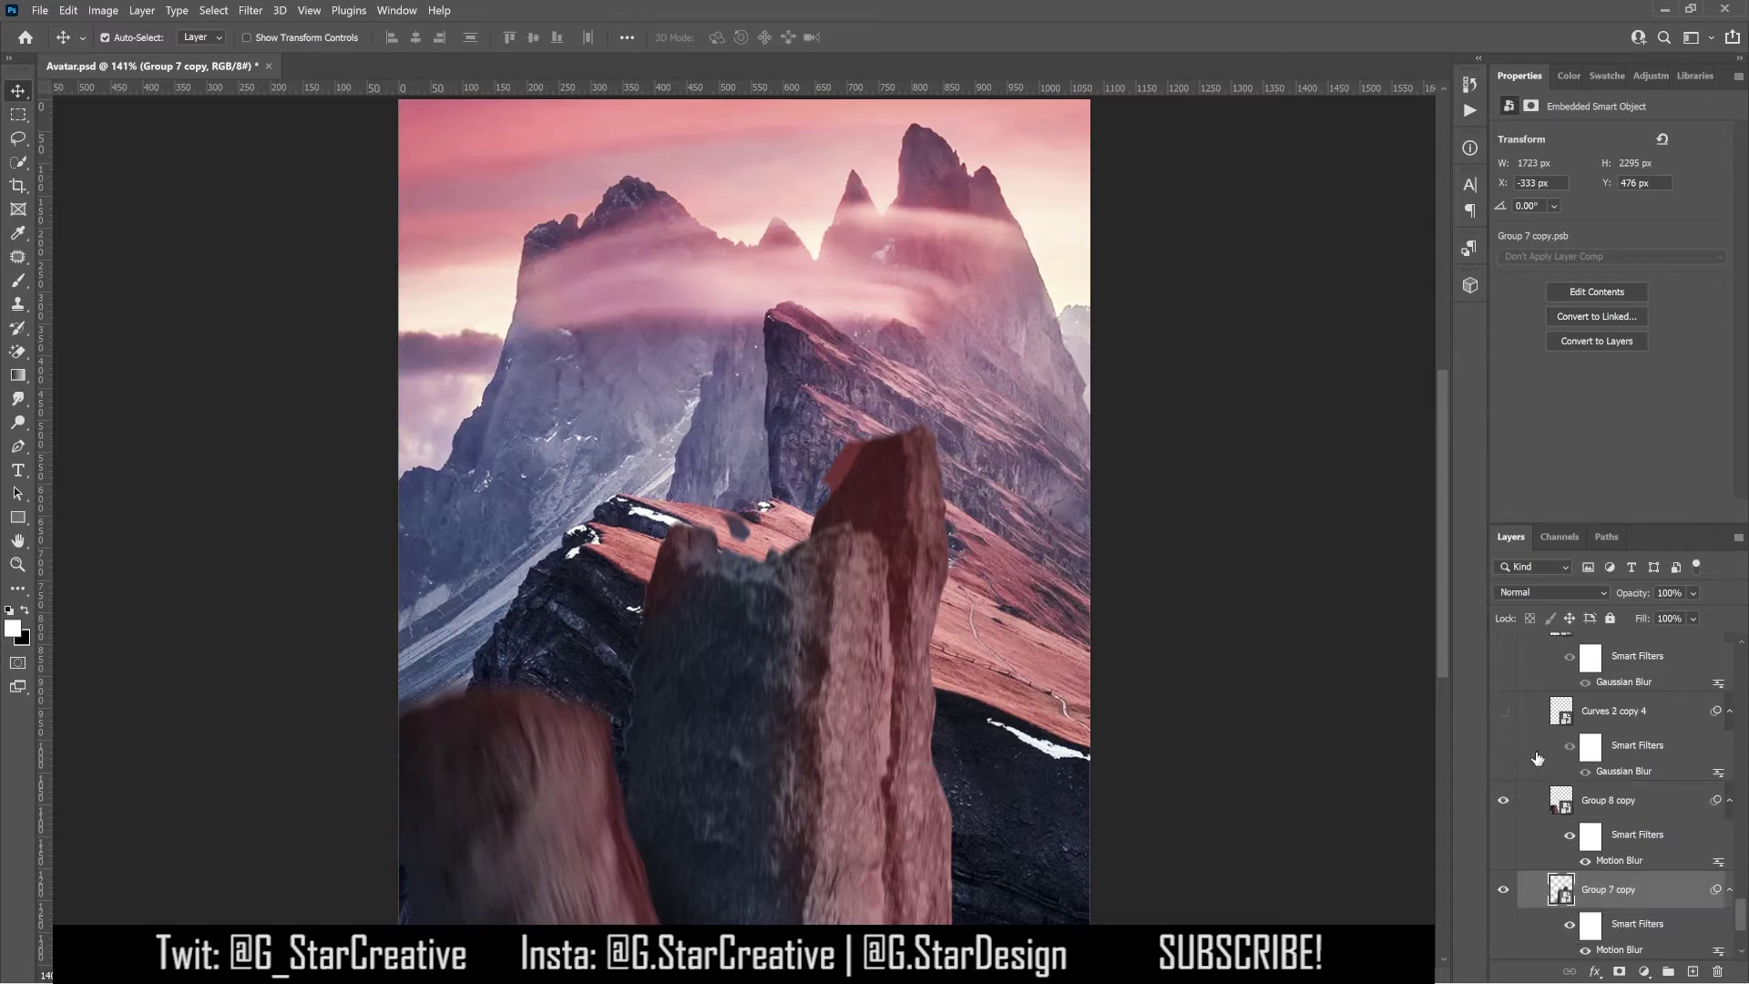
pyautogui.click(1504, 712)
pyautogui.scroll(2, 1540, 742)
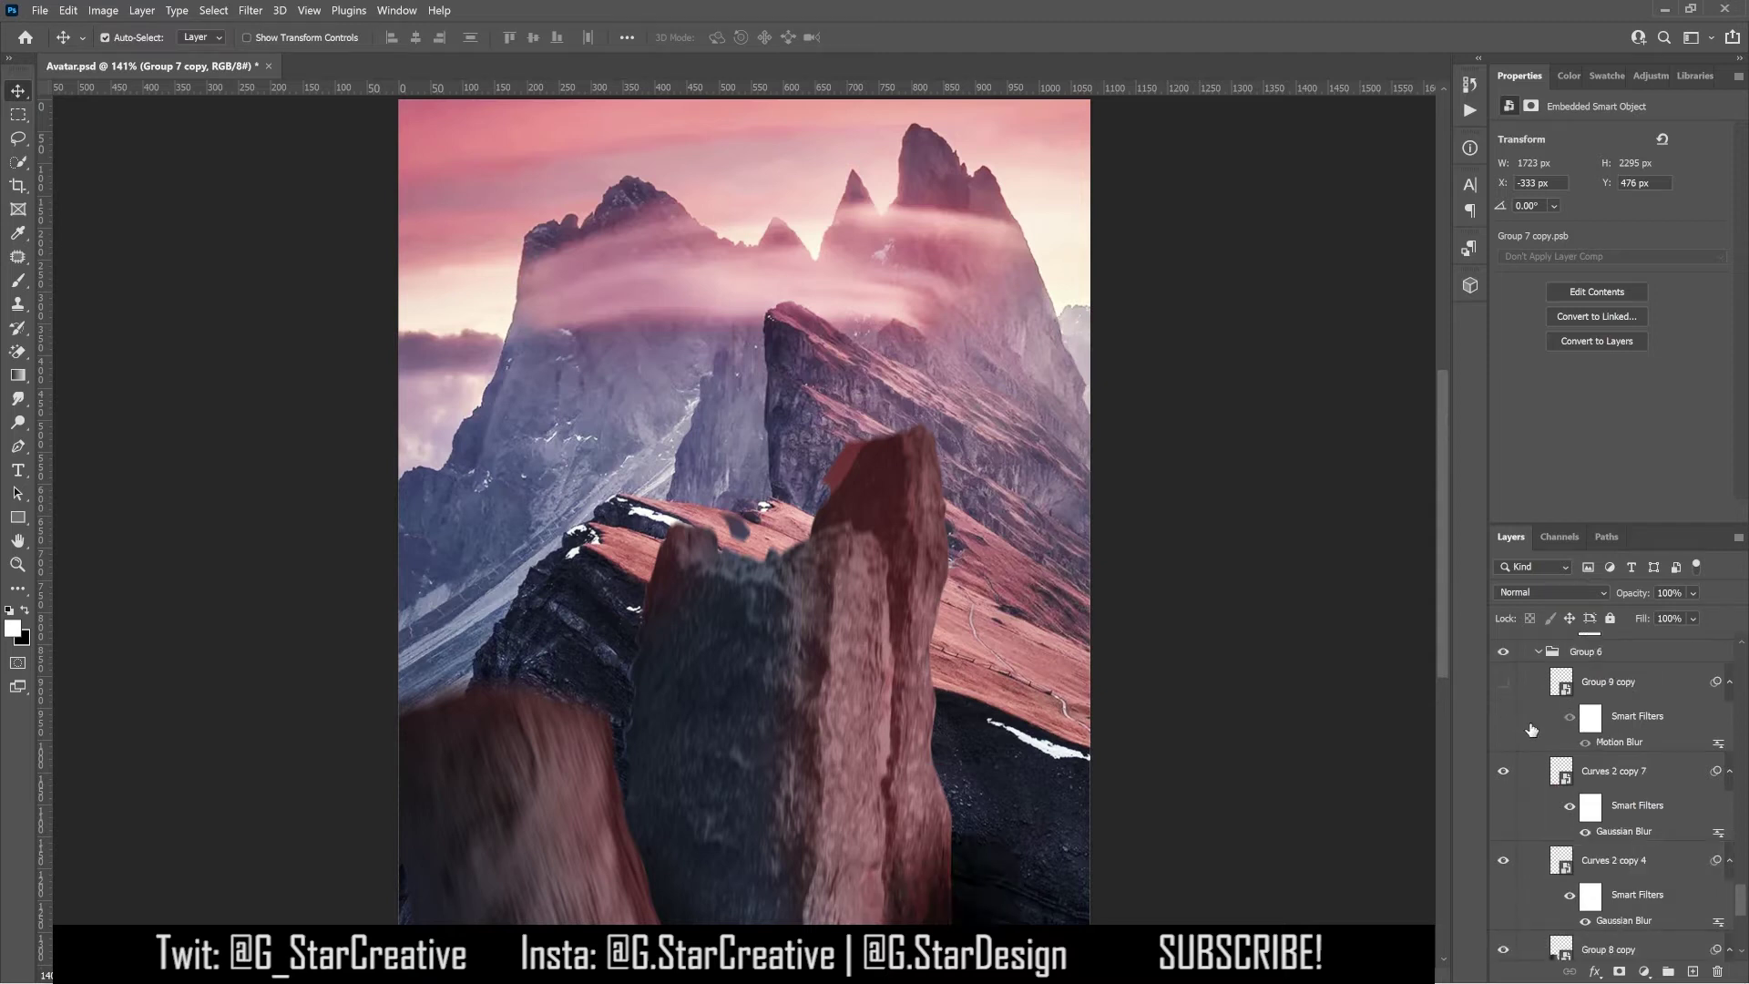
# Step: Show the lower-right Group 9 copy rock with its Smart Filters and switch on Color Lookup 1 copy
pyautogui.click(1504, 682)
pyautogui.scroll(2, 1524, 728)
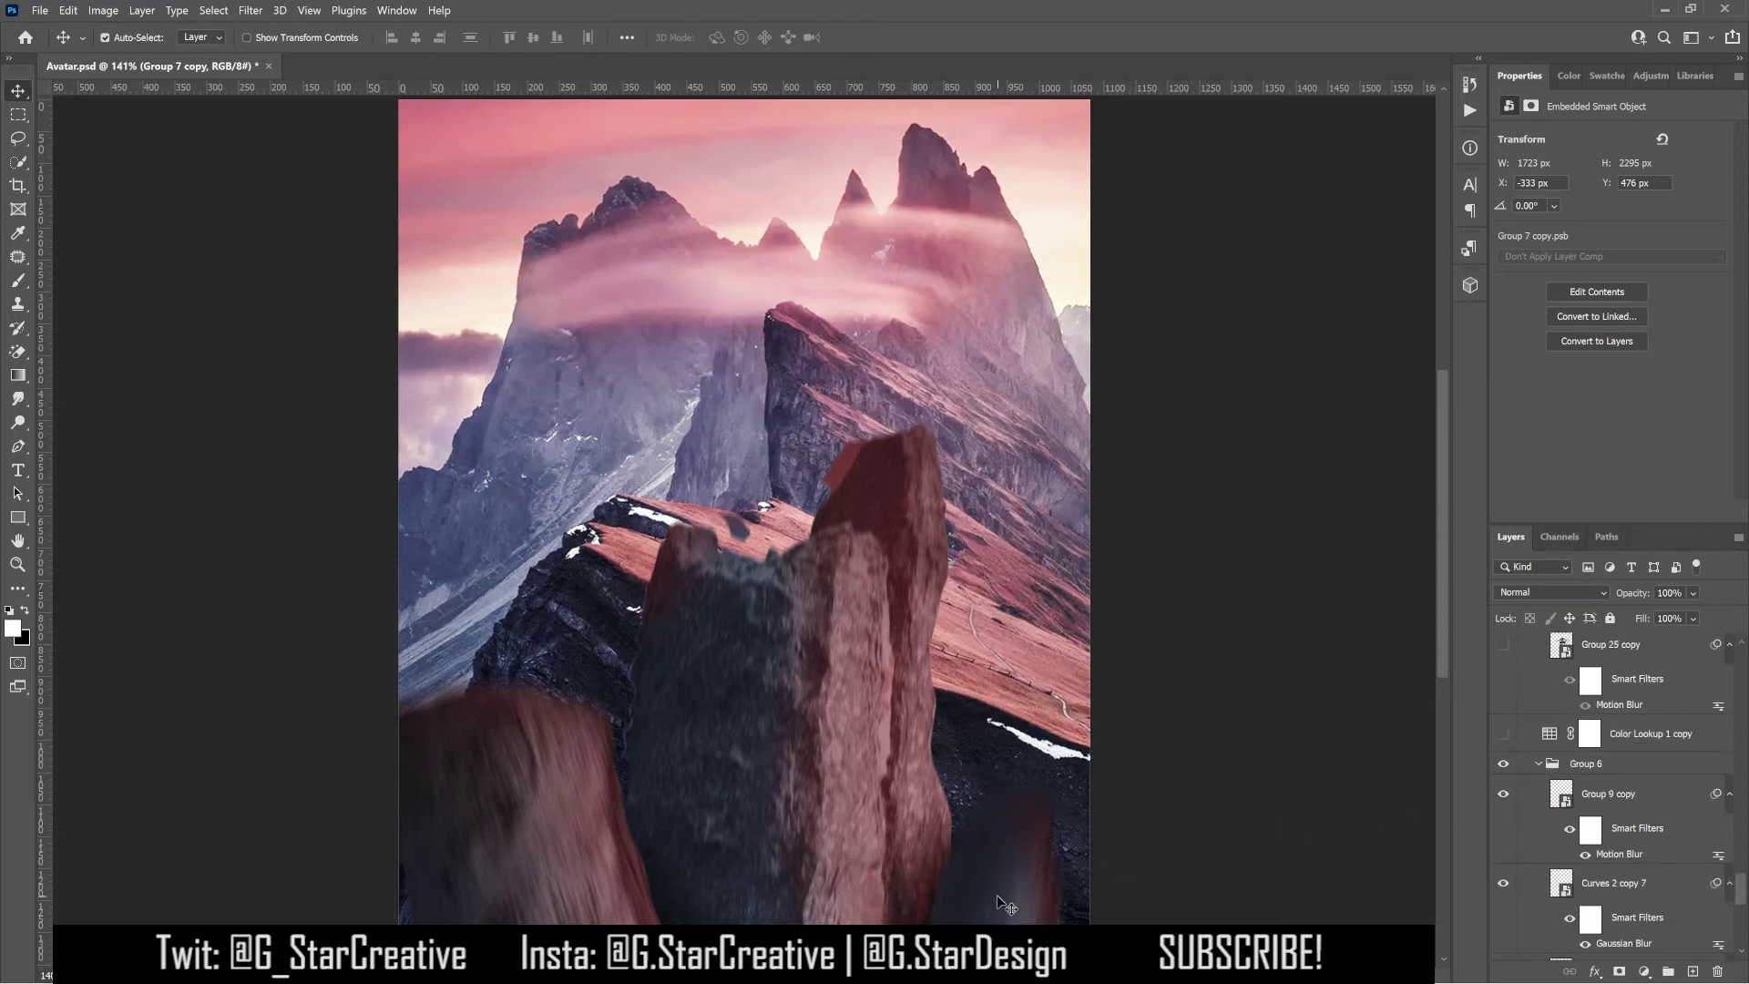
pyautogui.click(1572, 831)
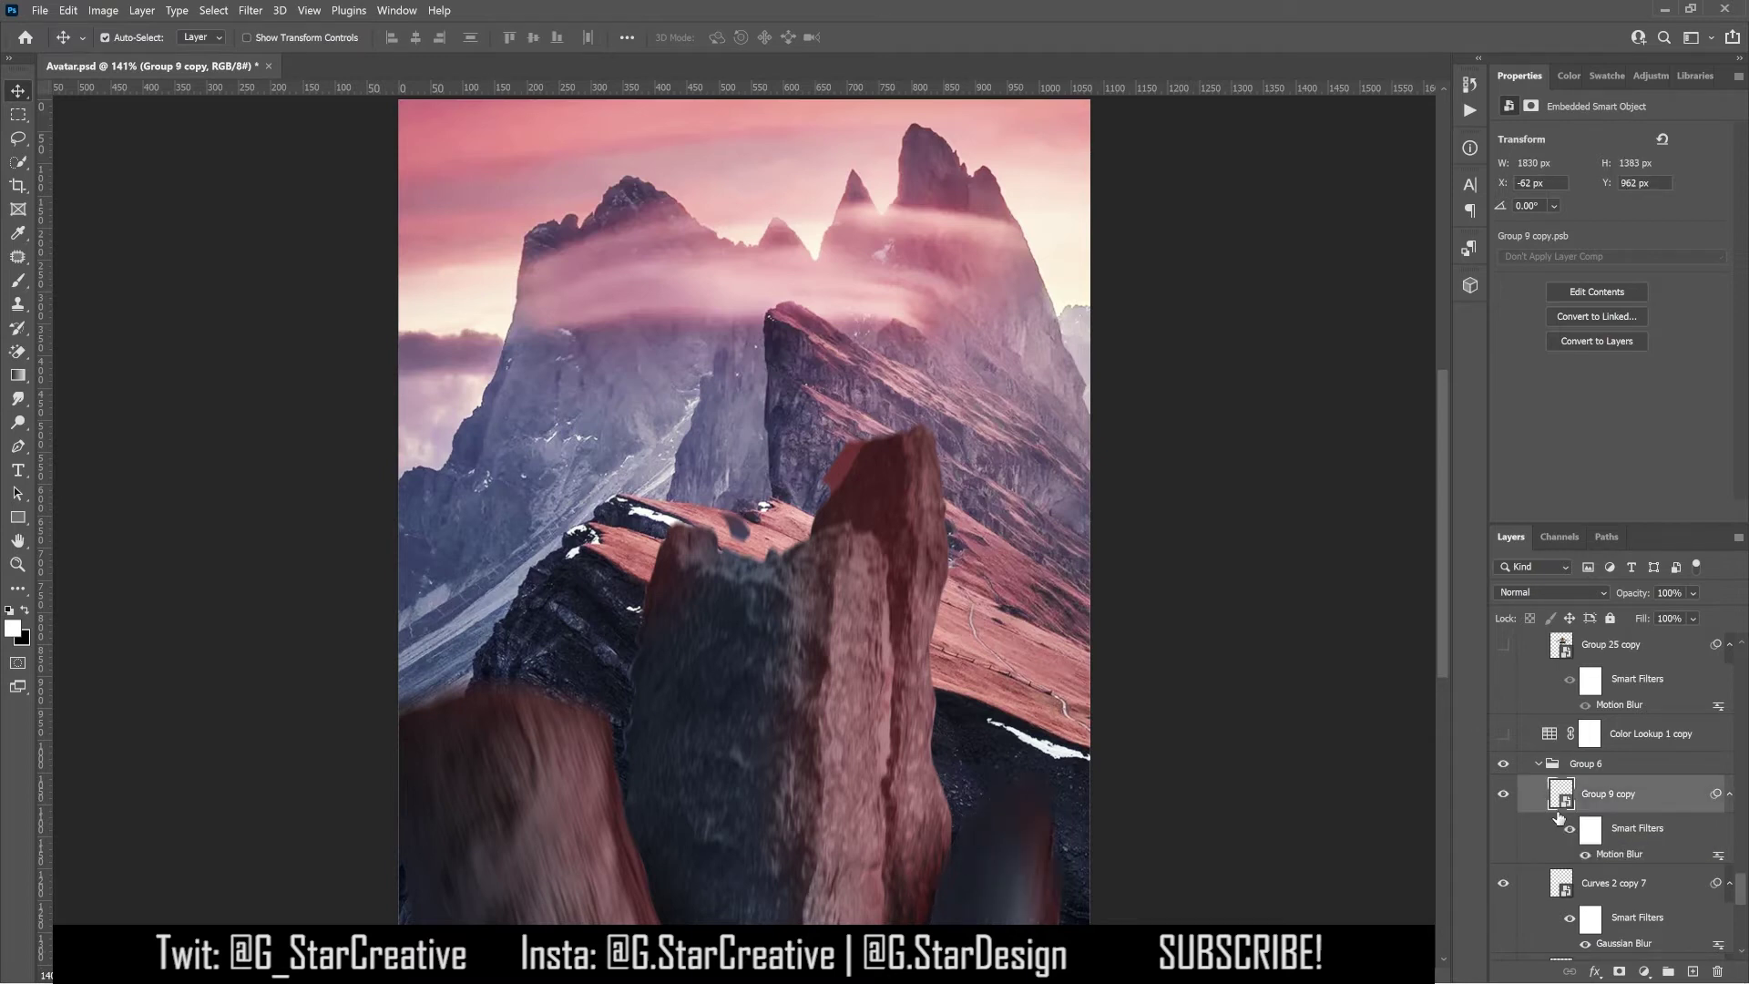
pyautogui.scroll(1, 1563, 818)
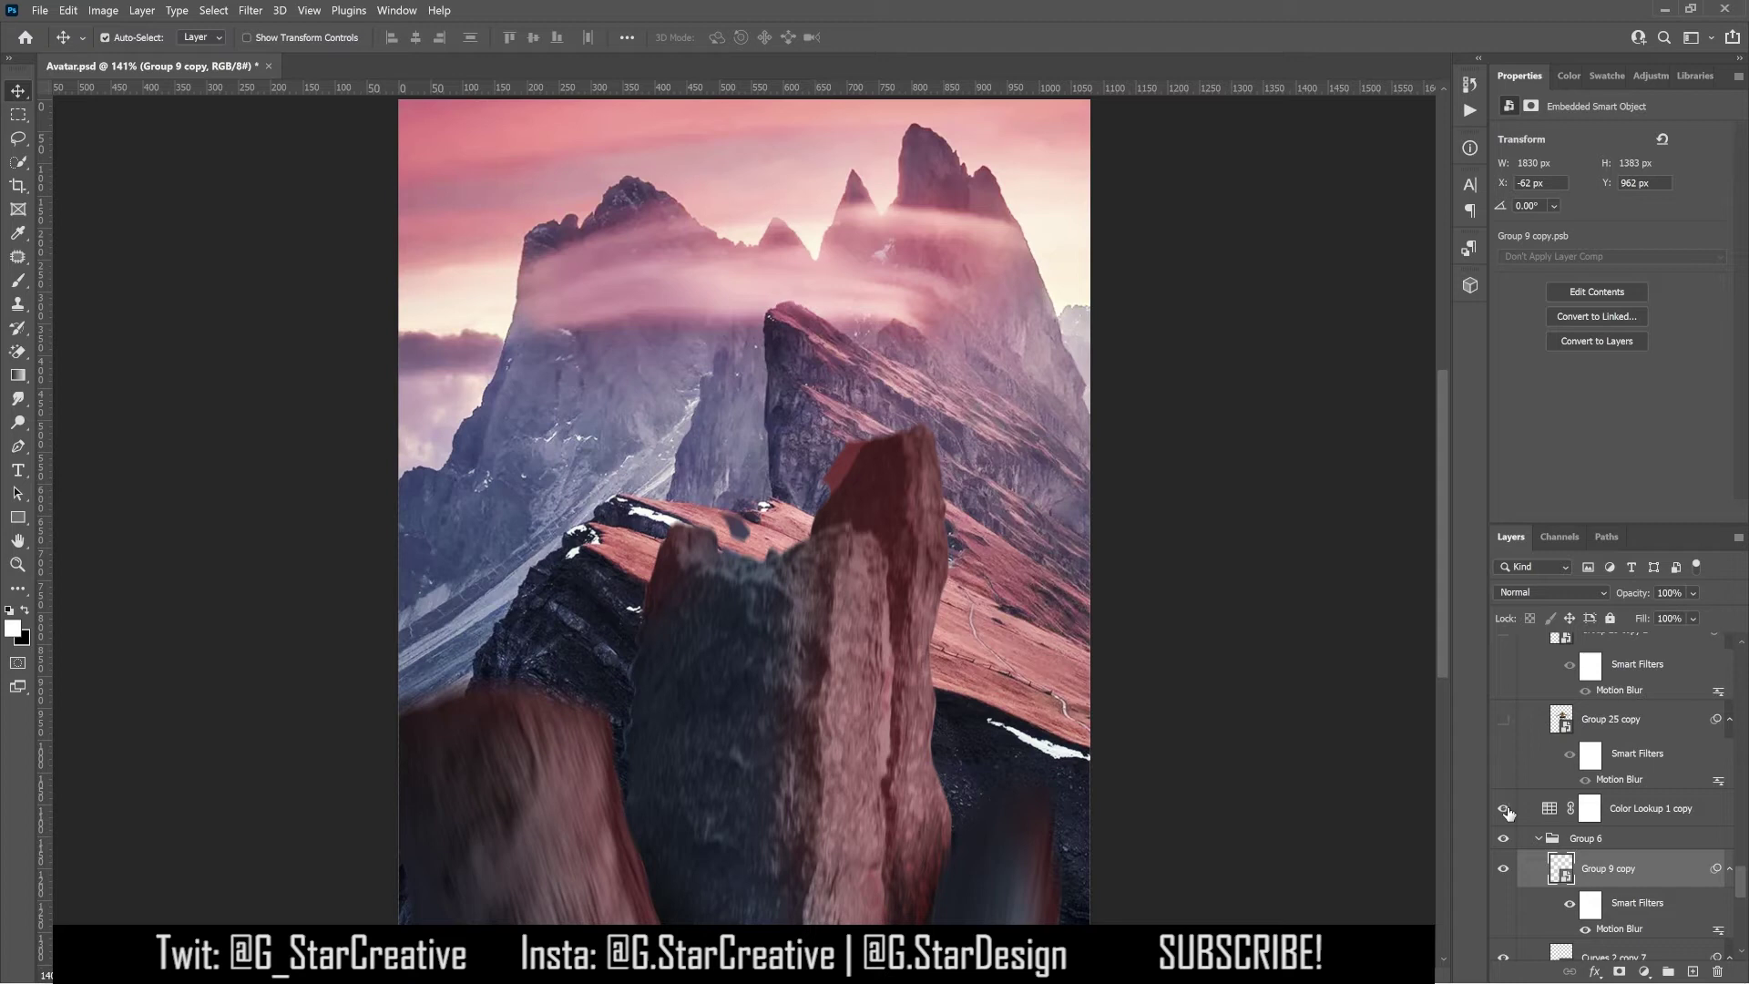
pyautogui.click(1507, 810)
pyautogui.scroll(1, 1521, 809)
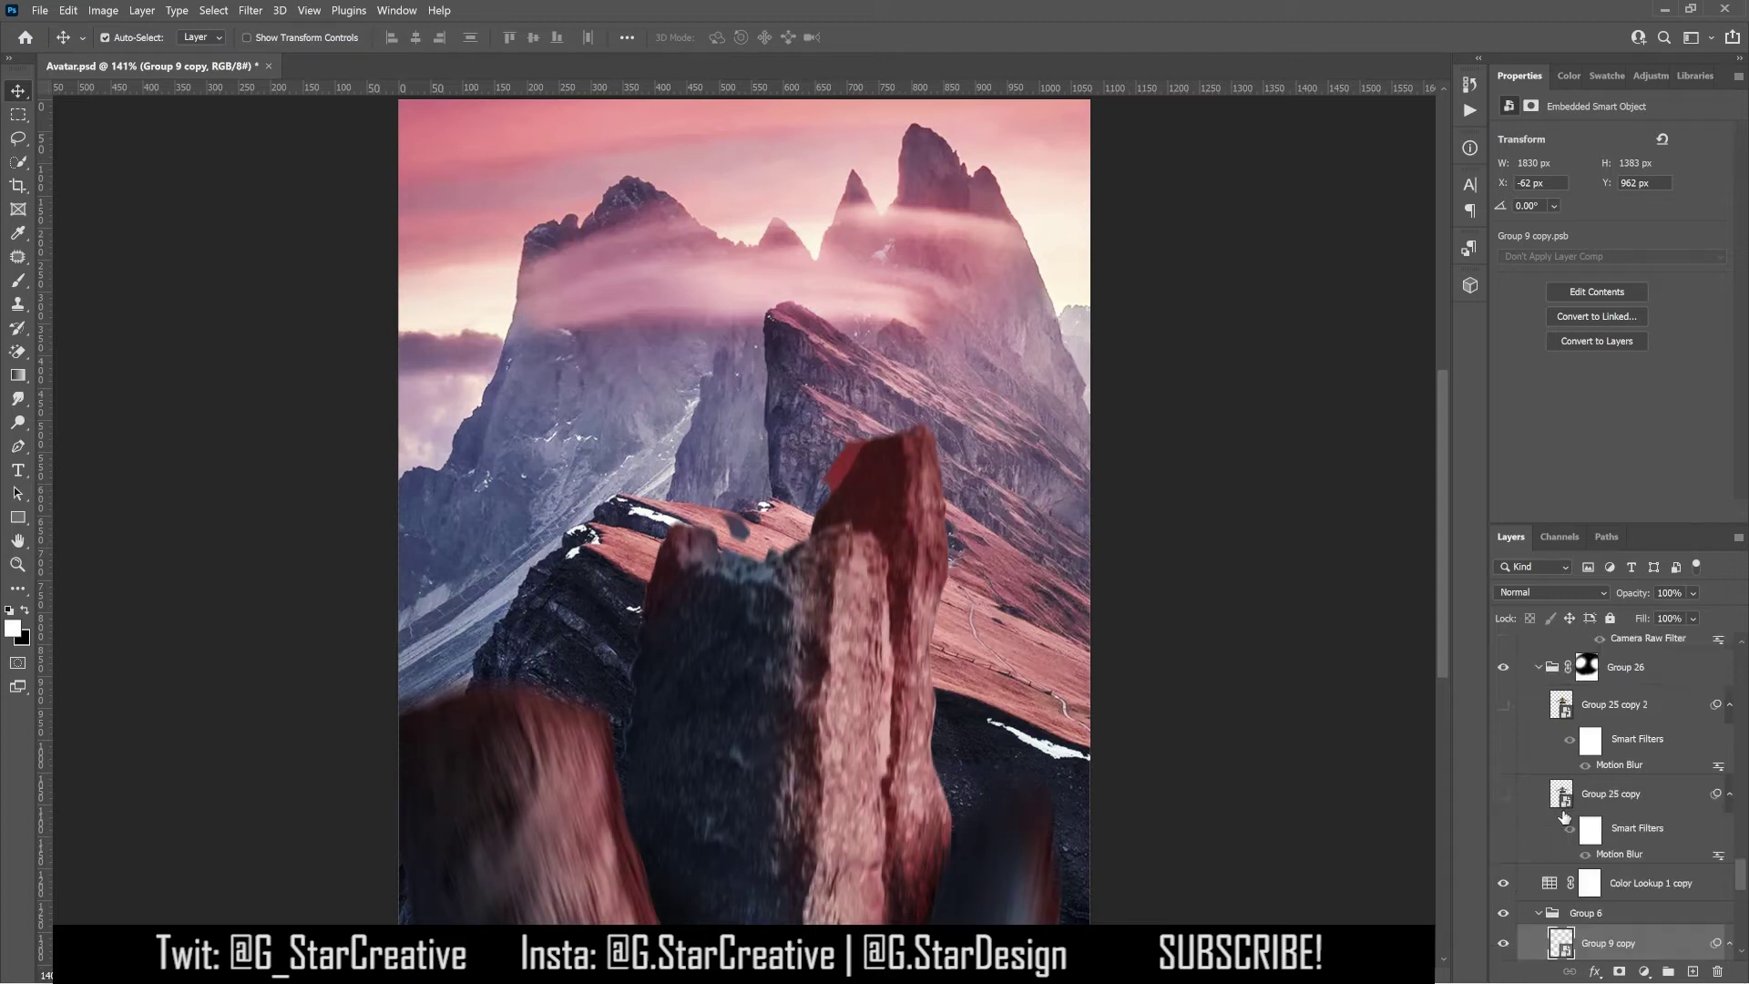
# Step: Show the Group 25 copy and Group 25 copy 2 flying rocks
pyautogui.click(1503, 795)
pyautogui.scroll(1, 1503, 802)
pyautogui.click(1503, 818)
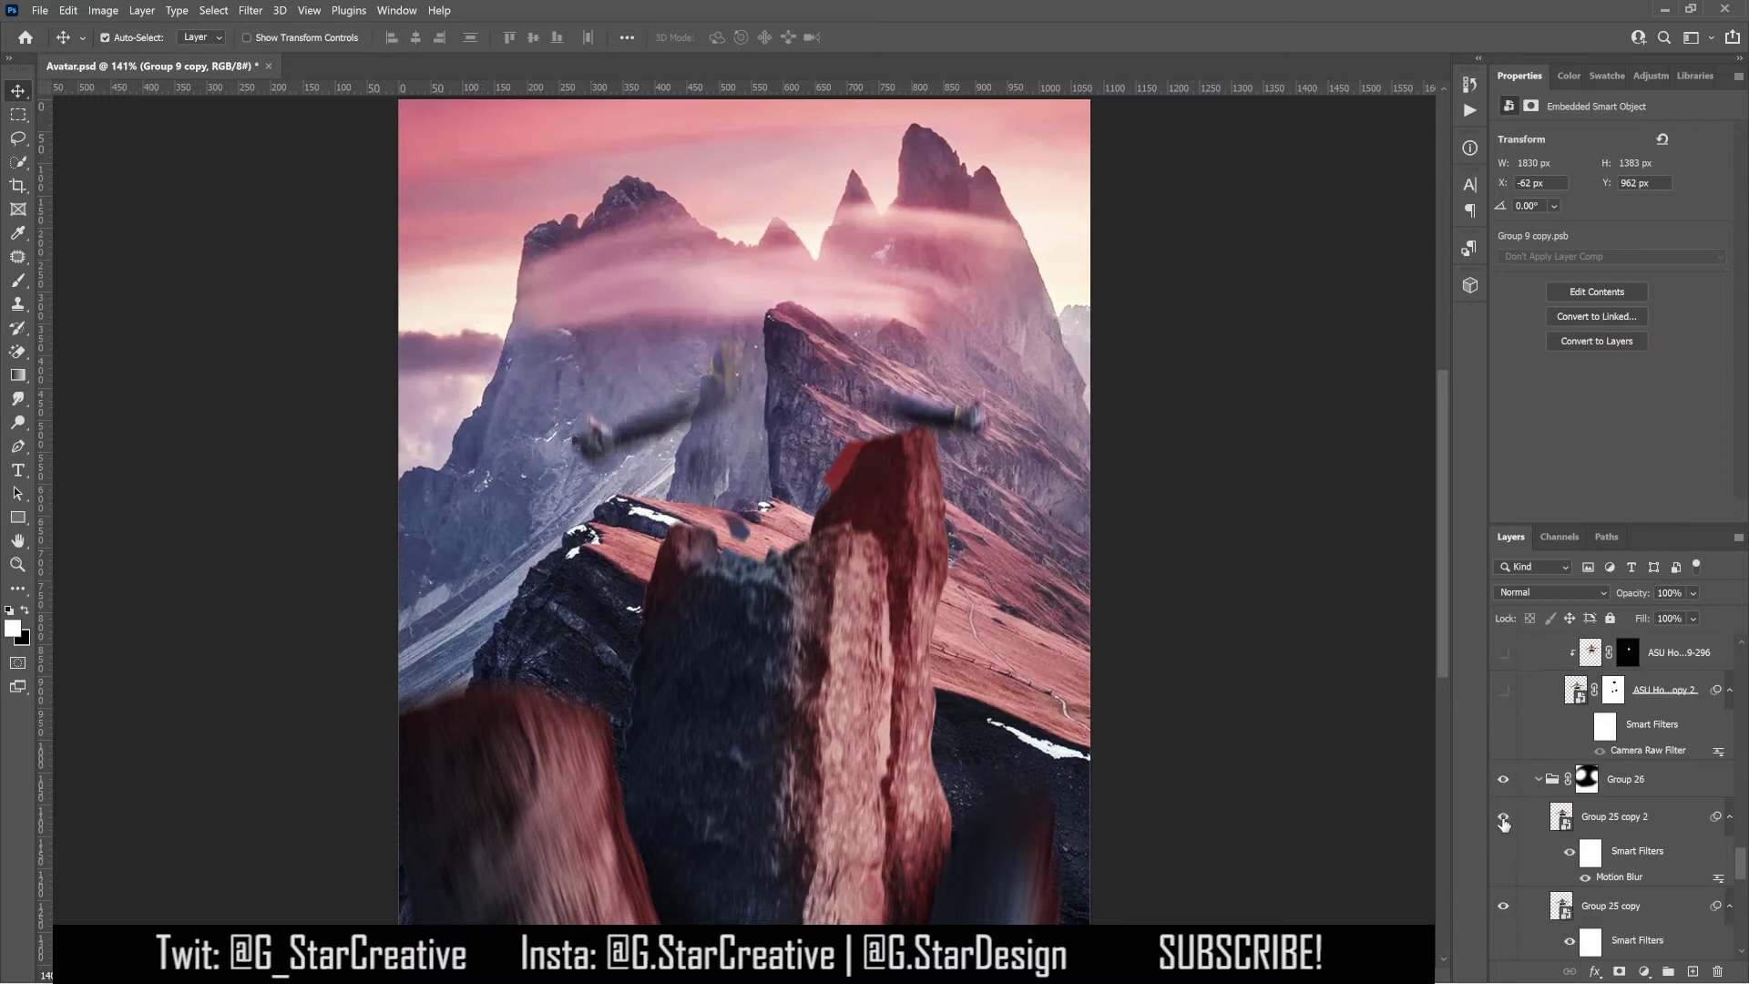
pyautogui.scroll(2, 1538, 835)
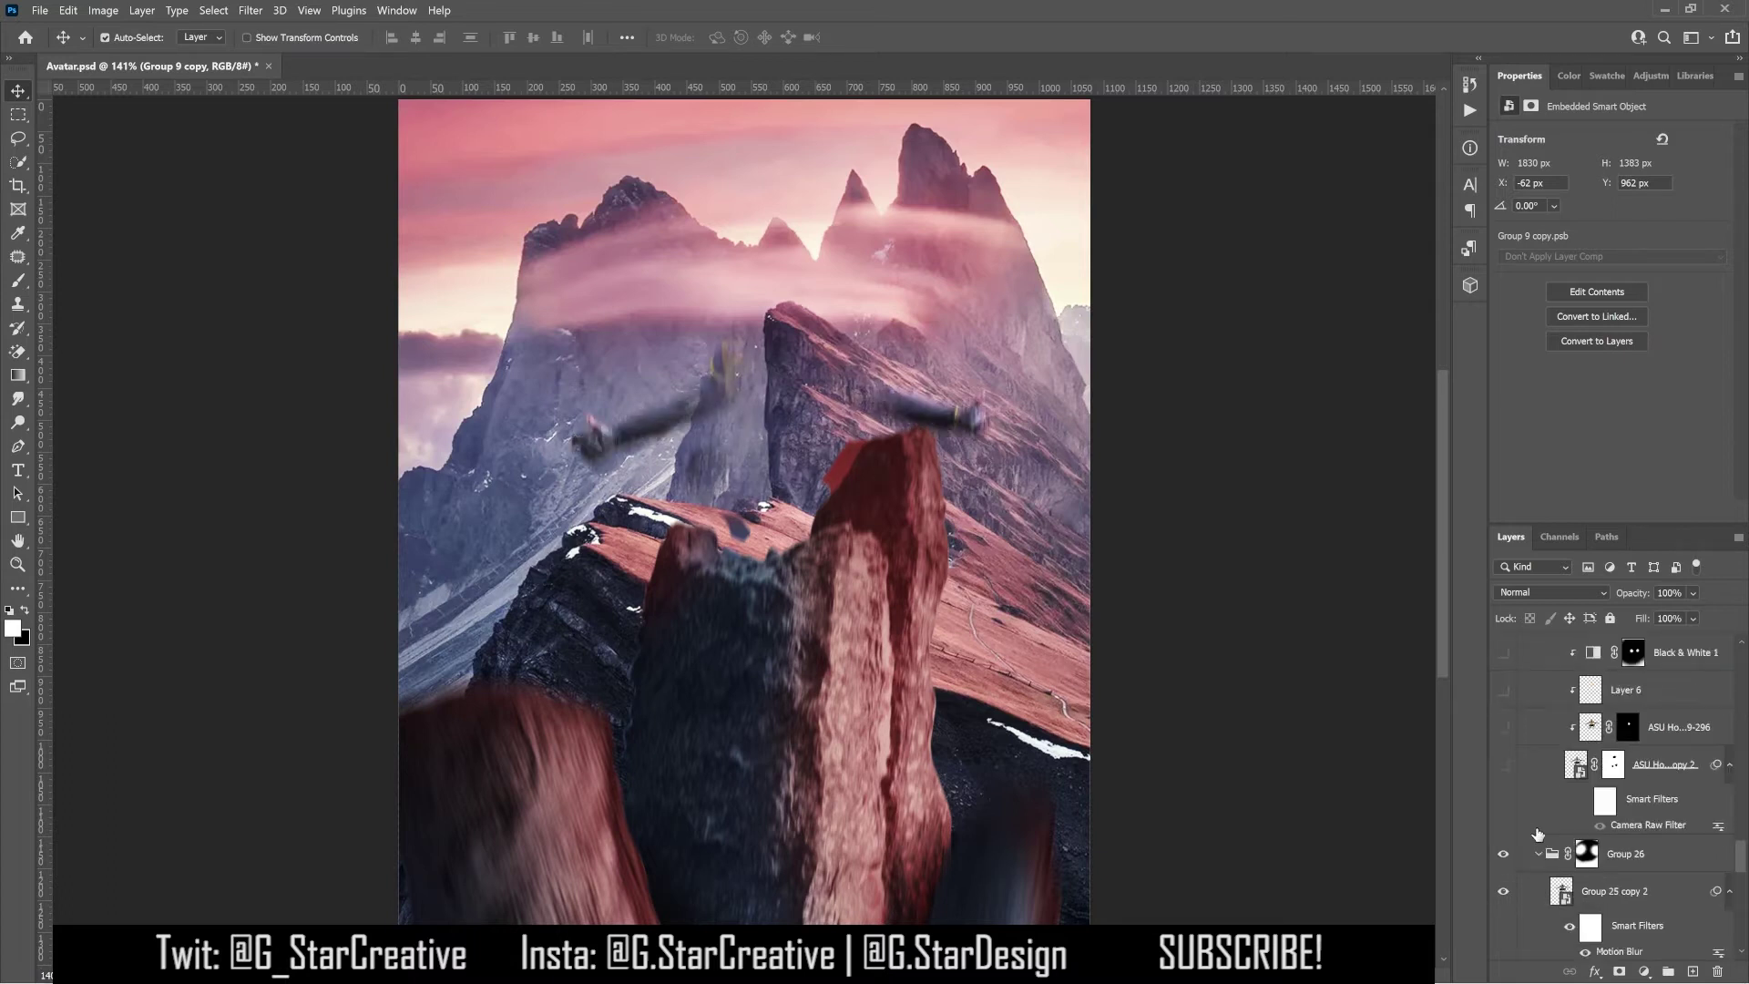
# Step: Show the ASU player on the rock with his smart filter, plus the clipped second player layer
pyautogui.click(1504, 767)
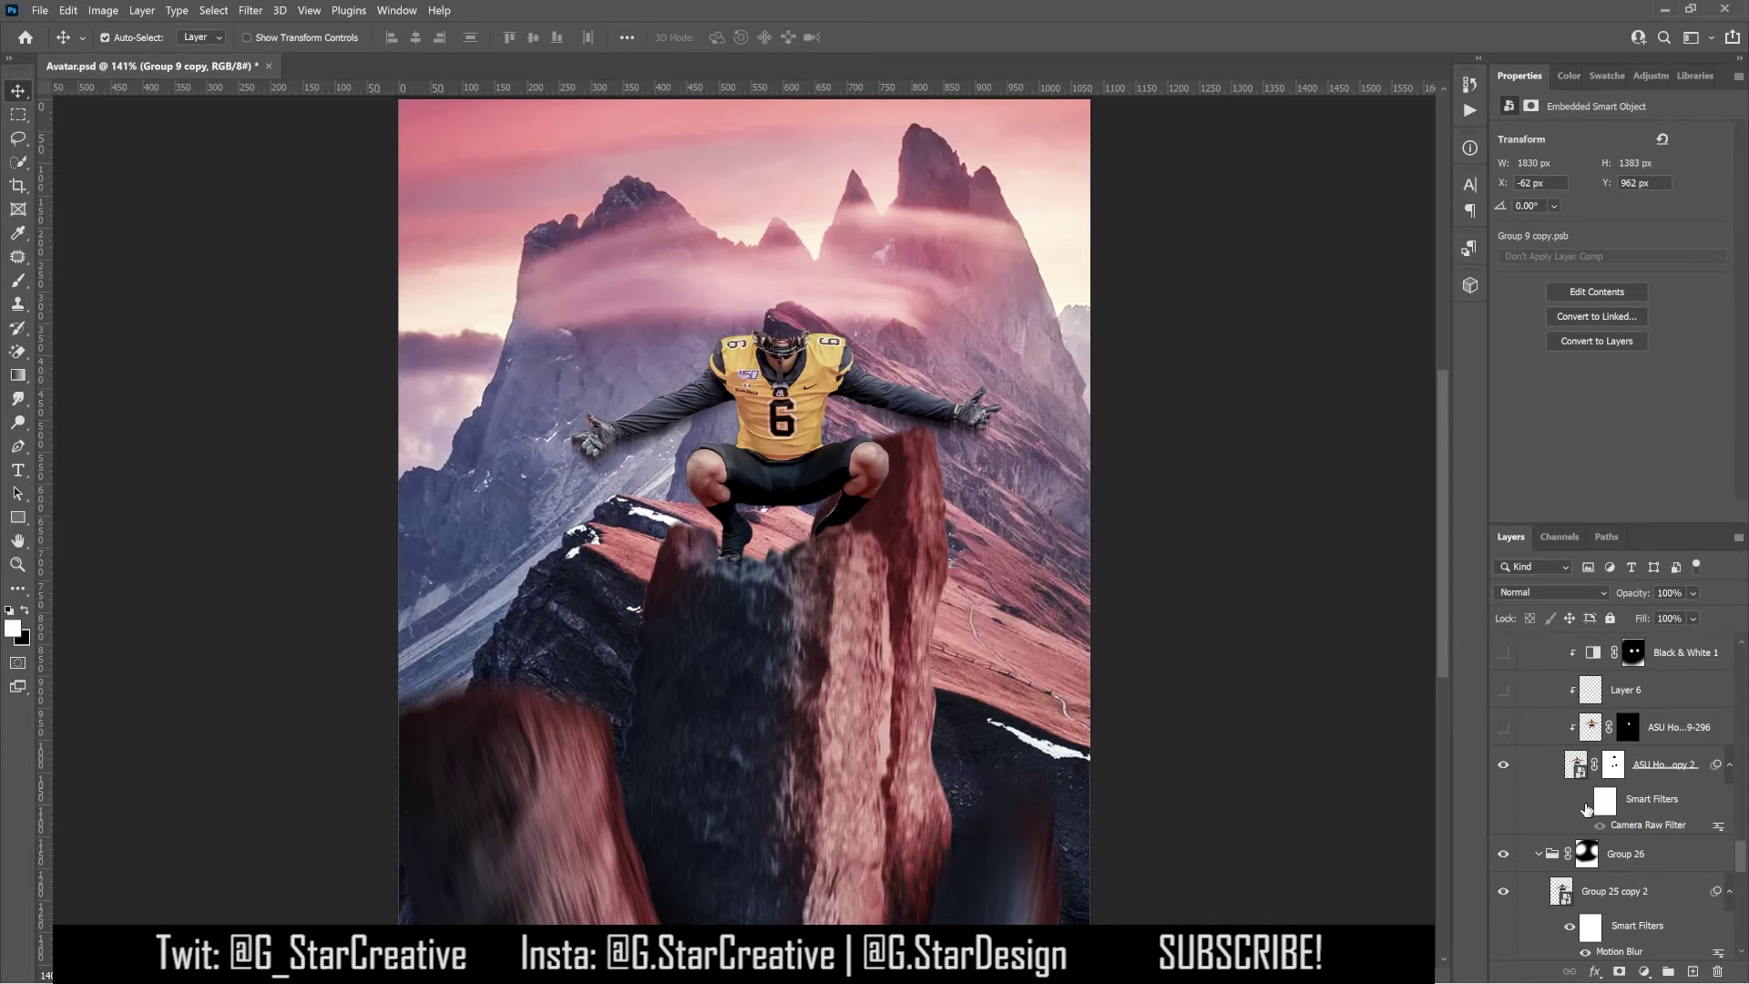
pyautogui.click(1547, 767)
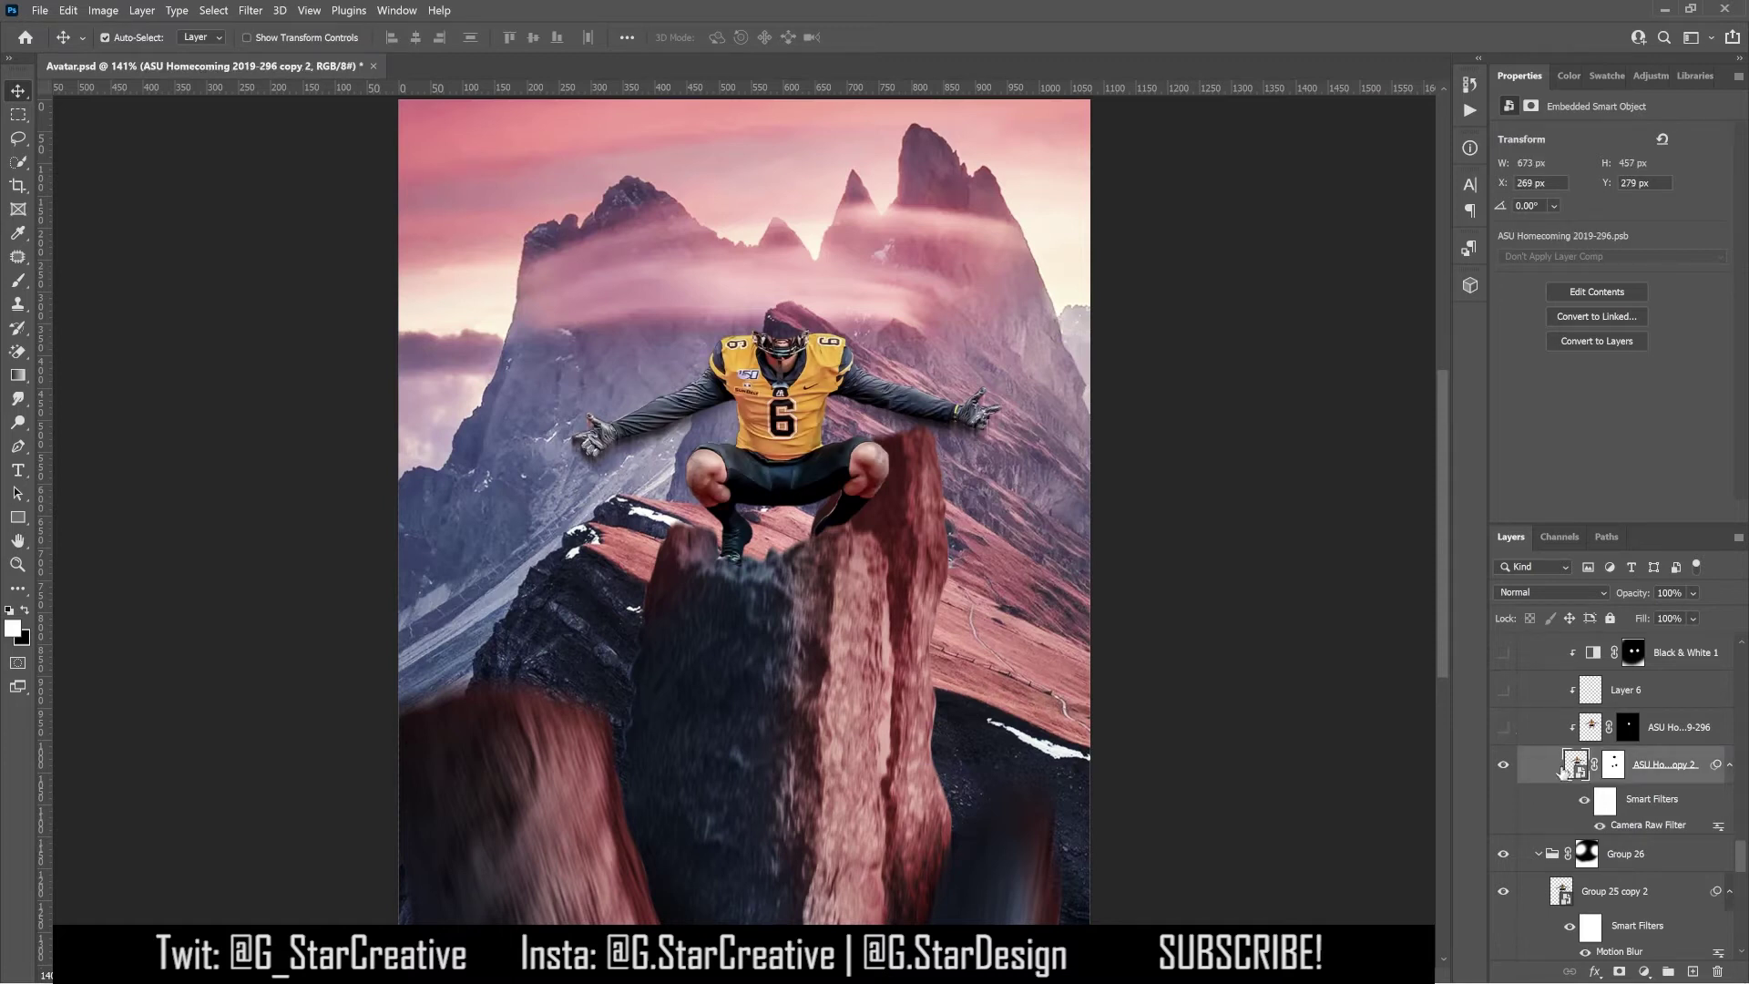
pyautogui.click(1585, 799)
pyautogui.click(1585, 799)
pyautogui.scroll(2, 1585, 799)
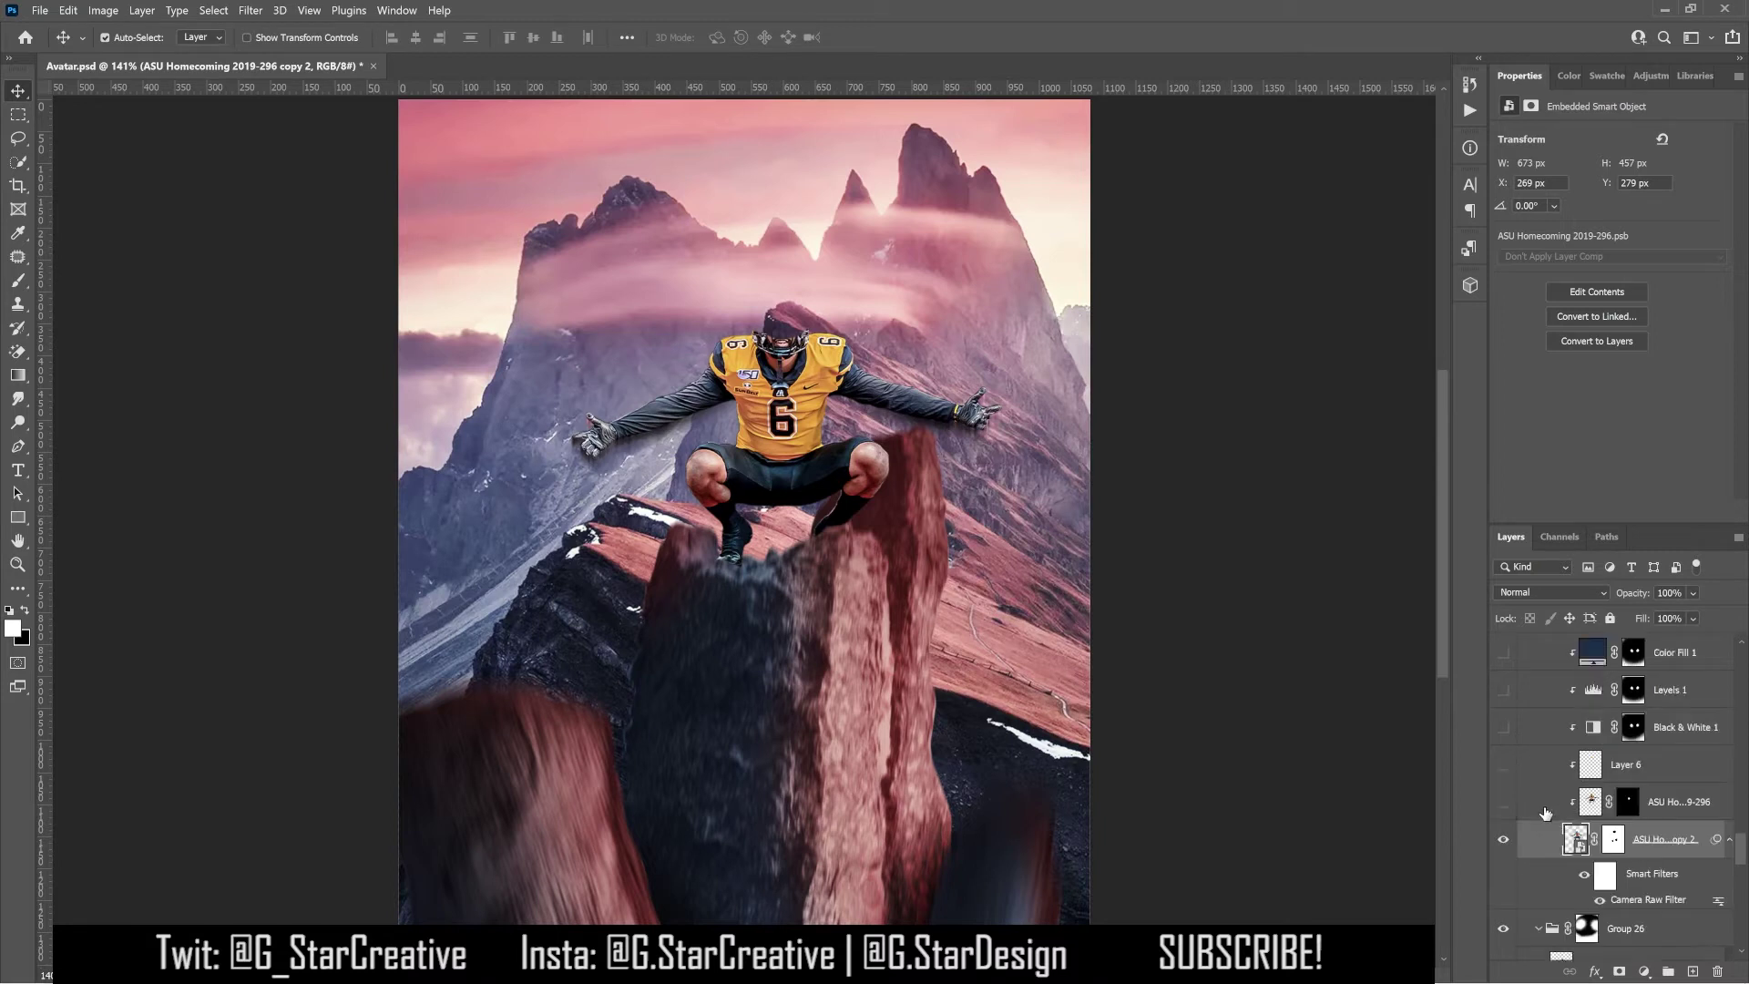
pyautogui.click(1504, 802)
# Step: Turn on Black & White 1, Levels 1, Color Fill 1, the IMG_4400 copy 2 white helmet and Curves 3
pyautogui.click(1504, 727)
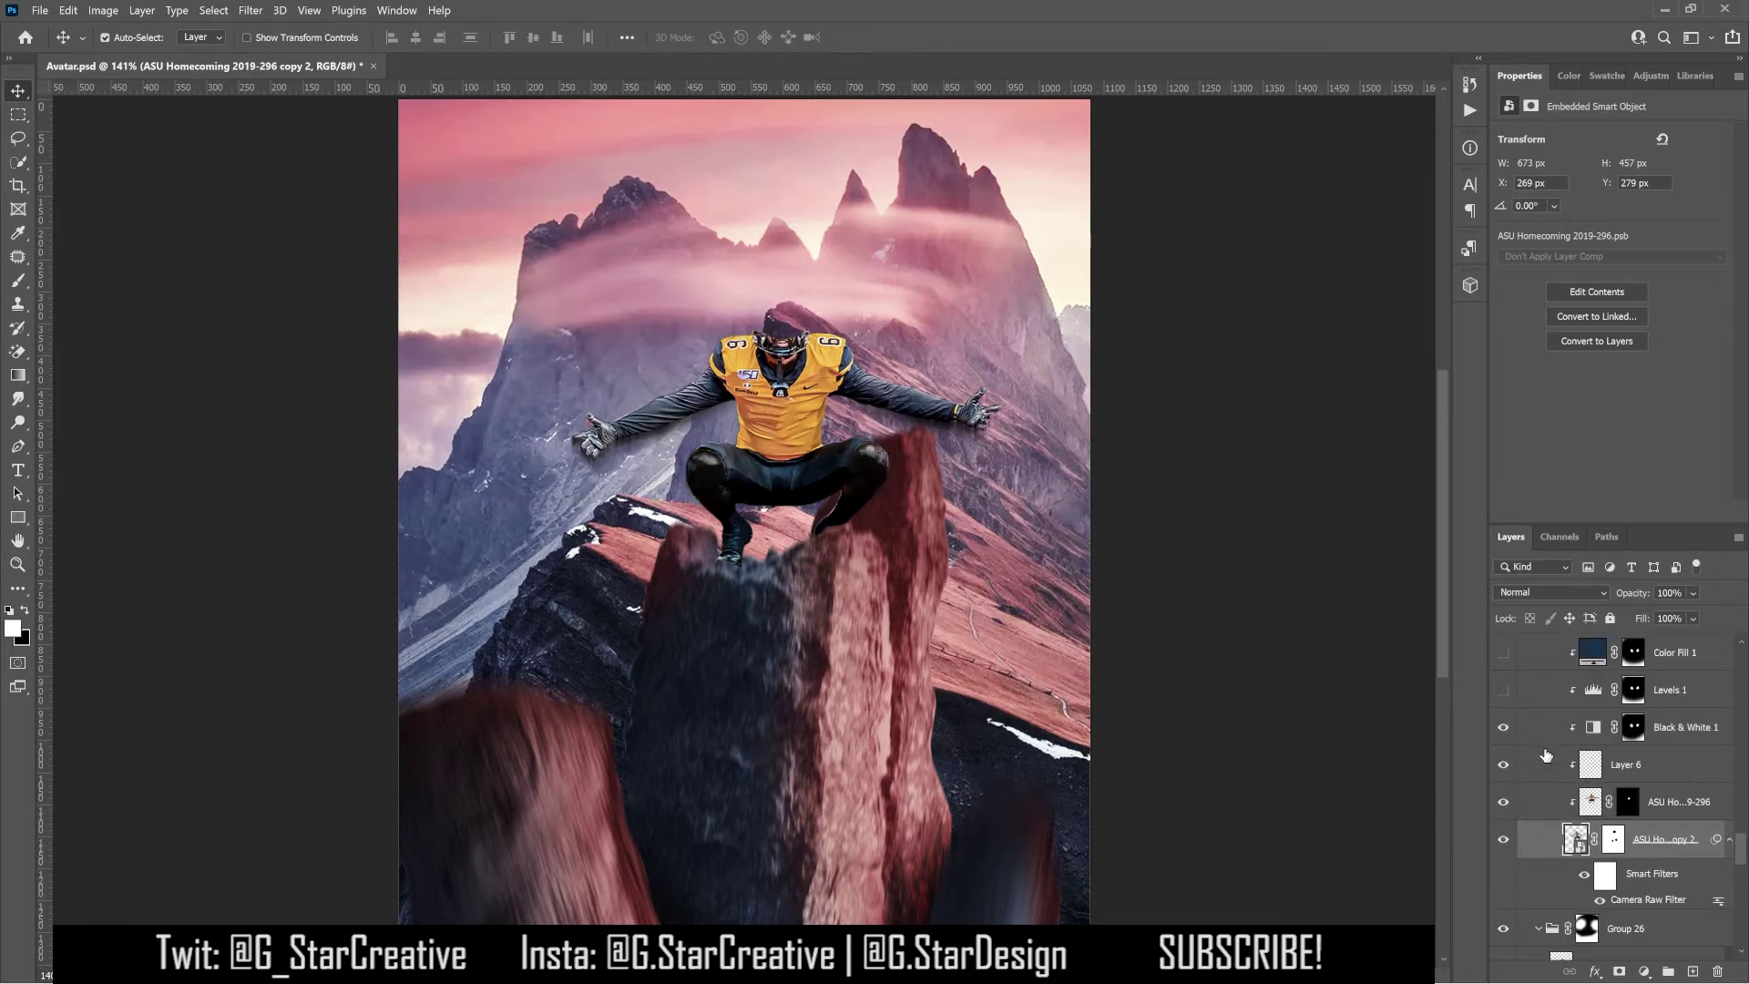
pyautogui.scroll(2, 1546, 760)
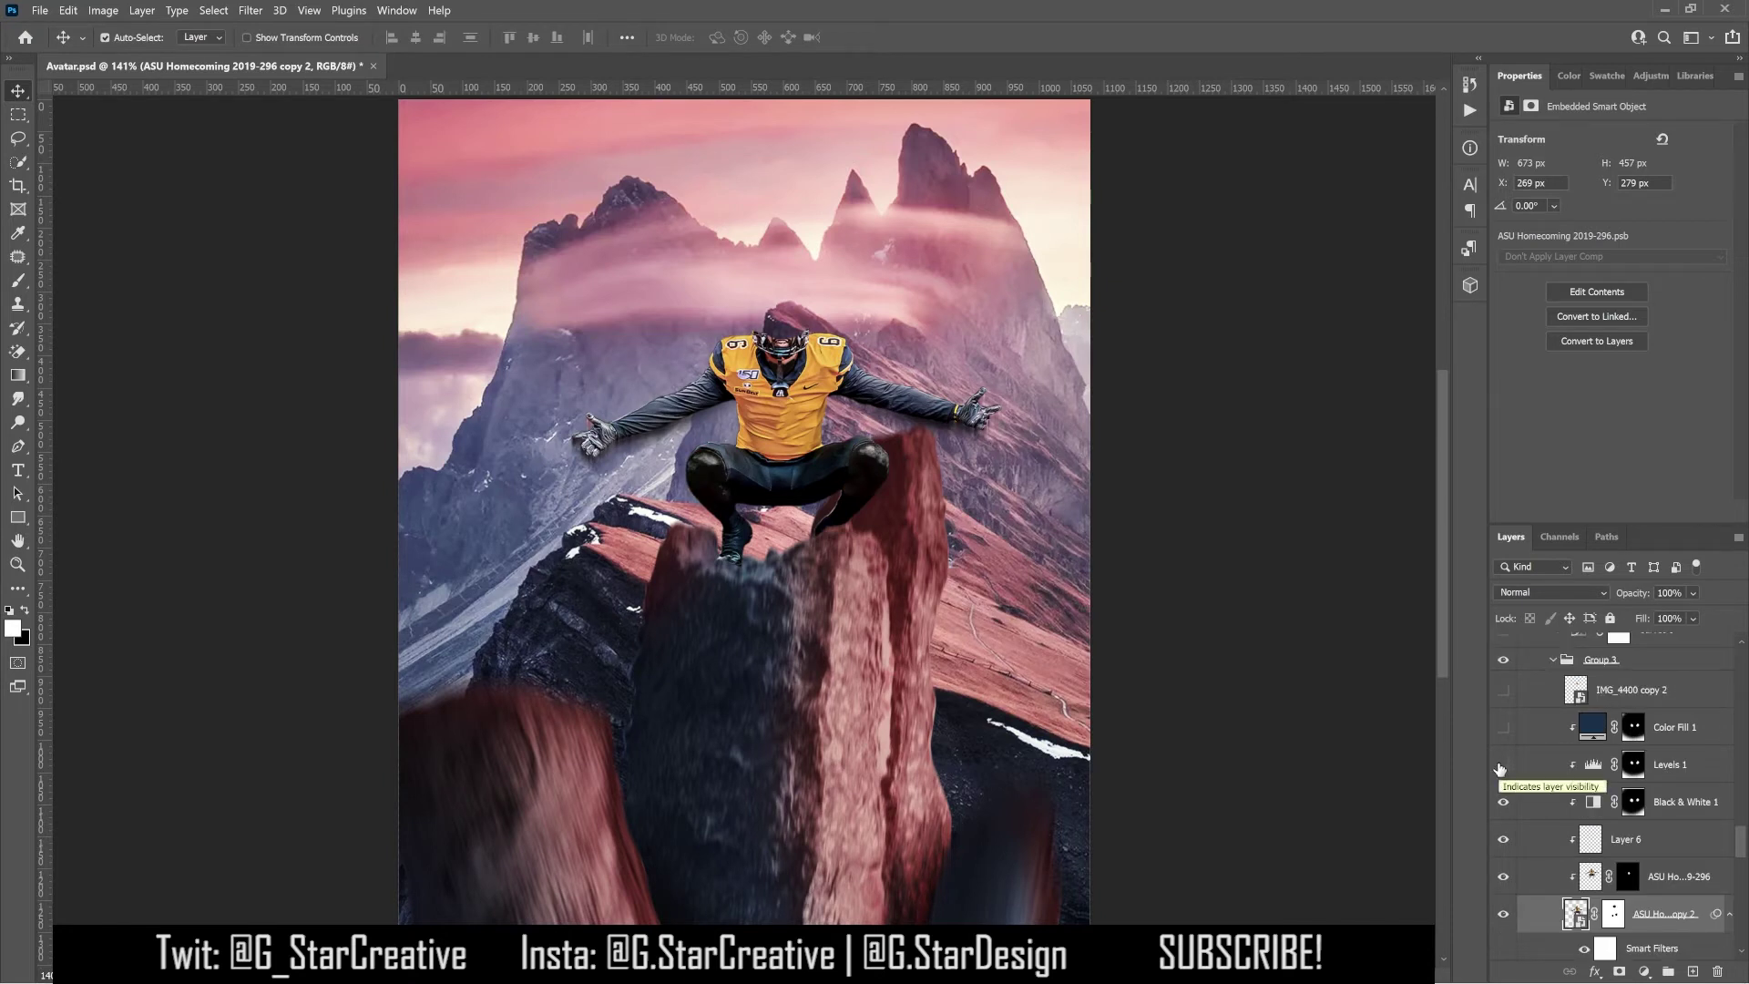
pyautogui.click(1503, 765)
pyautogui.click(1503, 727)
pyautogui.scroll(3, 1503, 756)
pyautogui.click(1504, 839)
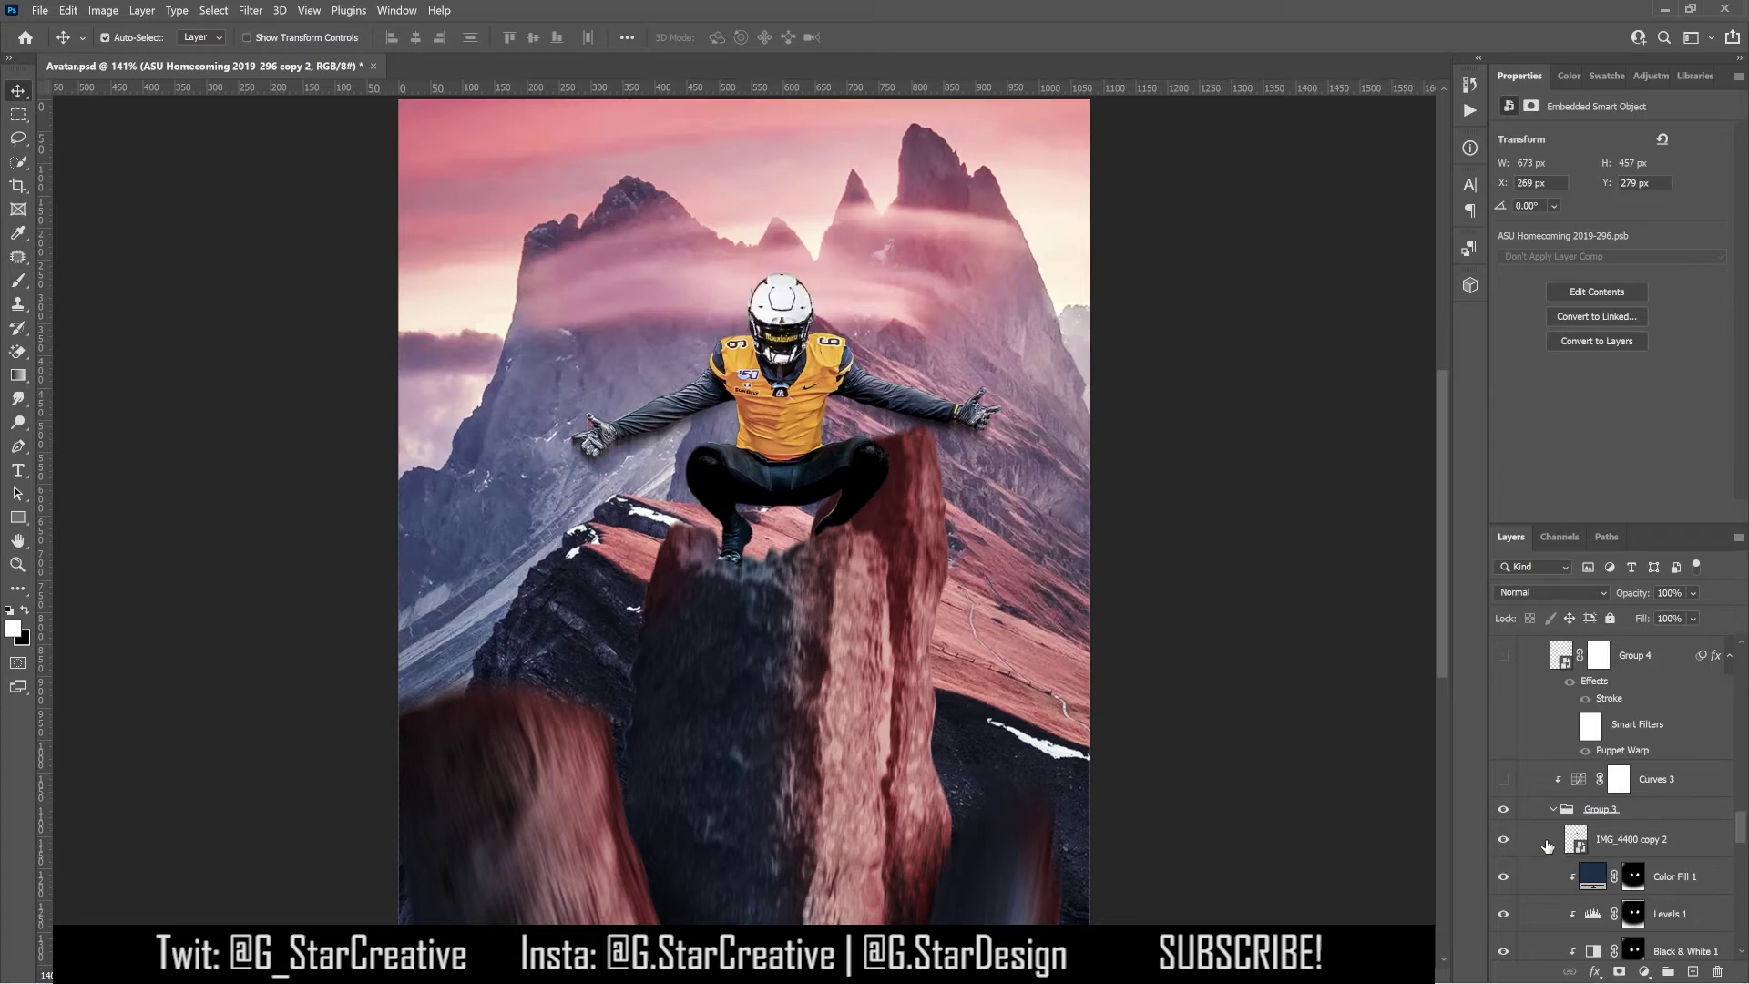
pyautogui.click(1503, 779)
pyautogui.click(1540, 782)
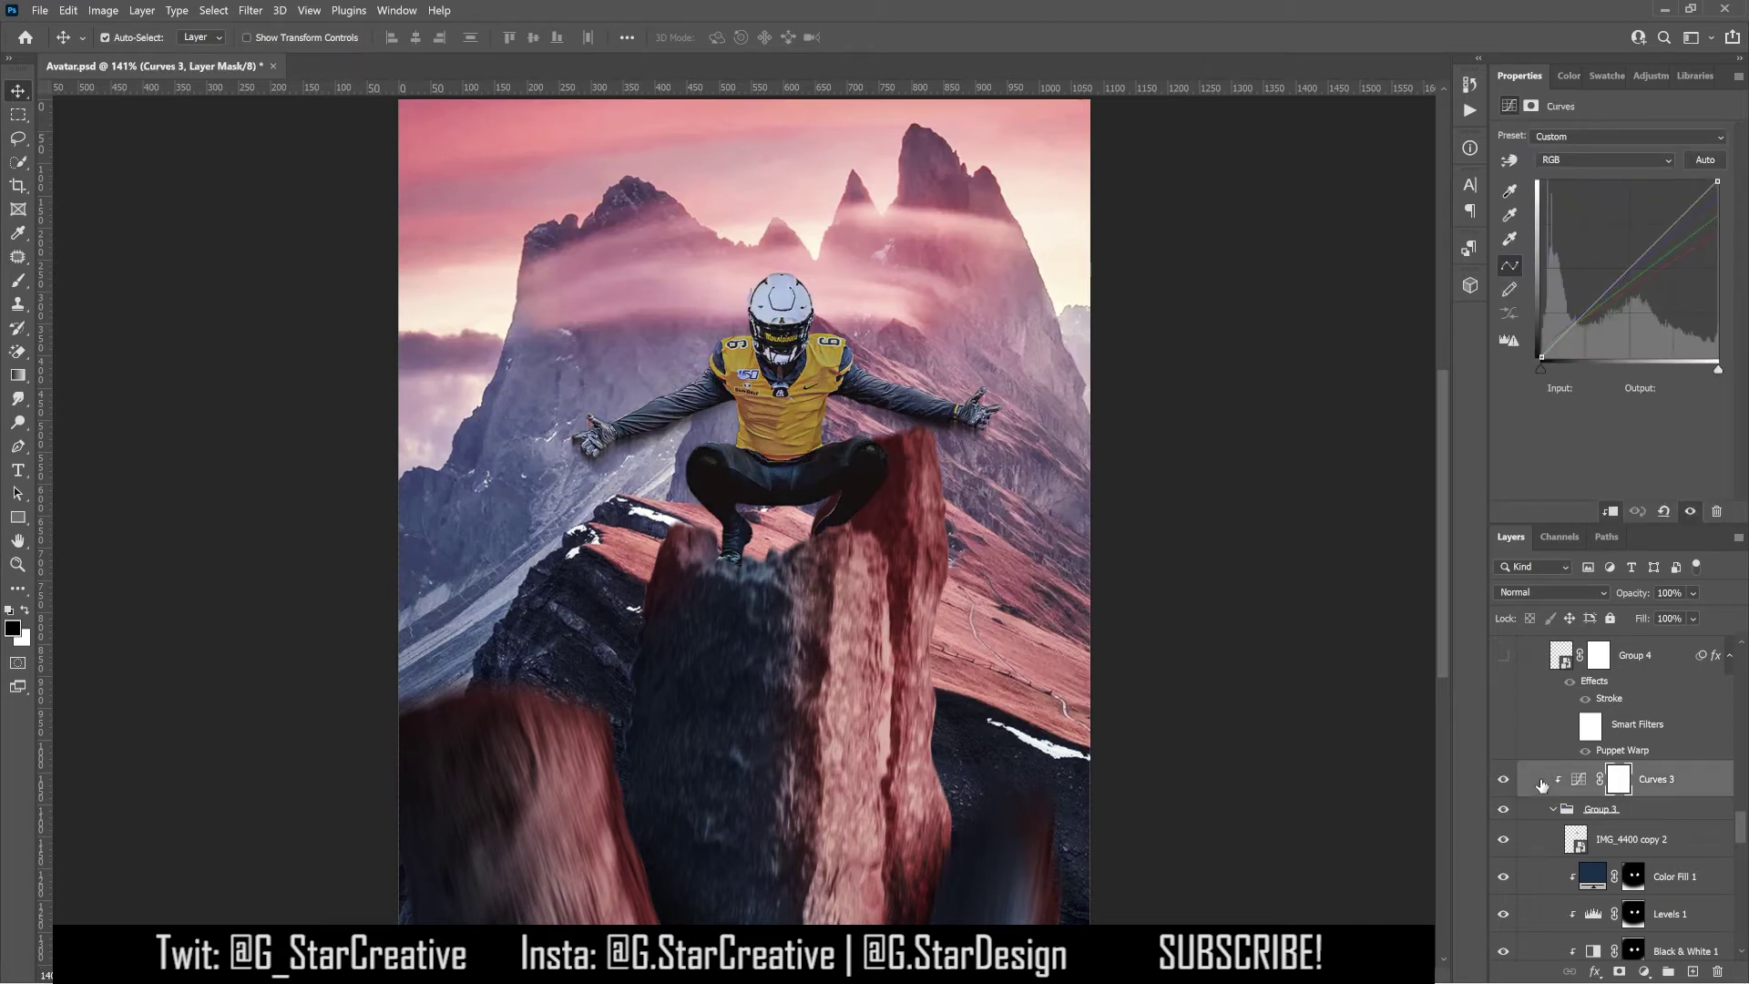
# Step: Set Curves 3's auto colour correction to Find Dark & Light Colors with 0.10% clipping
pyautogui.scroll(2, 1541, 783)
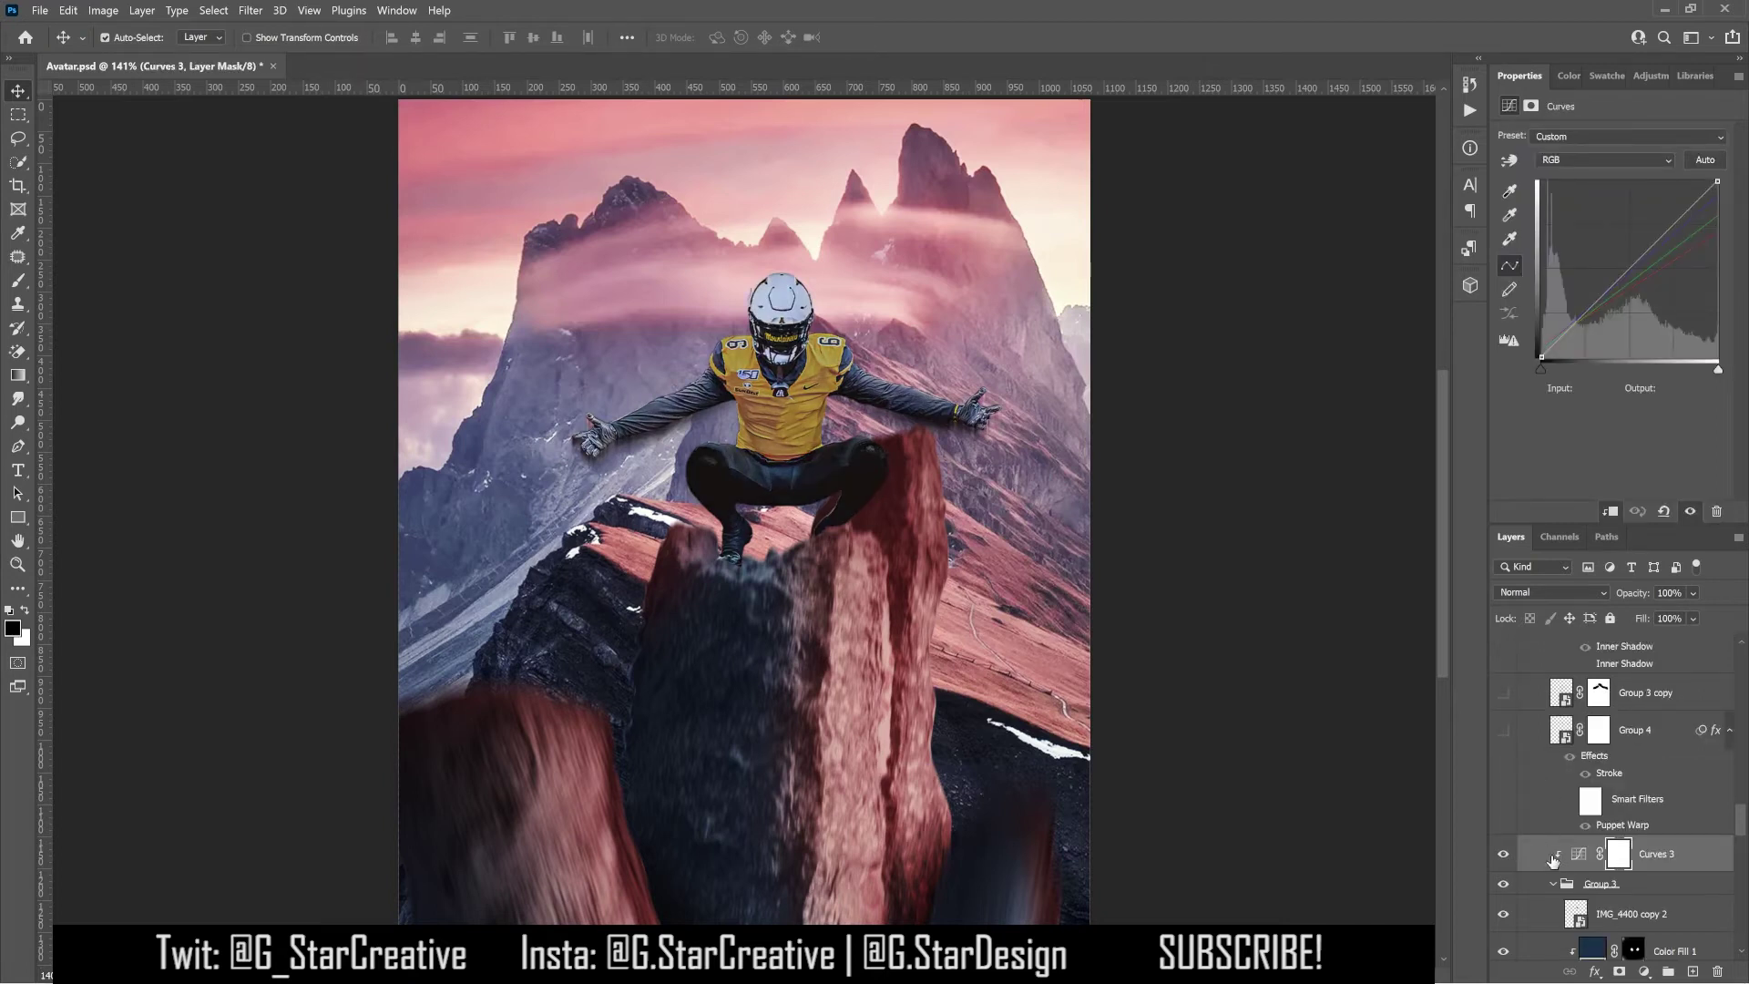
pyautogui.click(1700, 853)
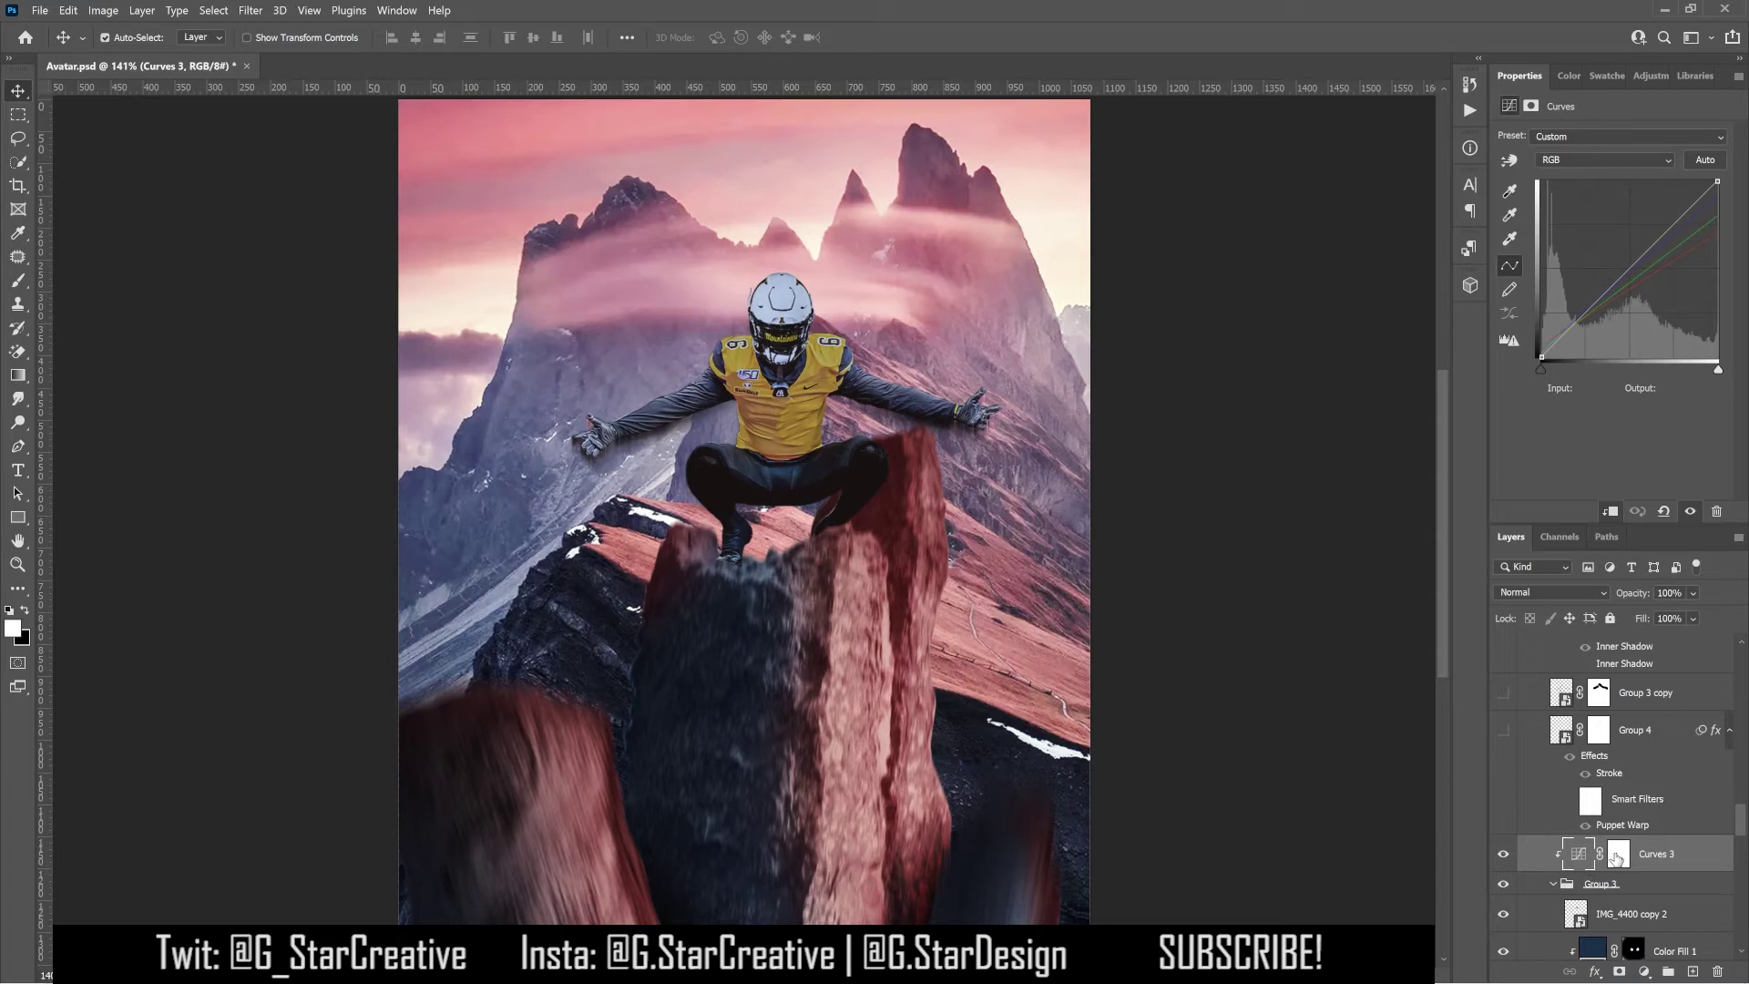
pyautogui.keyDown('alt'); pyautogui.click(1696, 161); pyautogui.keyUp('alt')
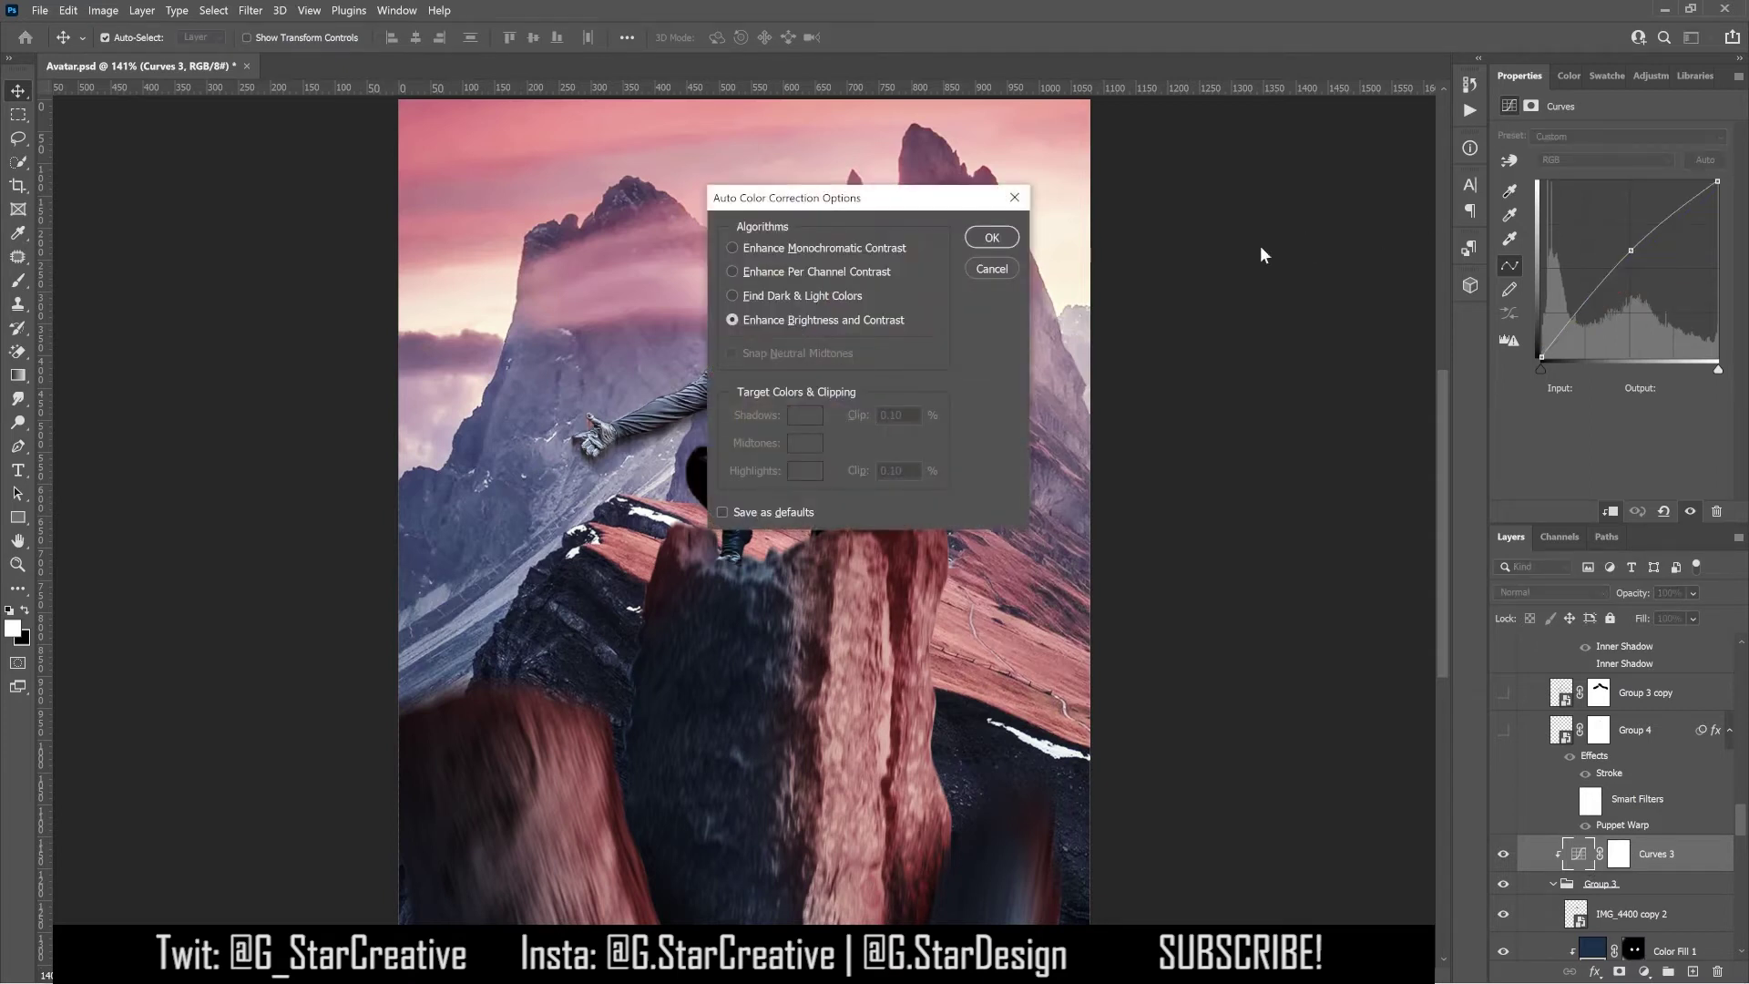
pyautogui.click(785, 296)
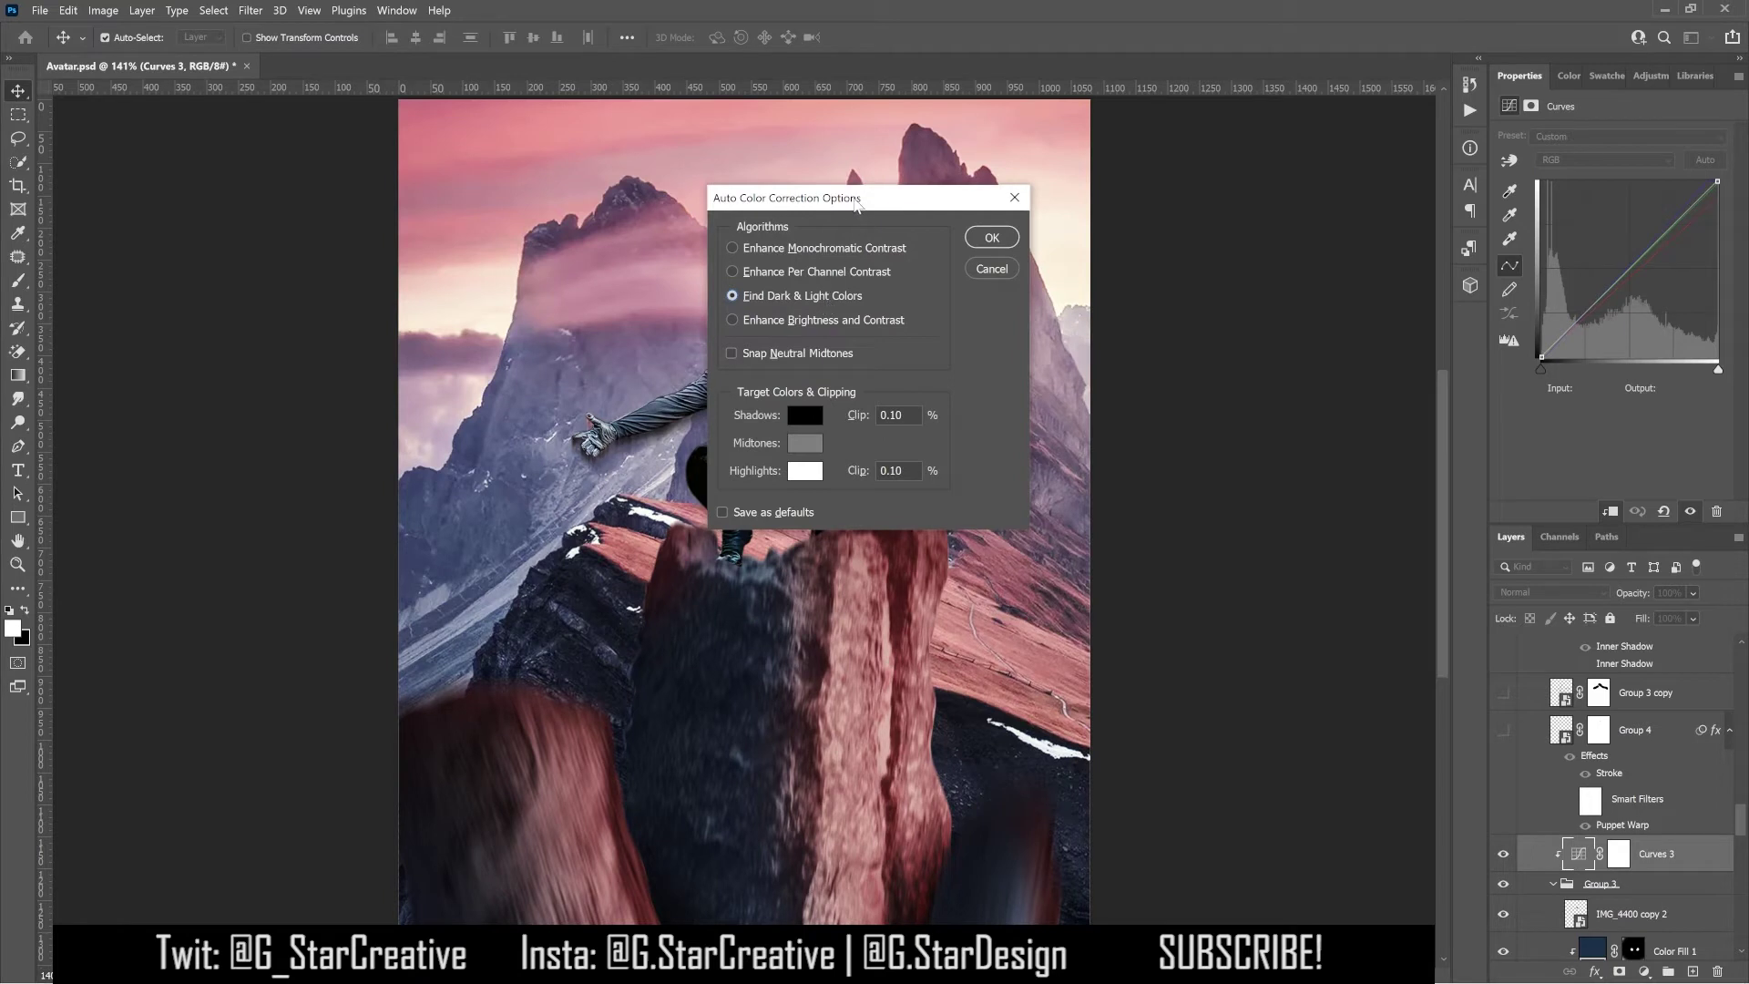
pyautogui.moveTo(855, 202); pyautogui.dragTo(1210, 188)
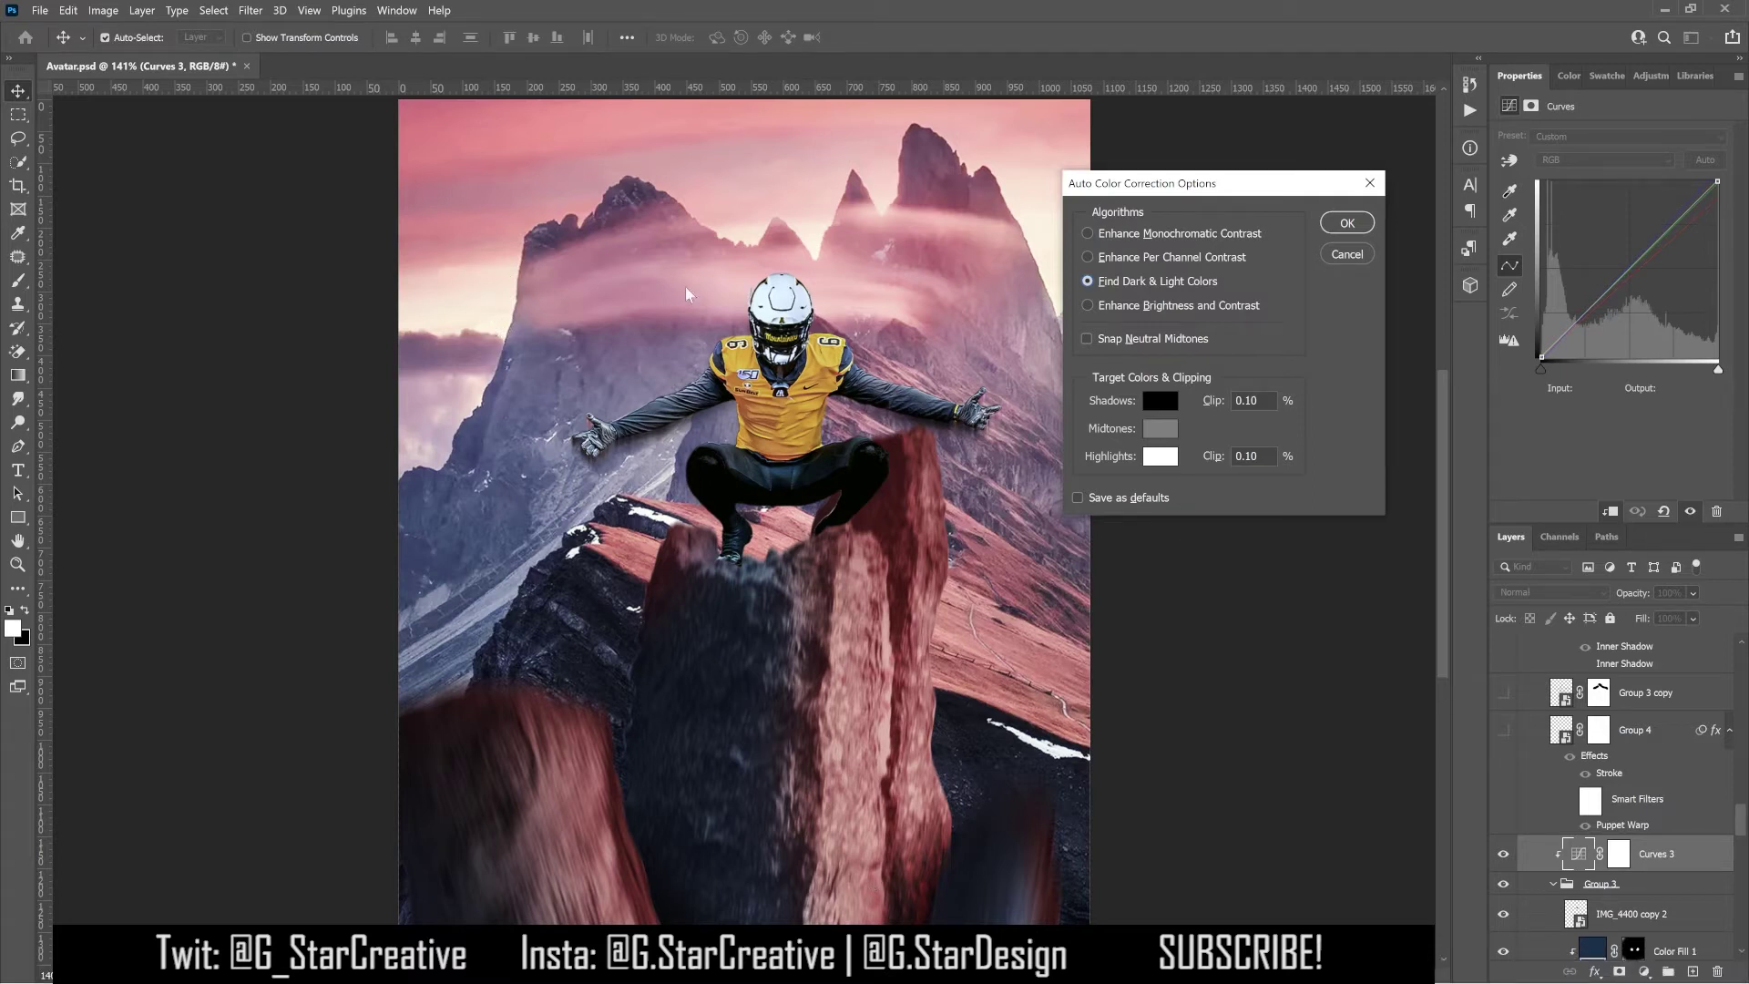
# Step: Close the correction options and show Group 4, adding the yellow stripe to the helmet
pyautogui.click(1347, 253)
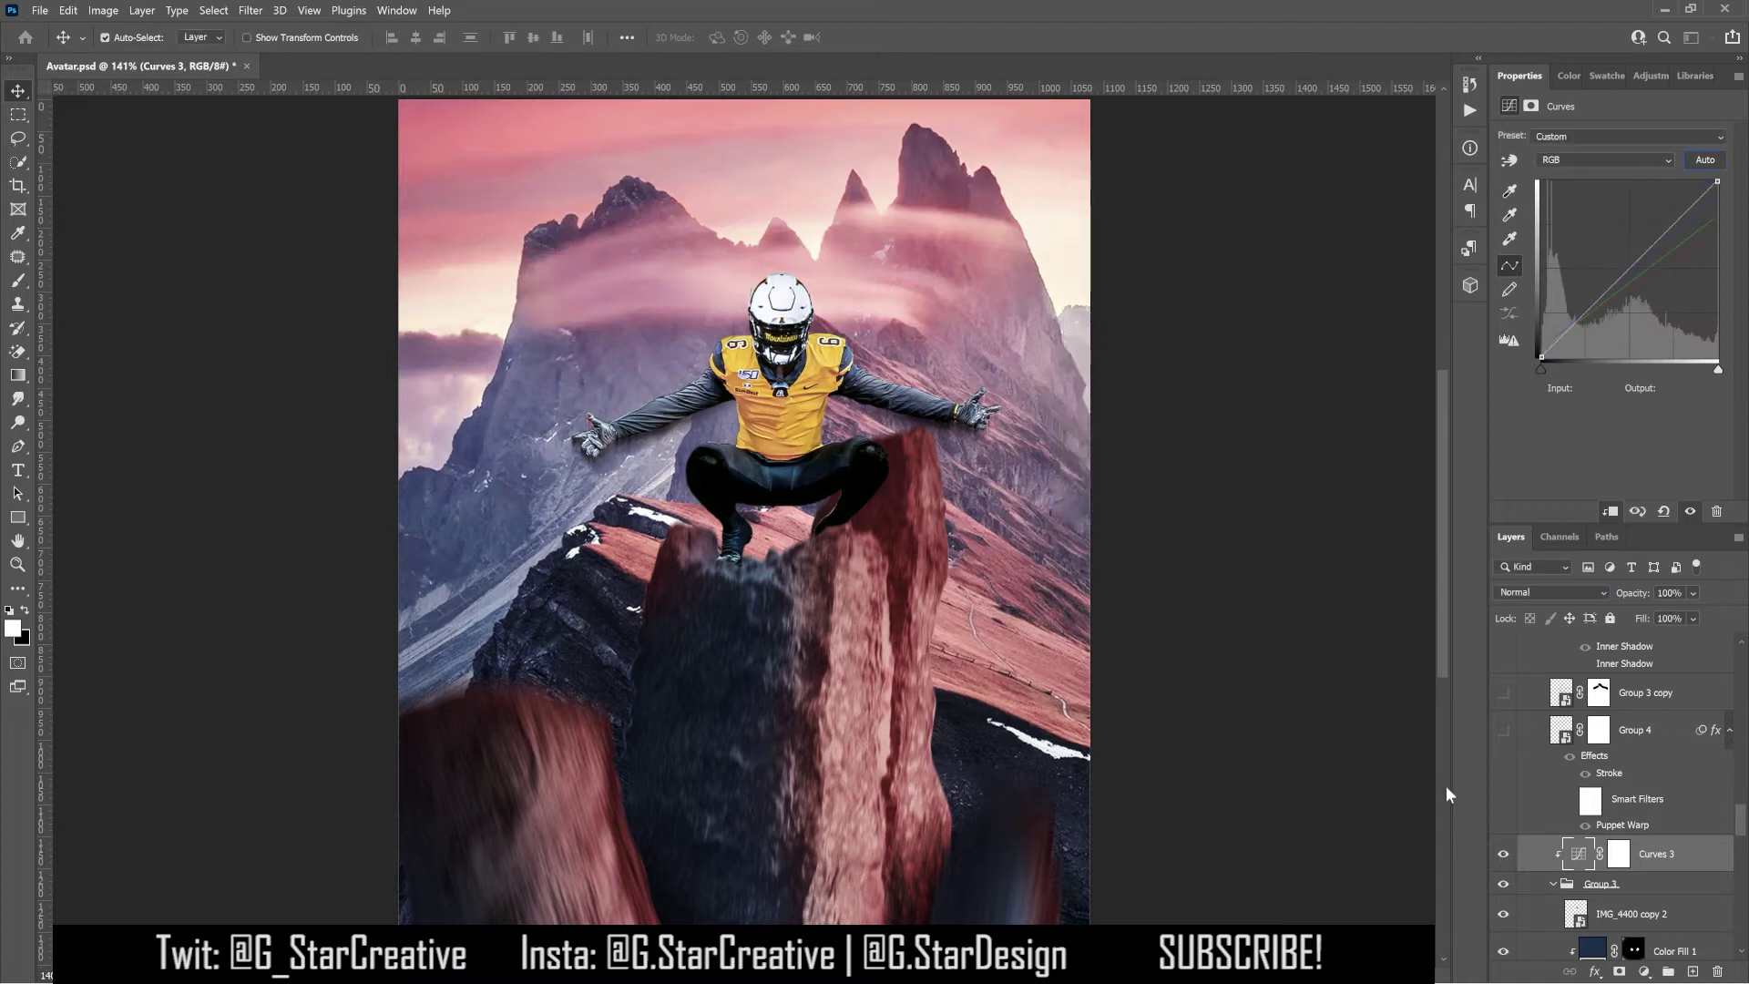
pyautogui.click(1503, 729)
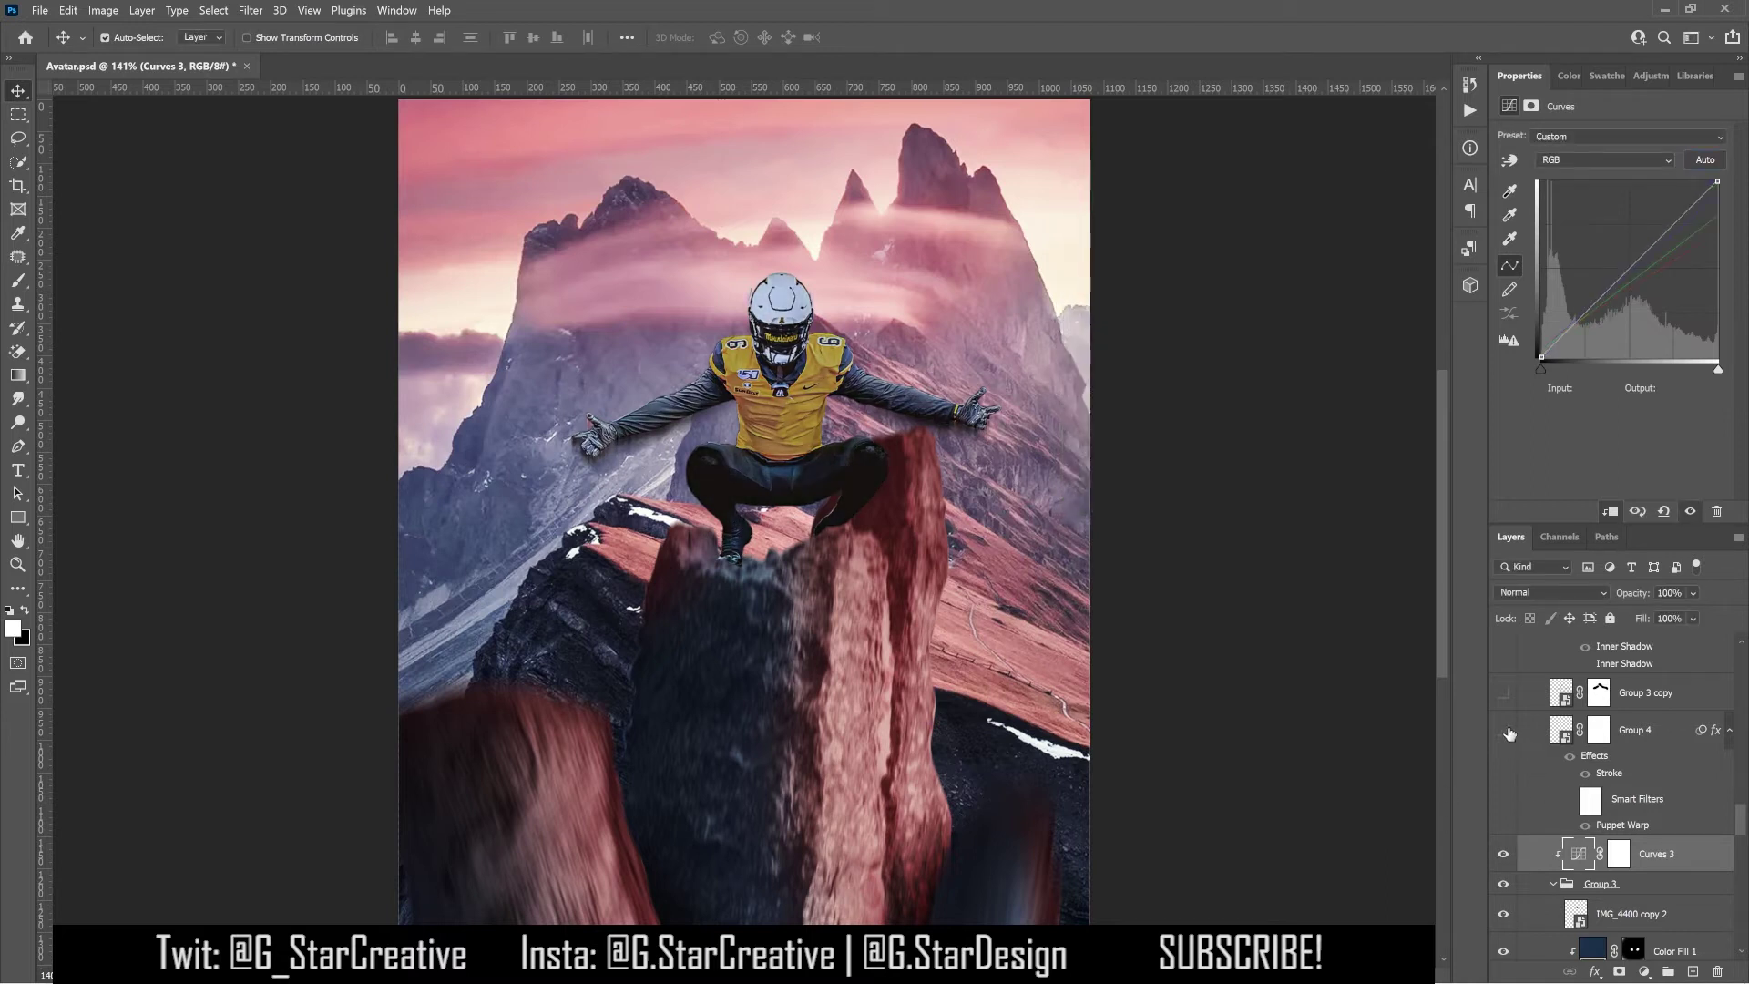
pyautogui.scroll(1, 1531, 774)
pyautogui.click(1535, 809)
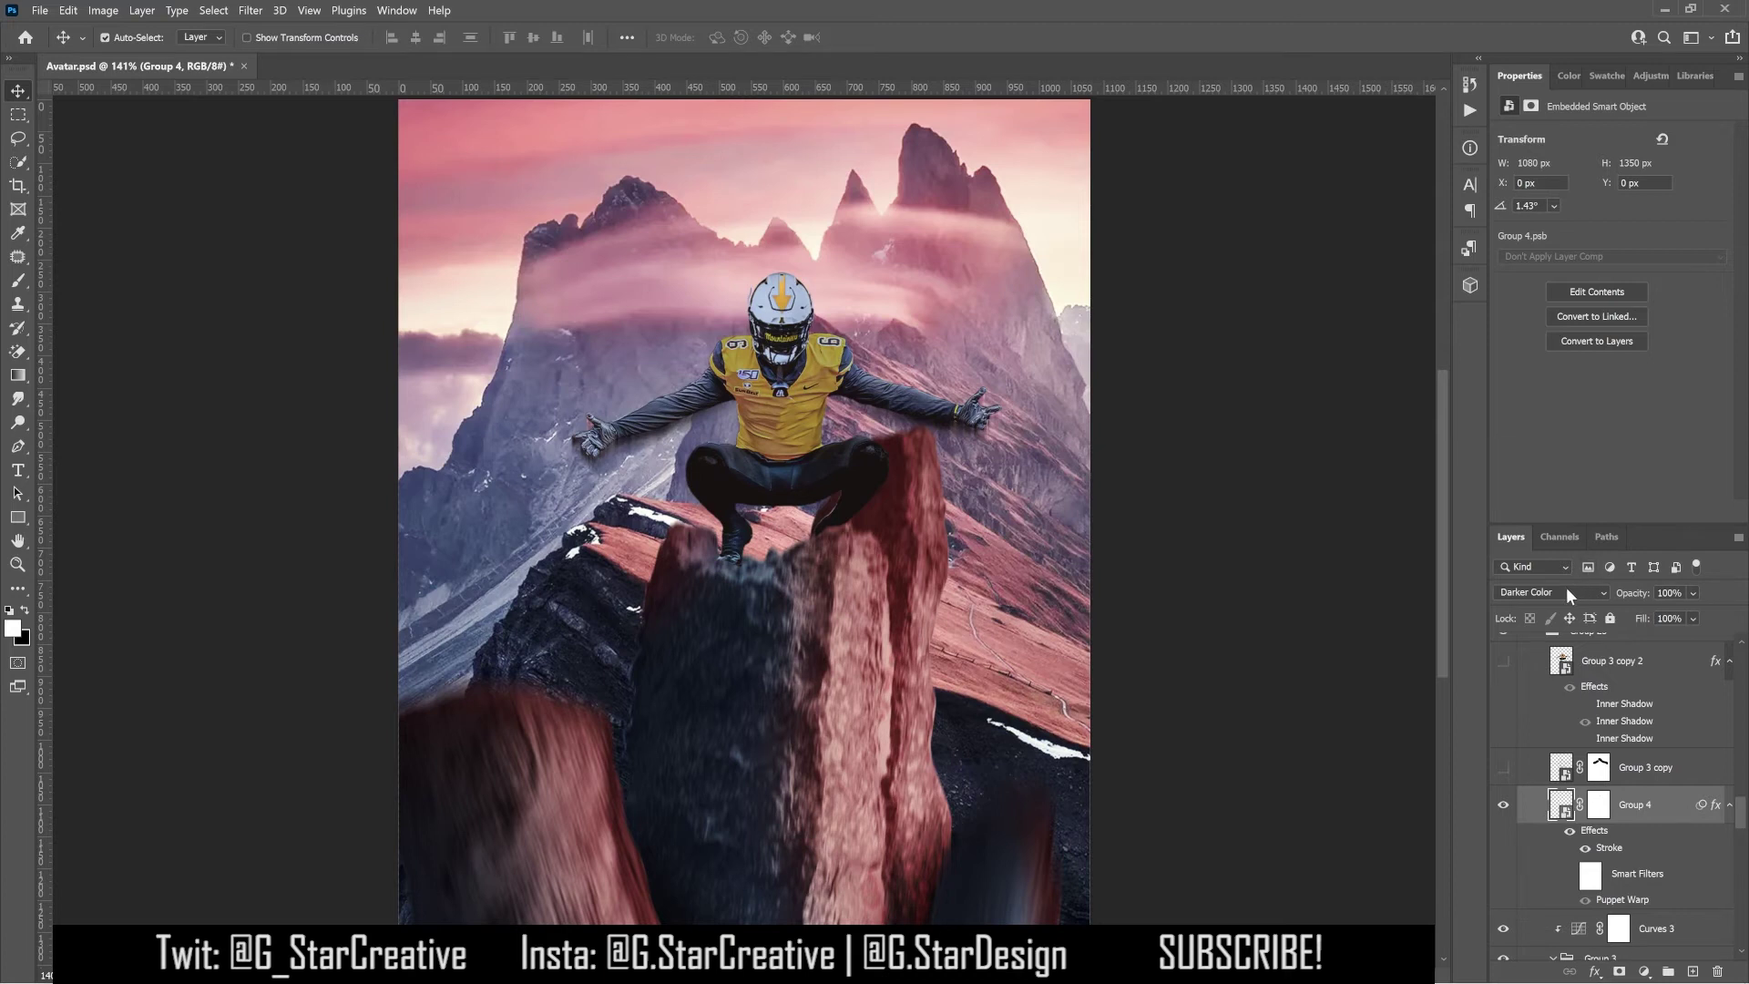
# Step: Show Group 3 copy and Group 3 copy 2, reviewing and confirming its Inner Shadow style
pyautogui.scroll(1, 1571, 880)
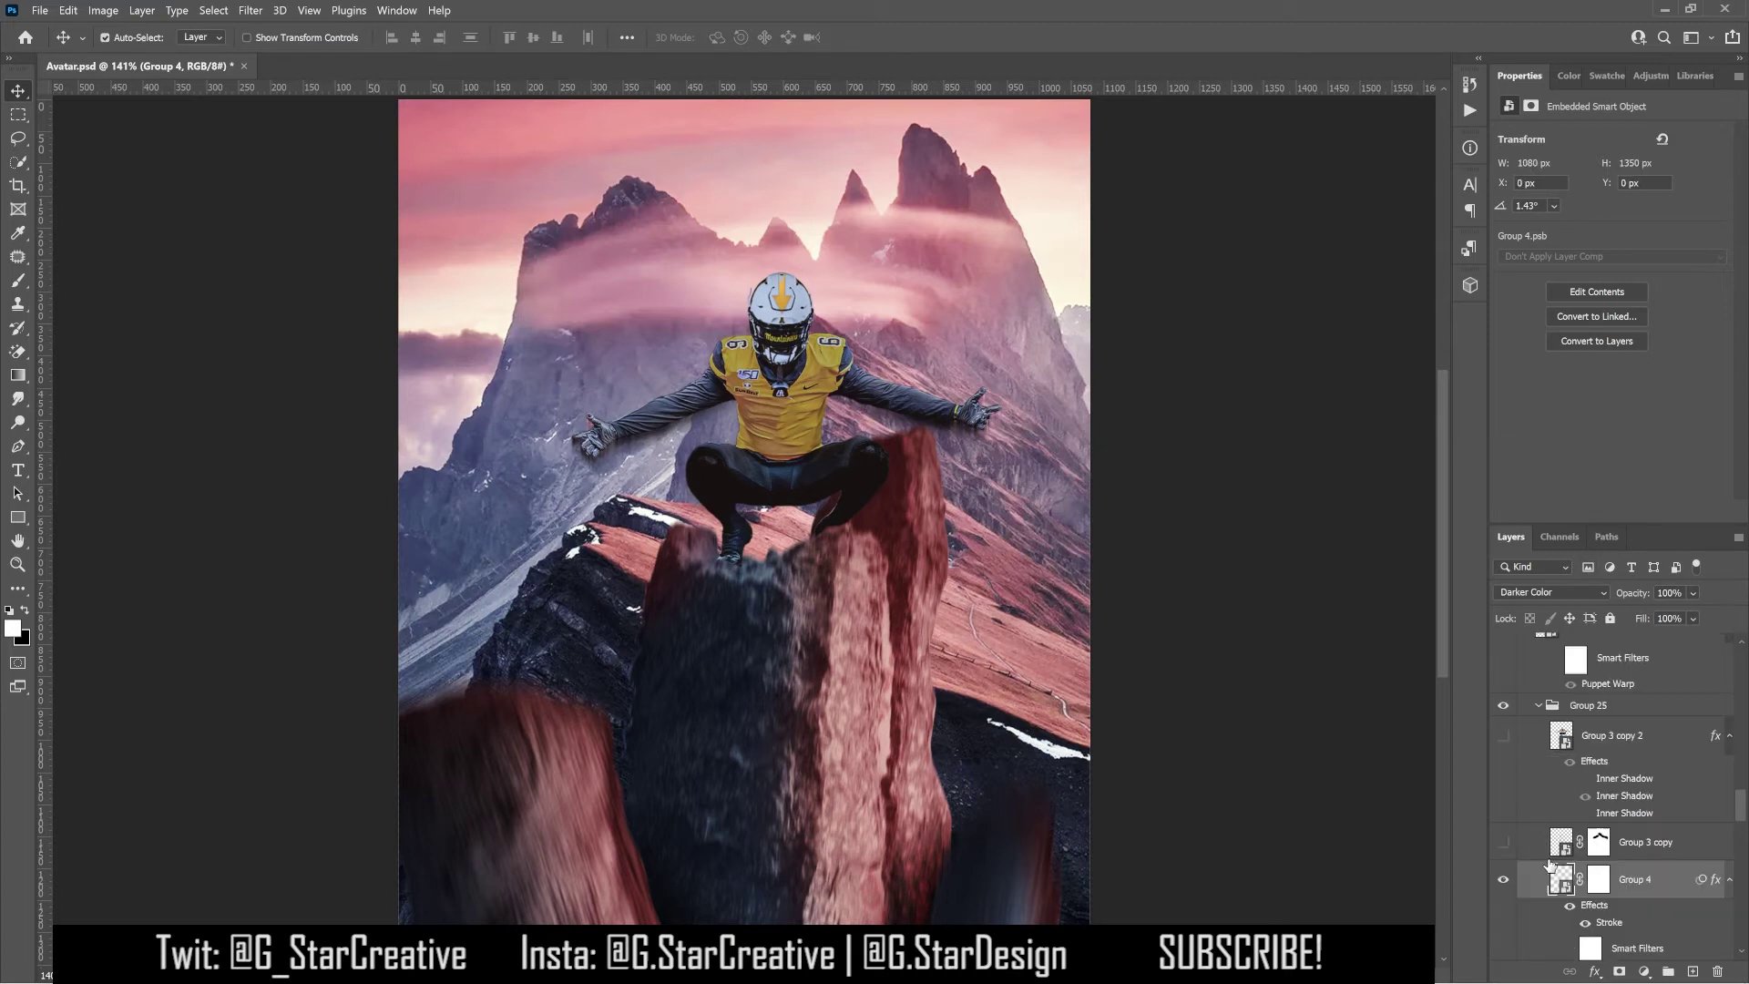
pyautogui.click(1504, 844)
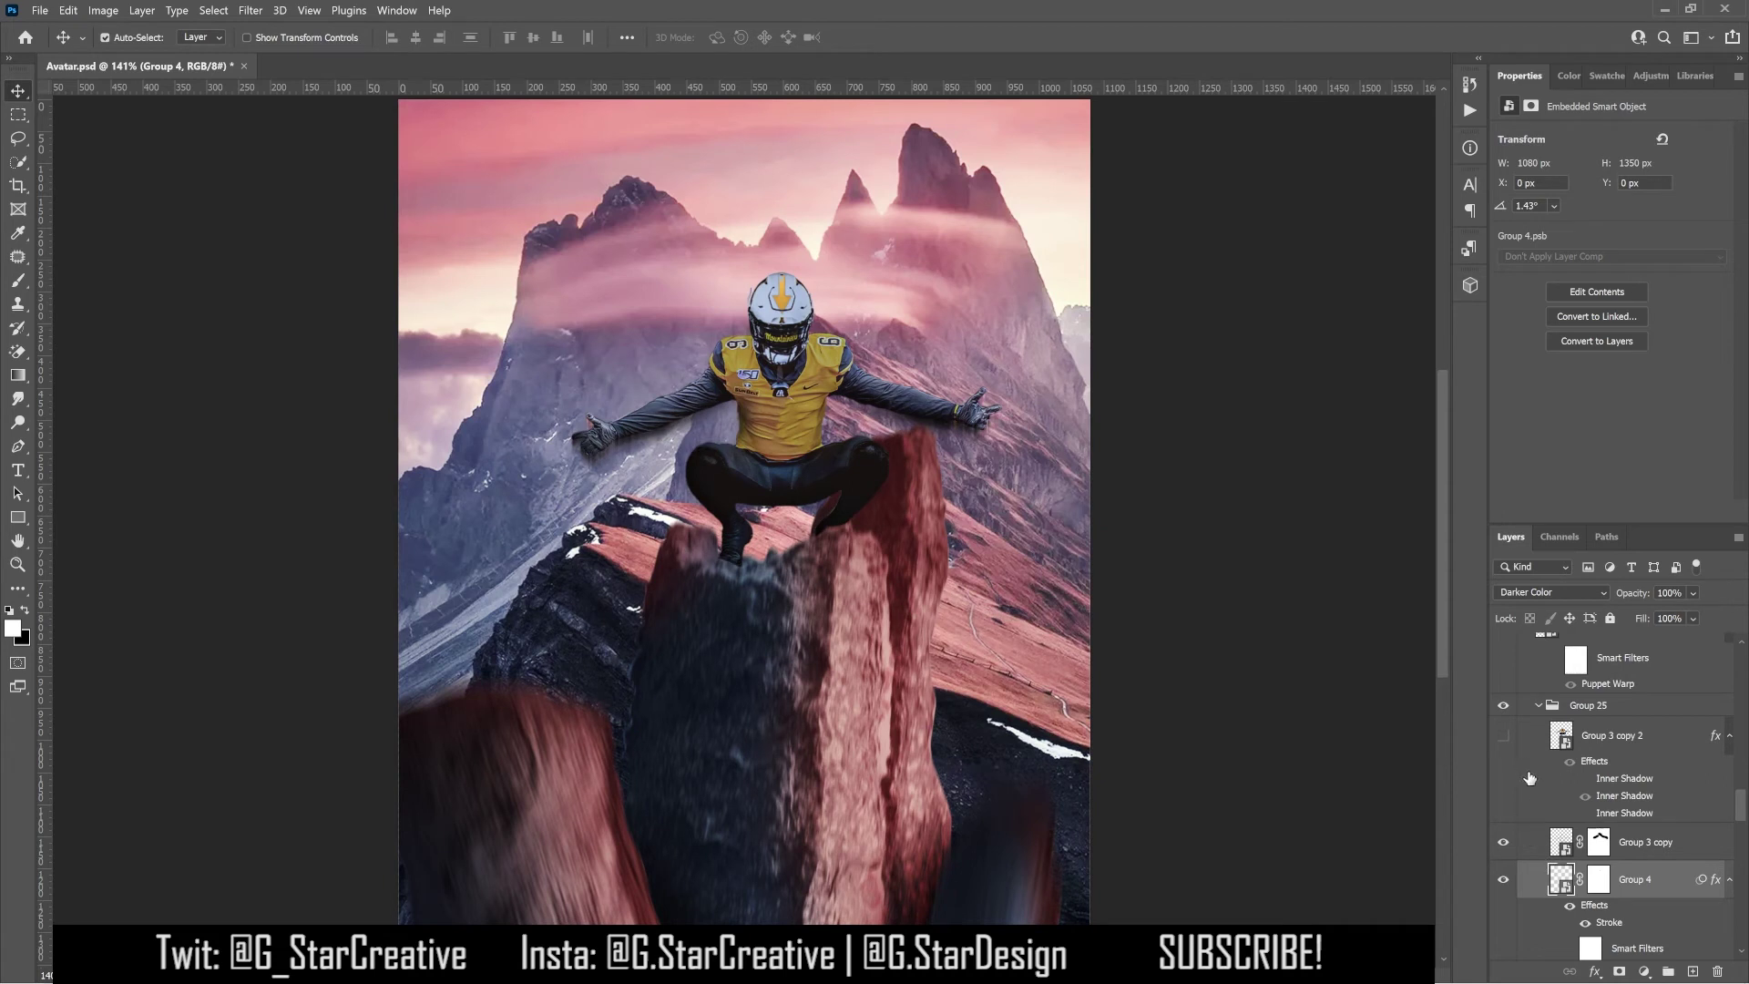
pyautogui.click(1504, 735)
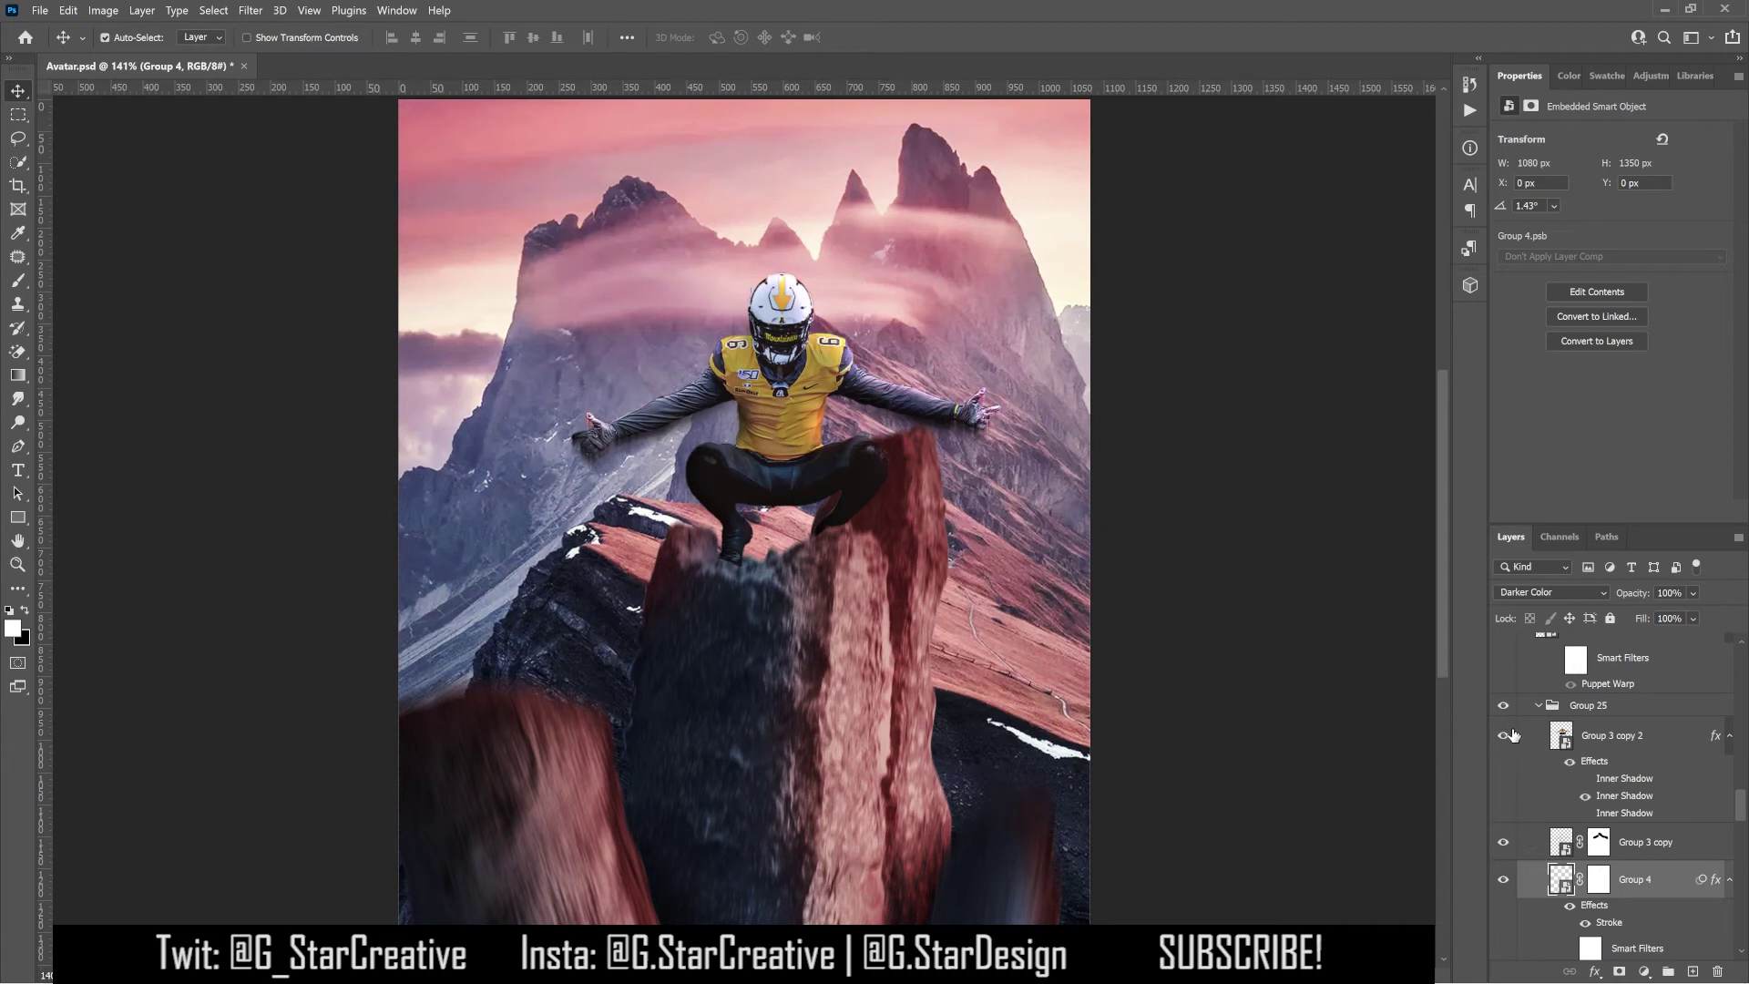
pyautogui.doubleClick(1594, 796)
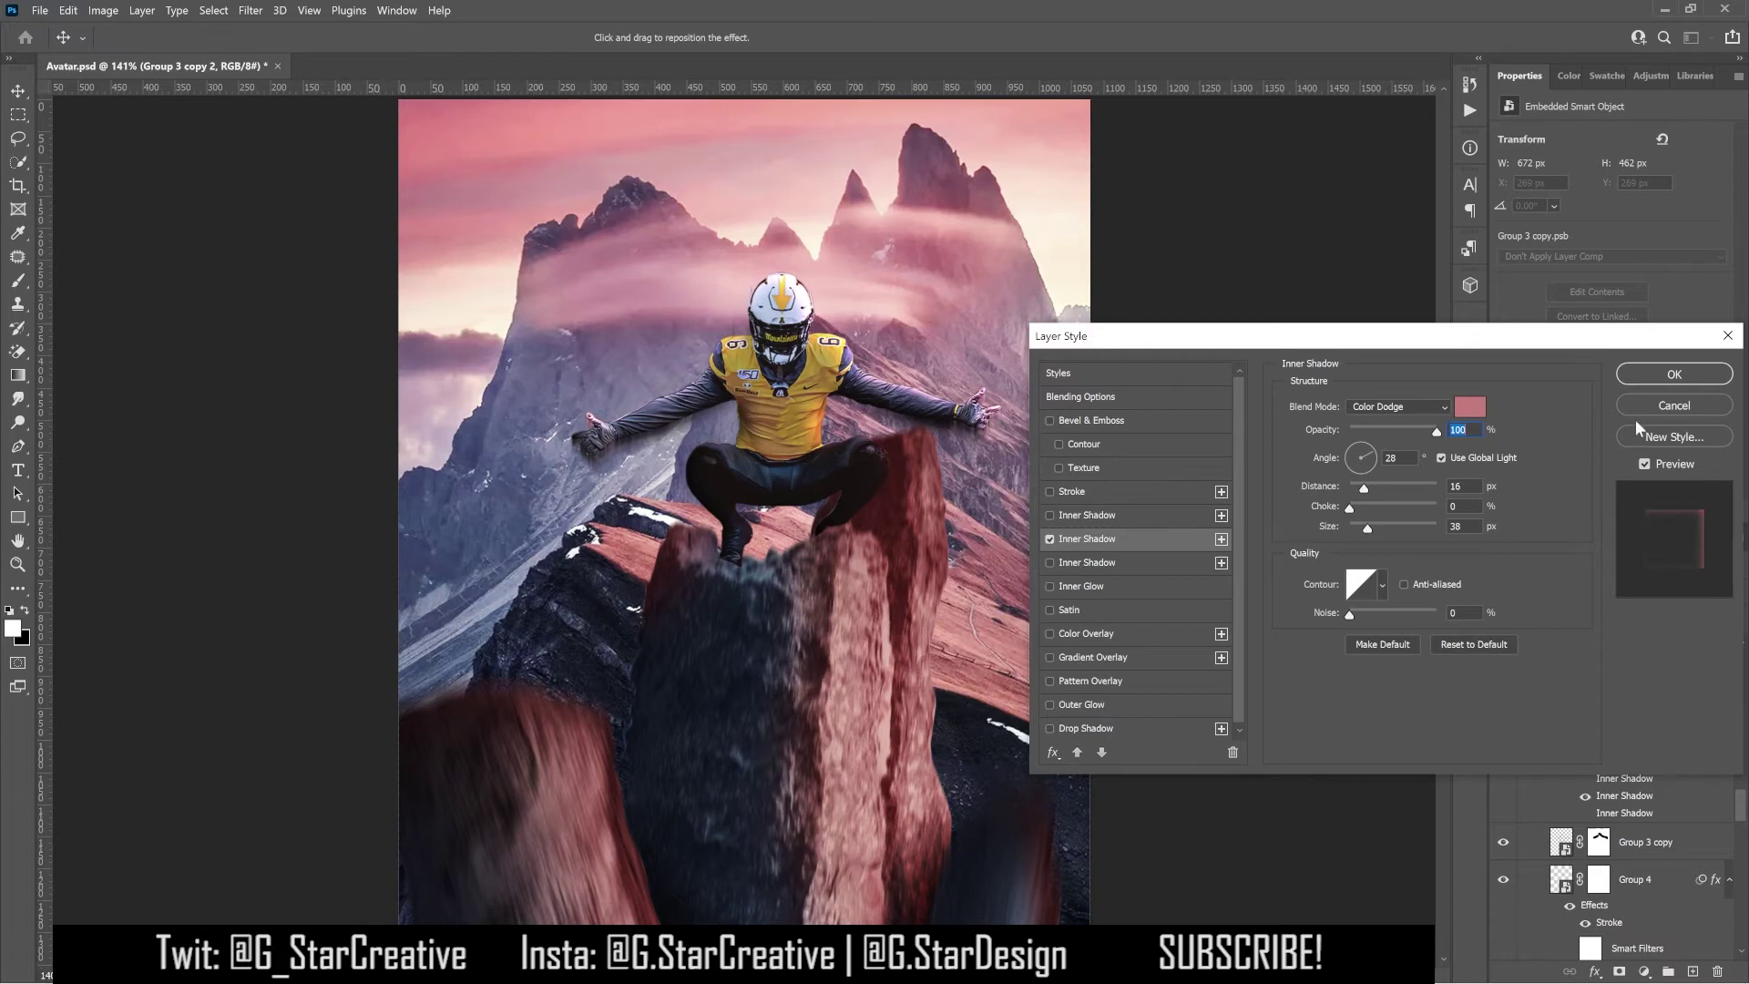
pyautogui.click(1658, 372)
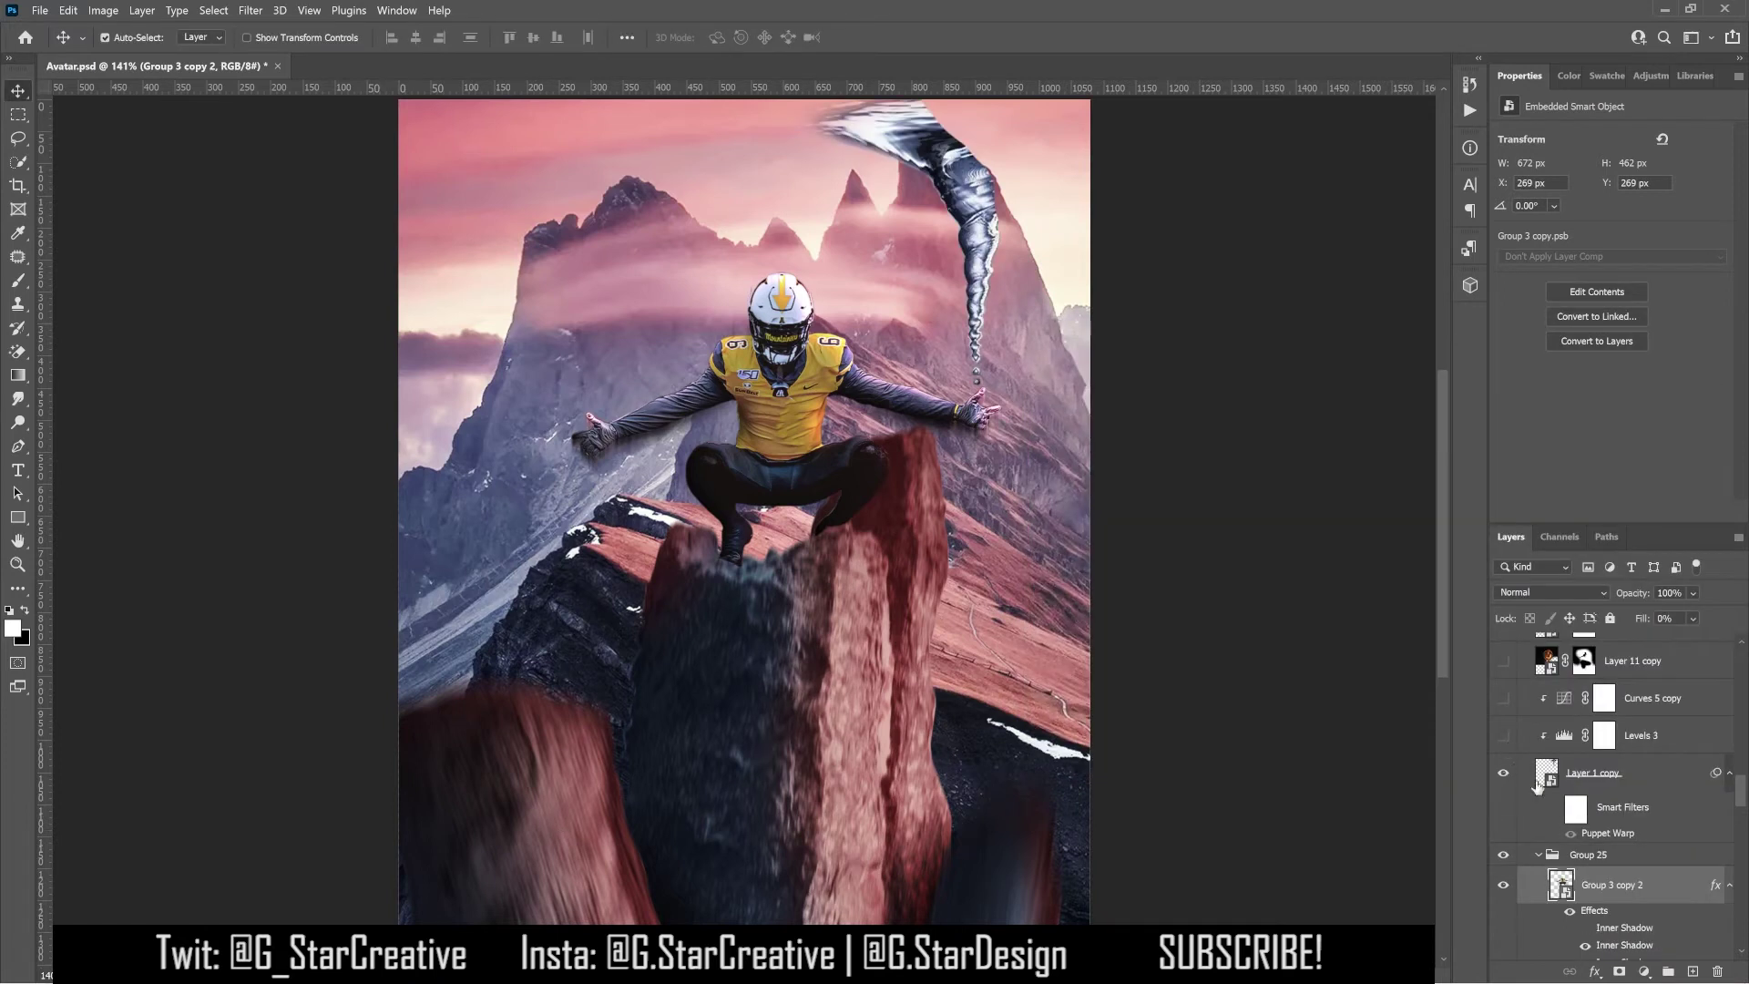
# Step: Enable Layer 1 copy's warp smart filter and switch on Levels 3 and Curves 5 copy
pyautogui.click(1556, 812)
pyautogui.scroll(2, 1594, 820)
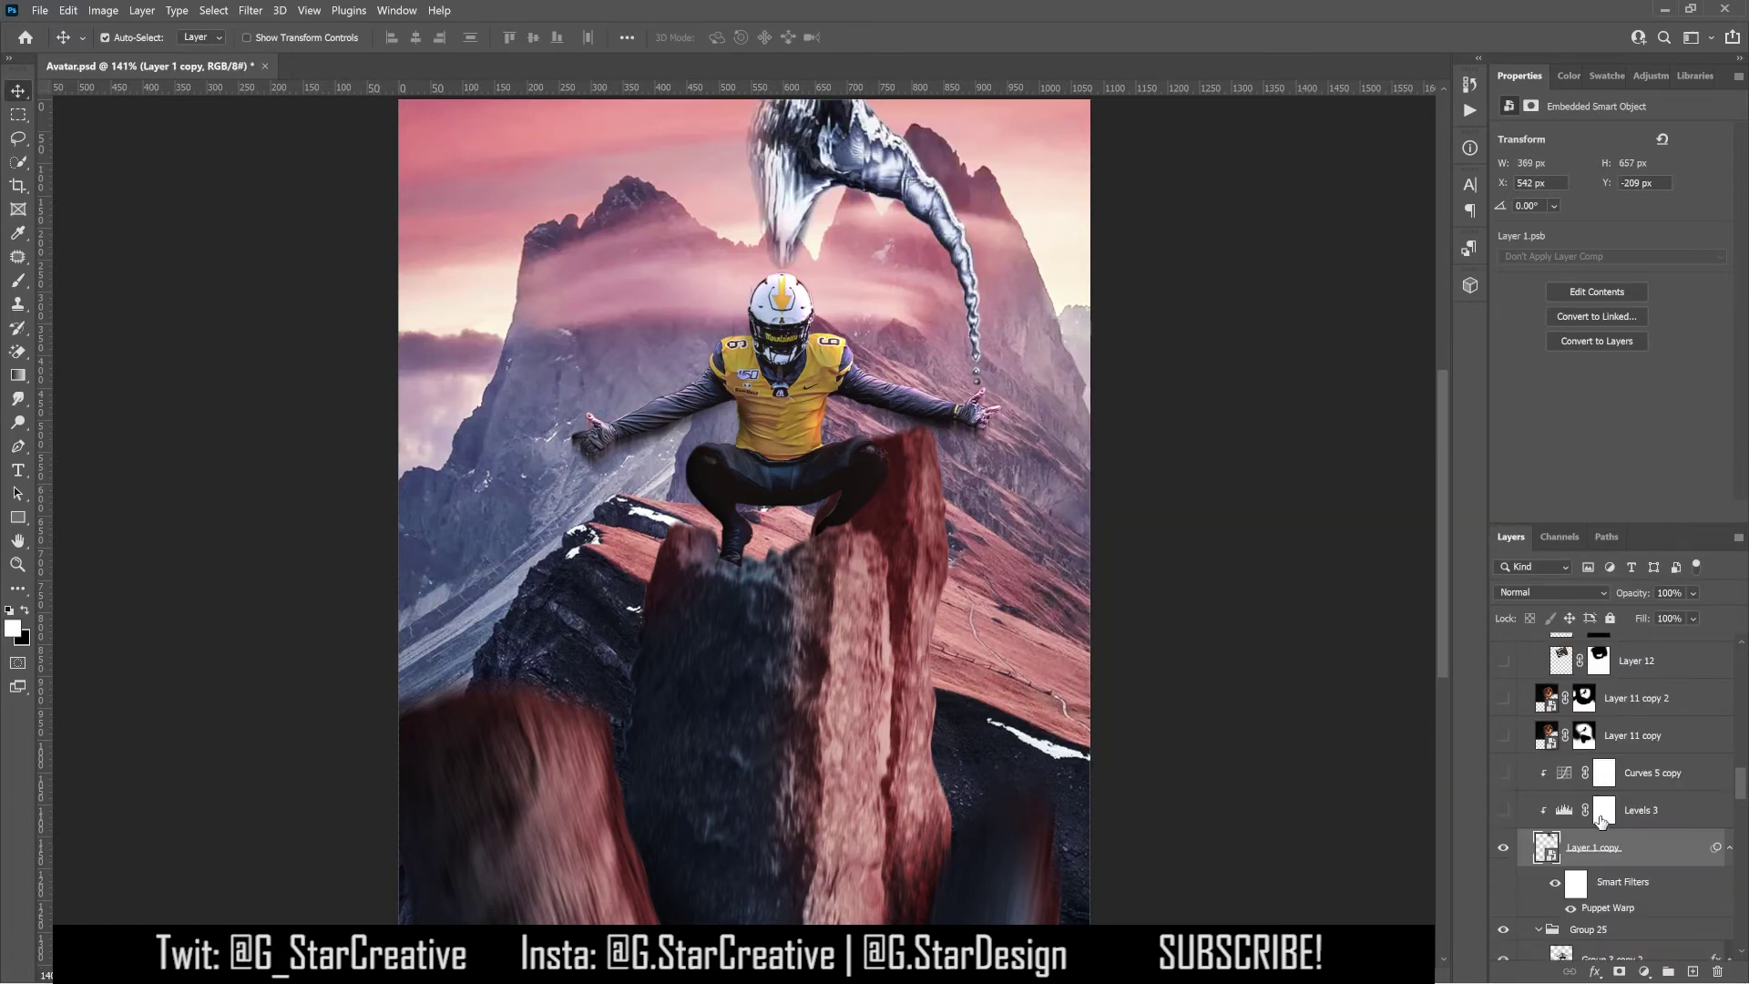
pyautogui.click(1503, 810)
pyautogui.click(1503, 773)
pyautogui.click(1690, 745)
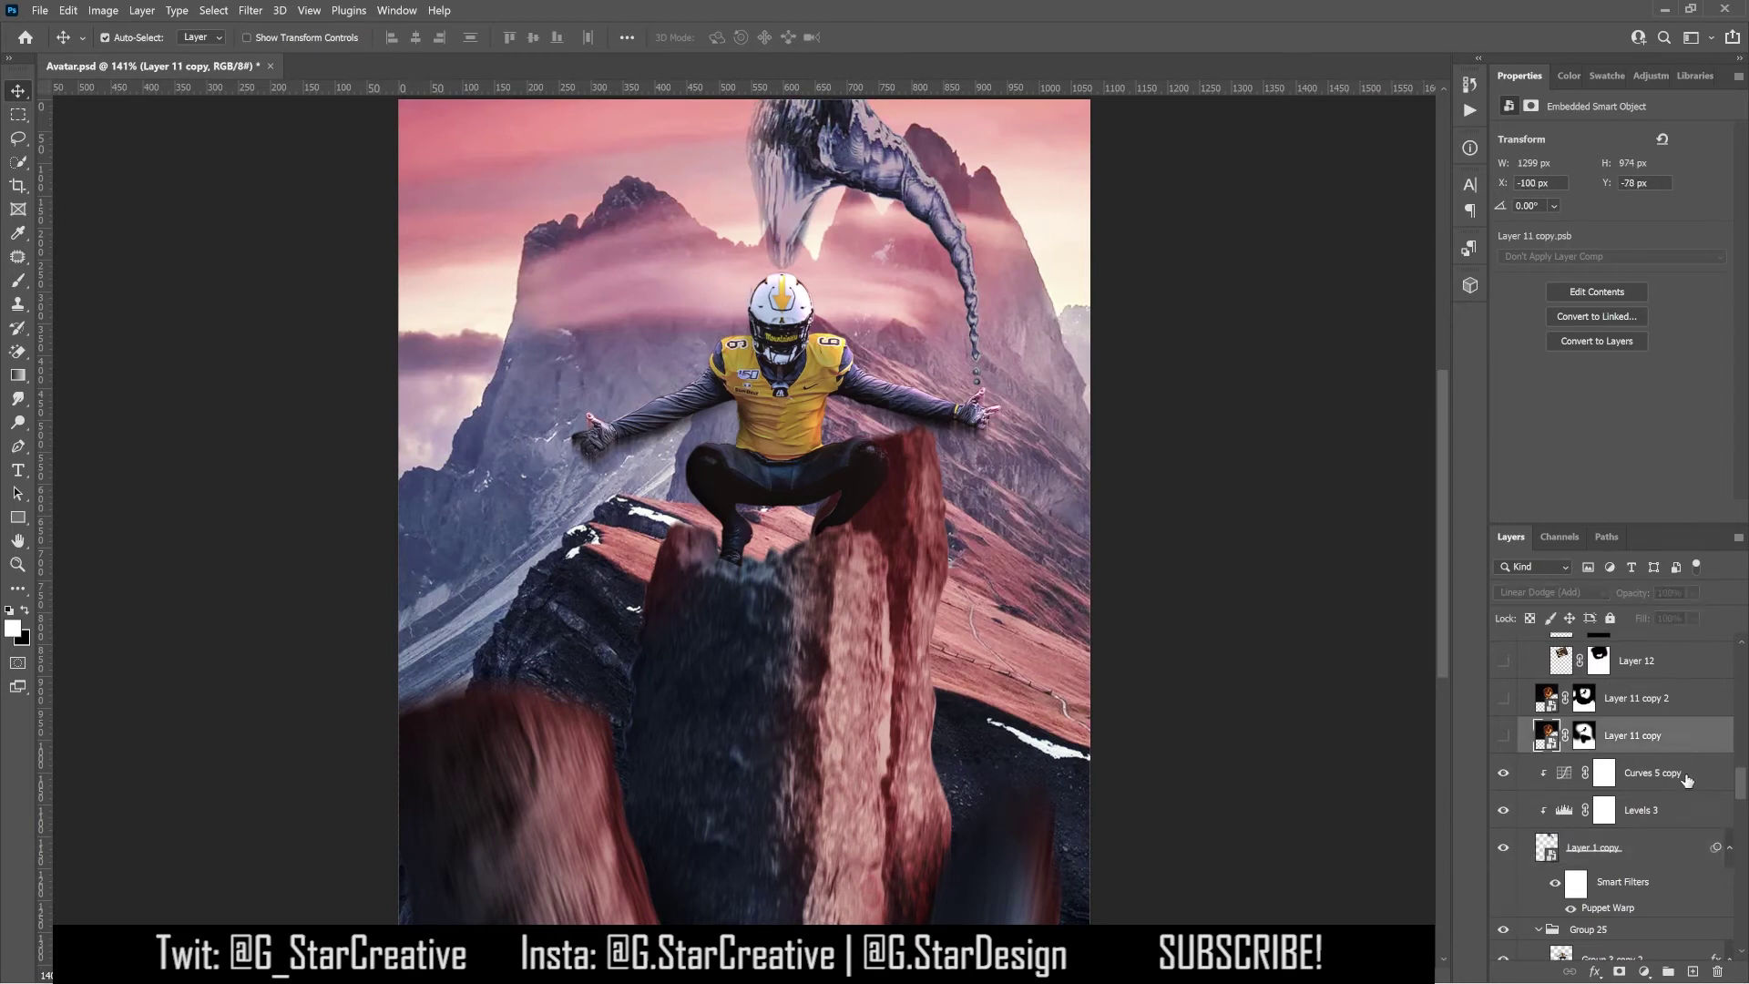
pyautogui.click(1690, 774)
# Step: Show the Layer 11 copy and Layer 11 copy 2 fire rings around the player
pyautogui.click(1503, 736)
pyautogui.scroll(2, 1503, 740)
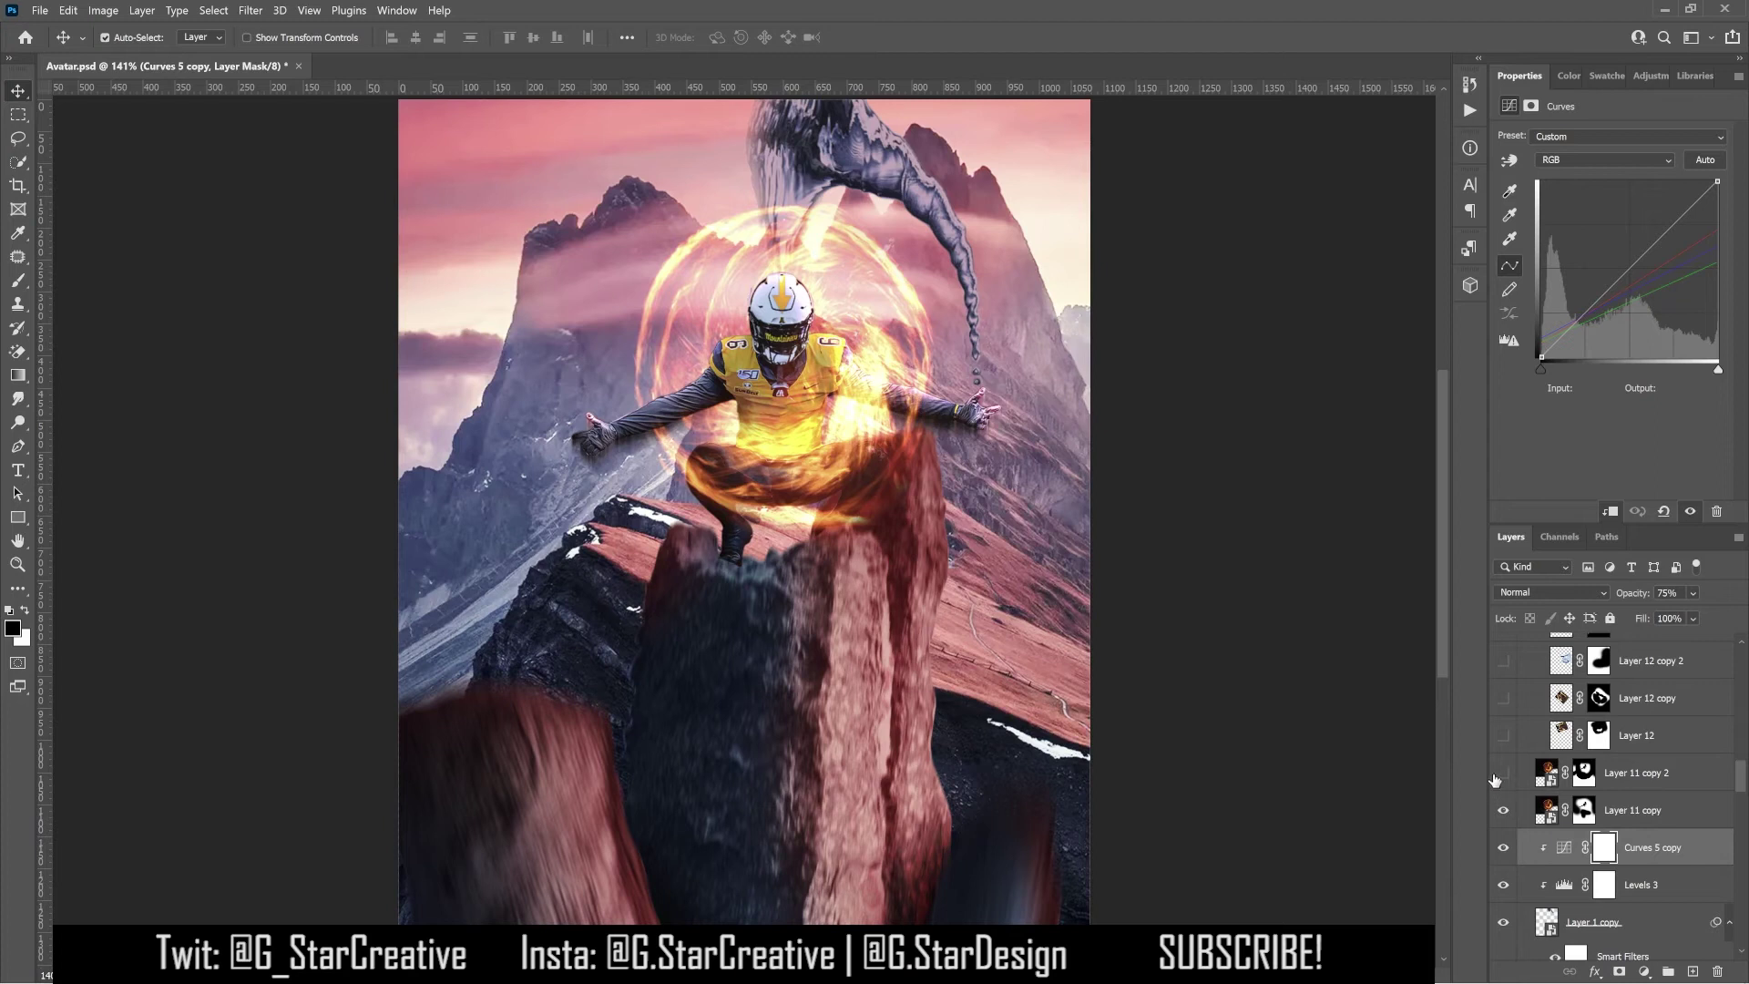
pyautogui.click(1596, 784)
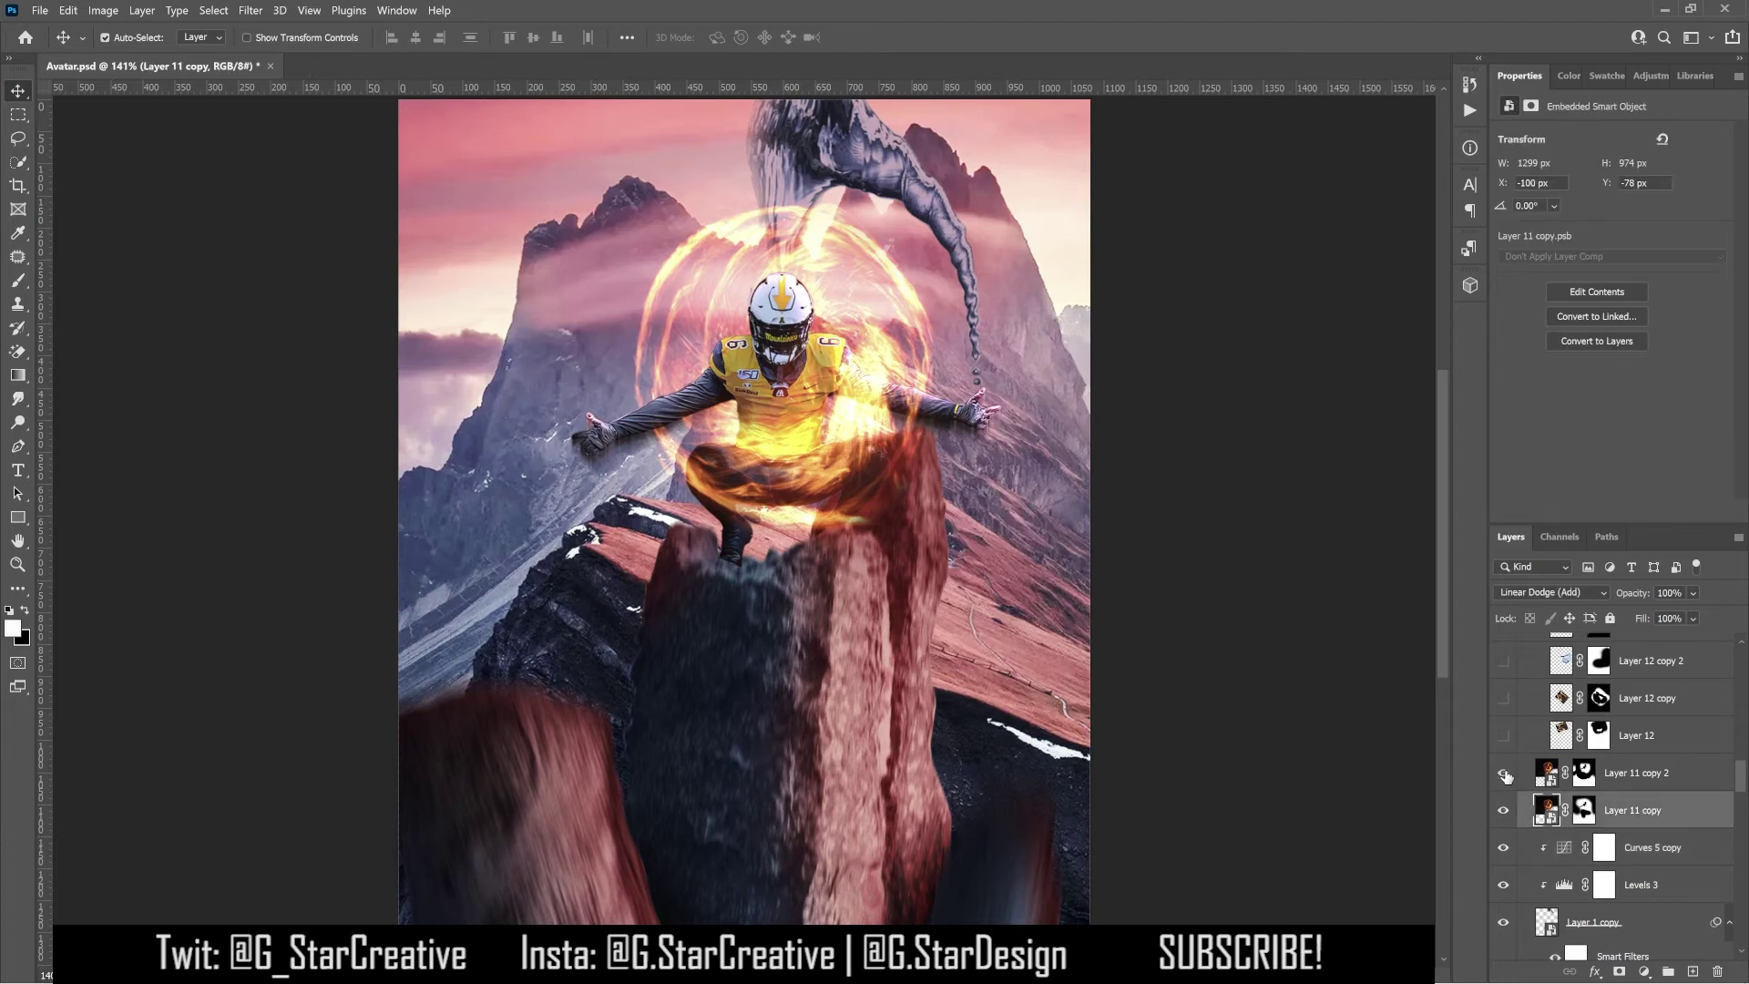
pyautogui.click(1503, 772)
pyautogui.click(1649, 776)
pyautogui.scroll(2, 1649, 776)
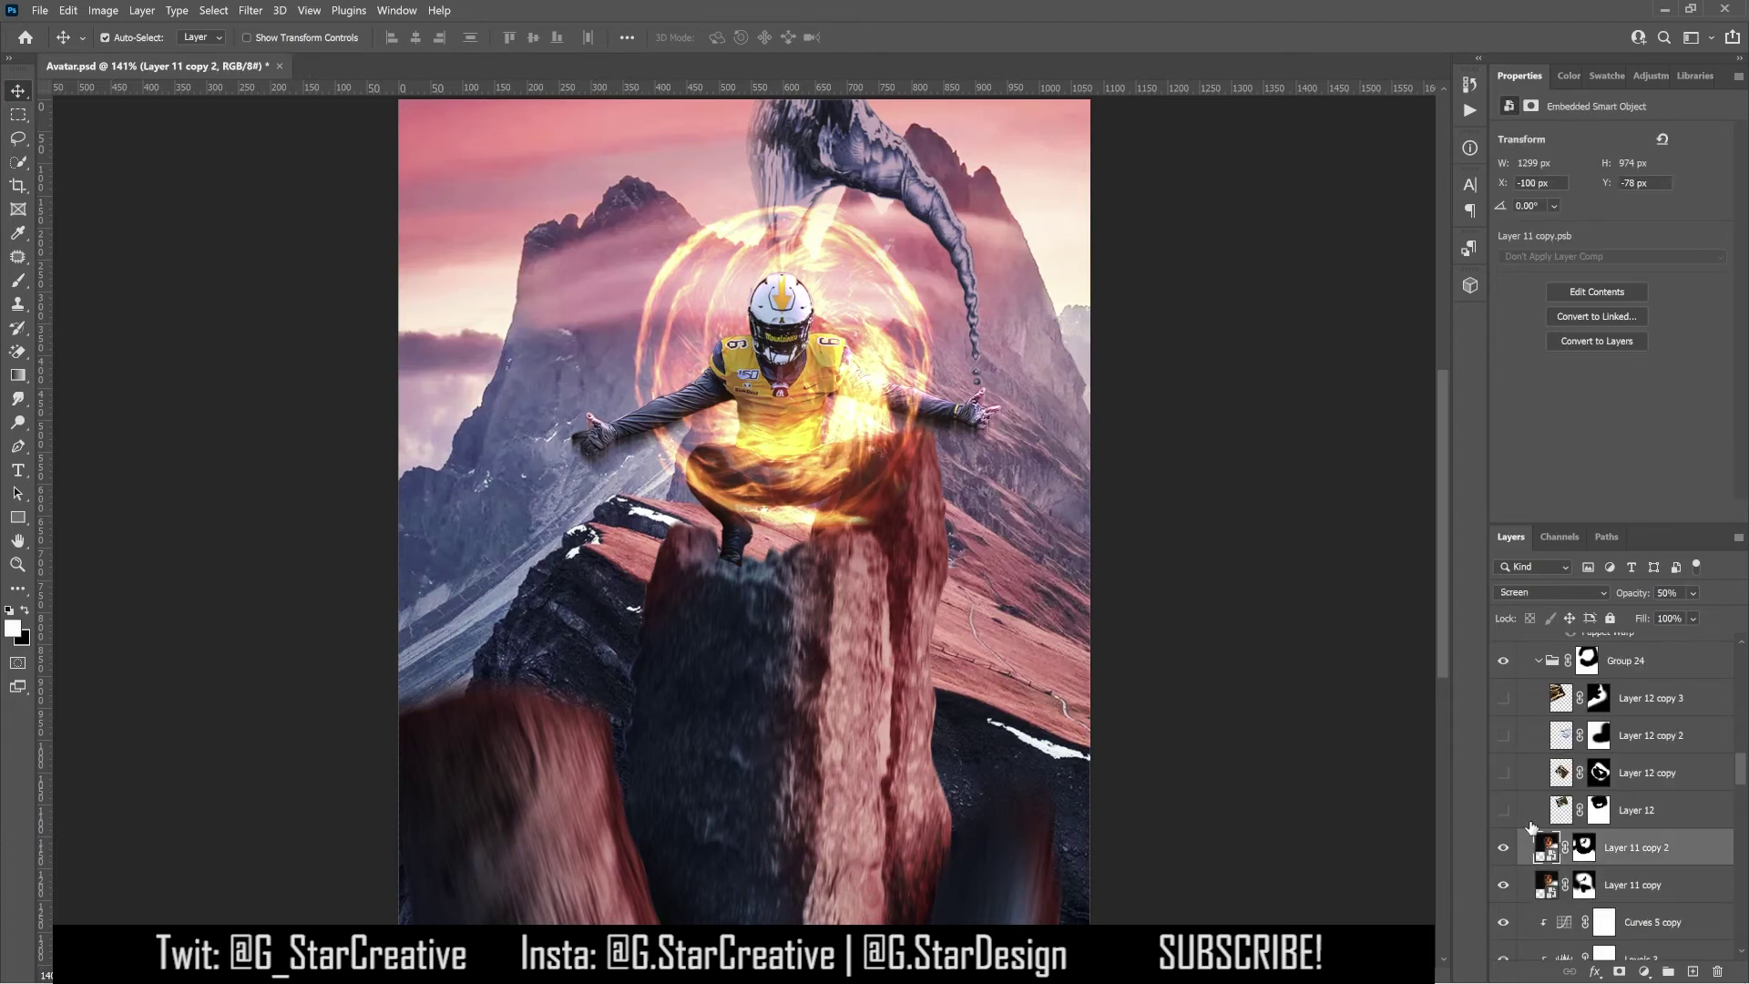
# Step: Show Layer 12 and its copies 2 and 3 as flame swirls over the chest
pyautogui.click(1503, 810)
pyautogui.click(1637, 809)
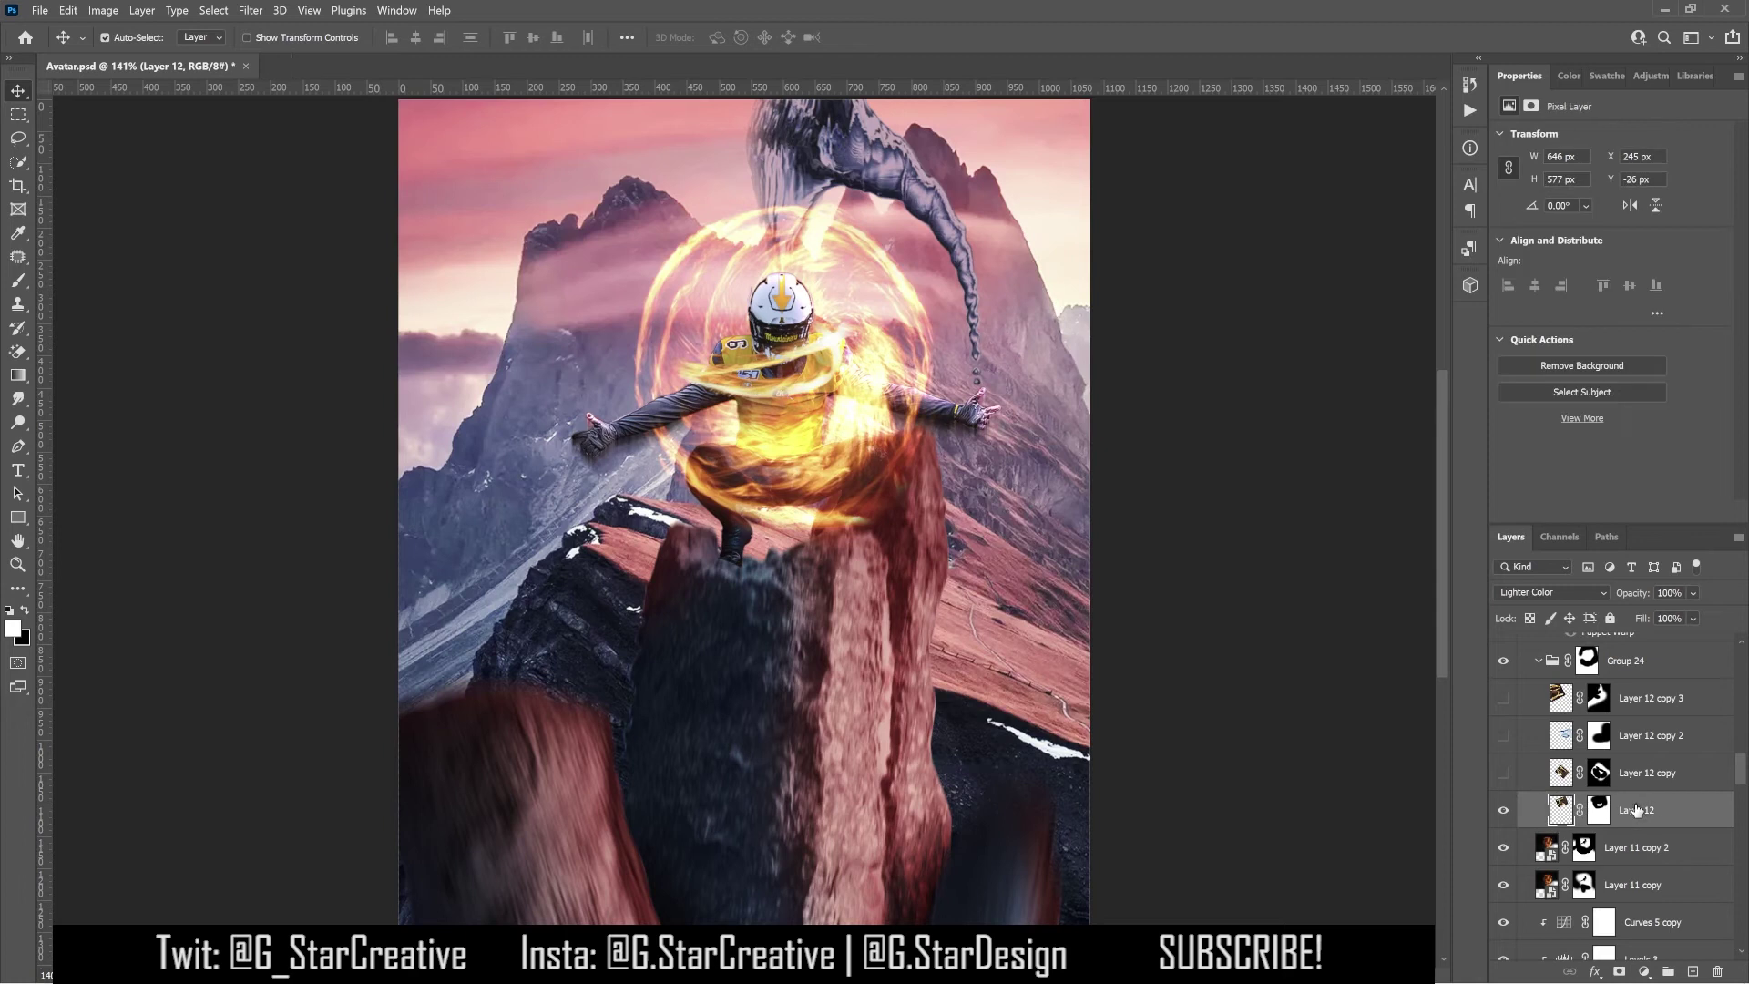
pyautogui.click(1503, 773)
pyautogui.click(1660, 768)
pyautogui.click(1503, 735)
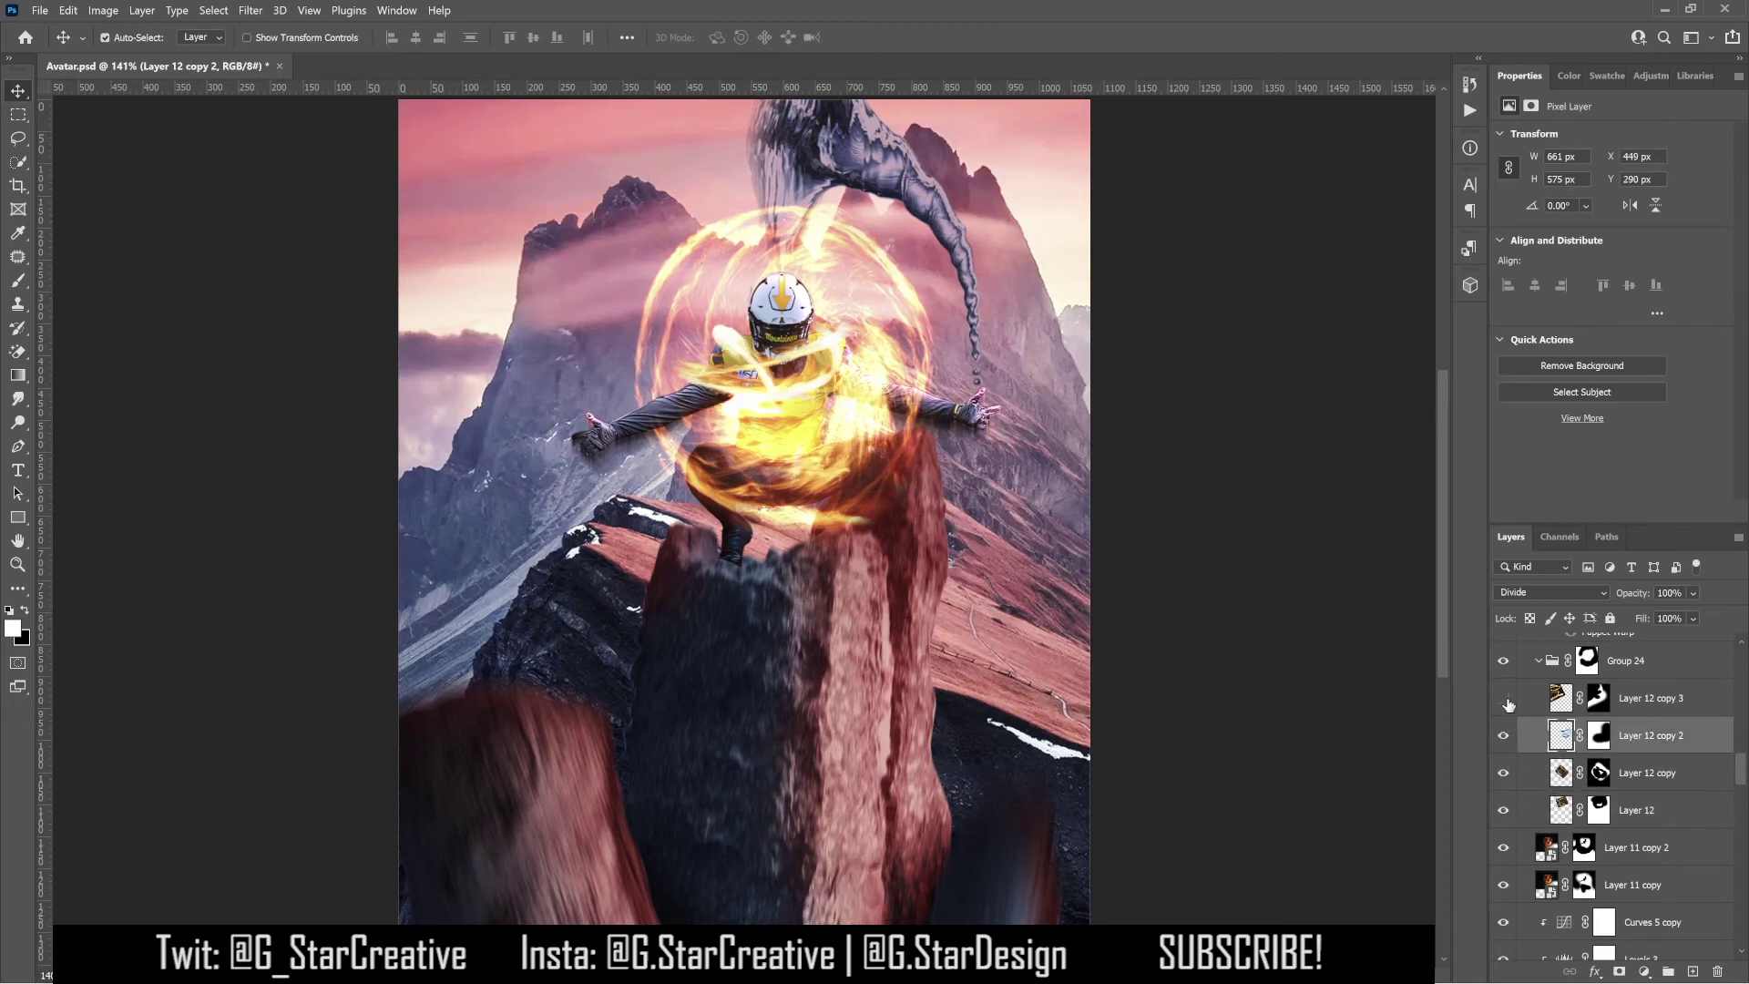
pyautogui.click(1503, 698)
pyautogui.click(1649, 698)
pyautogui.scroll(4, 1628, 775)
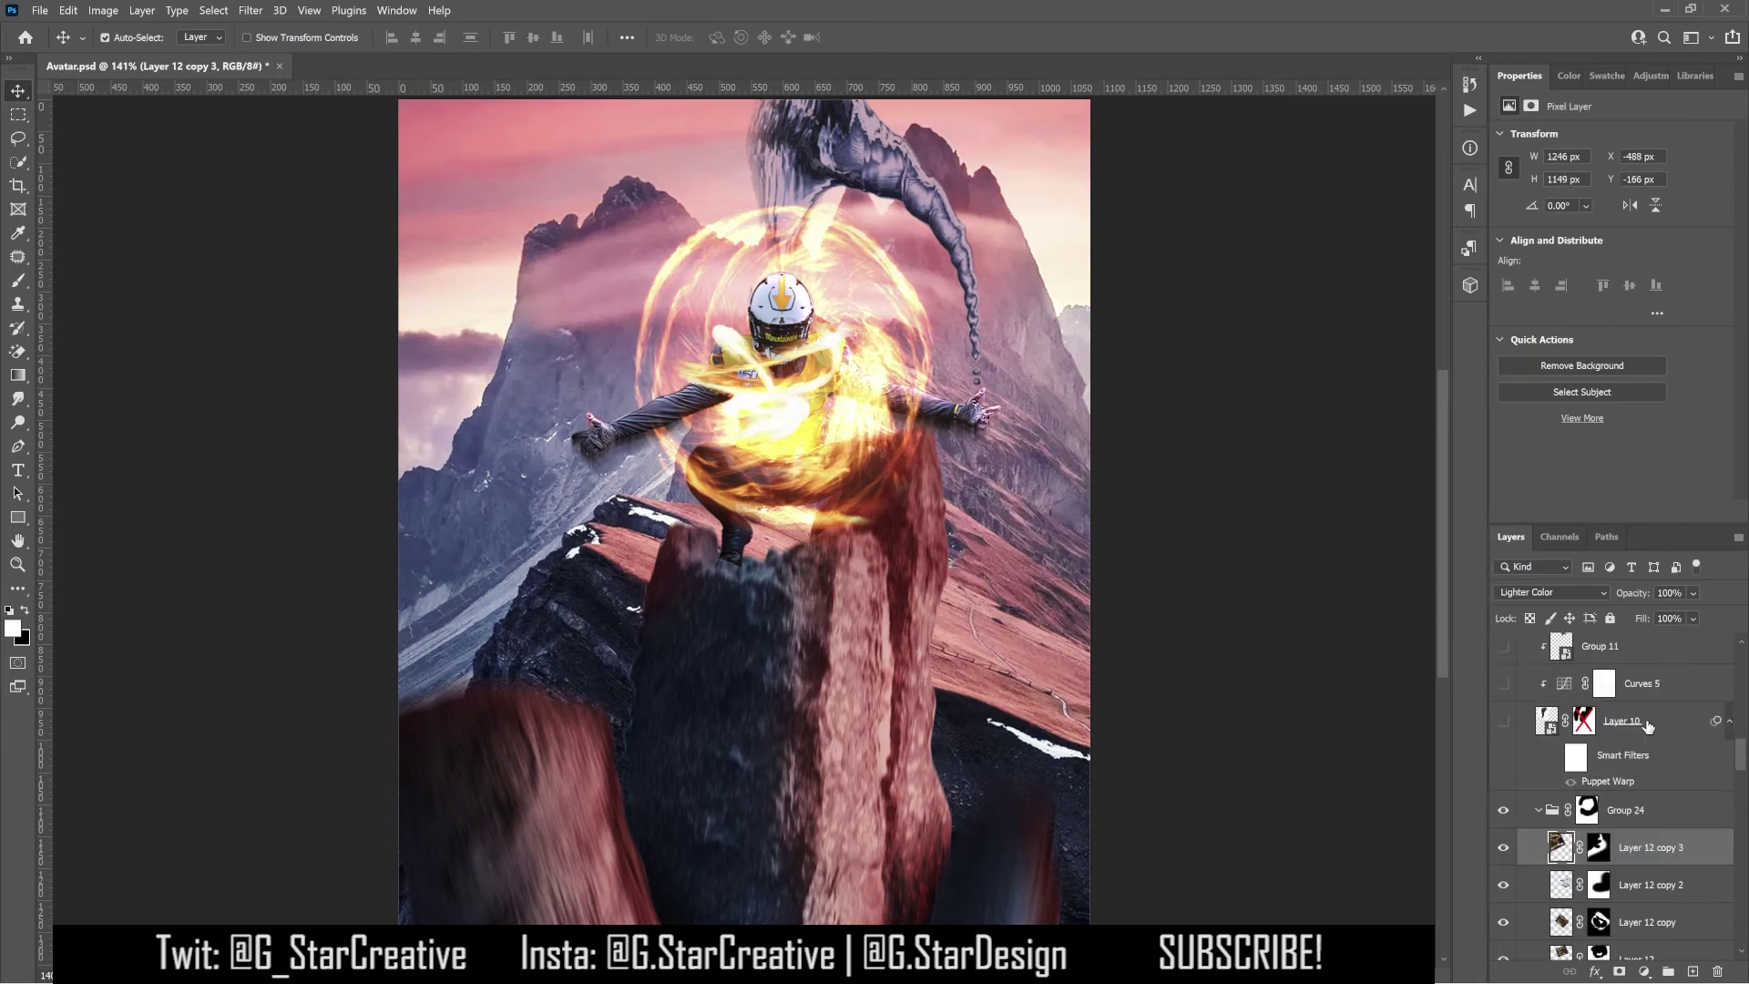
# Step: Show the Layer 10 tornado with its Puppet Warp, toned by Curves 5 and Group 11
pyautogui.click(1505, 720)
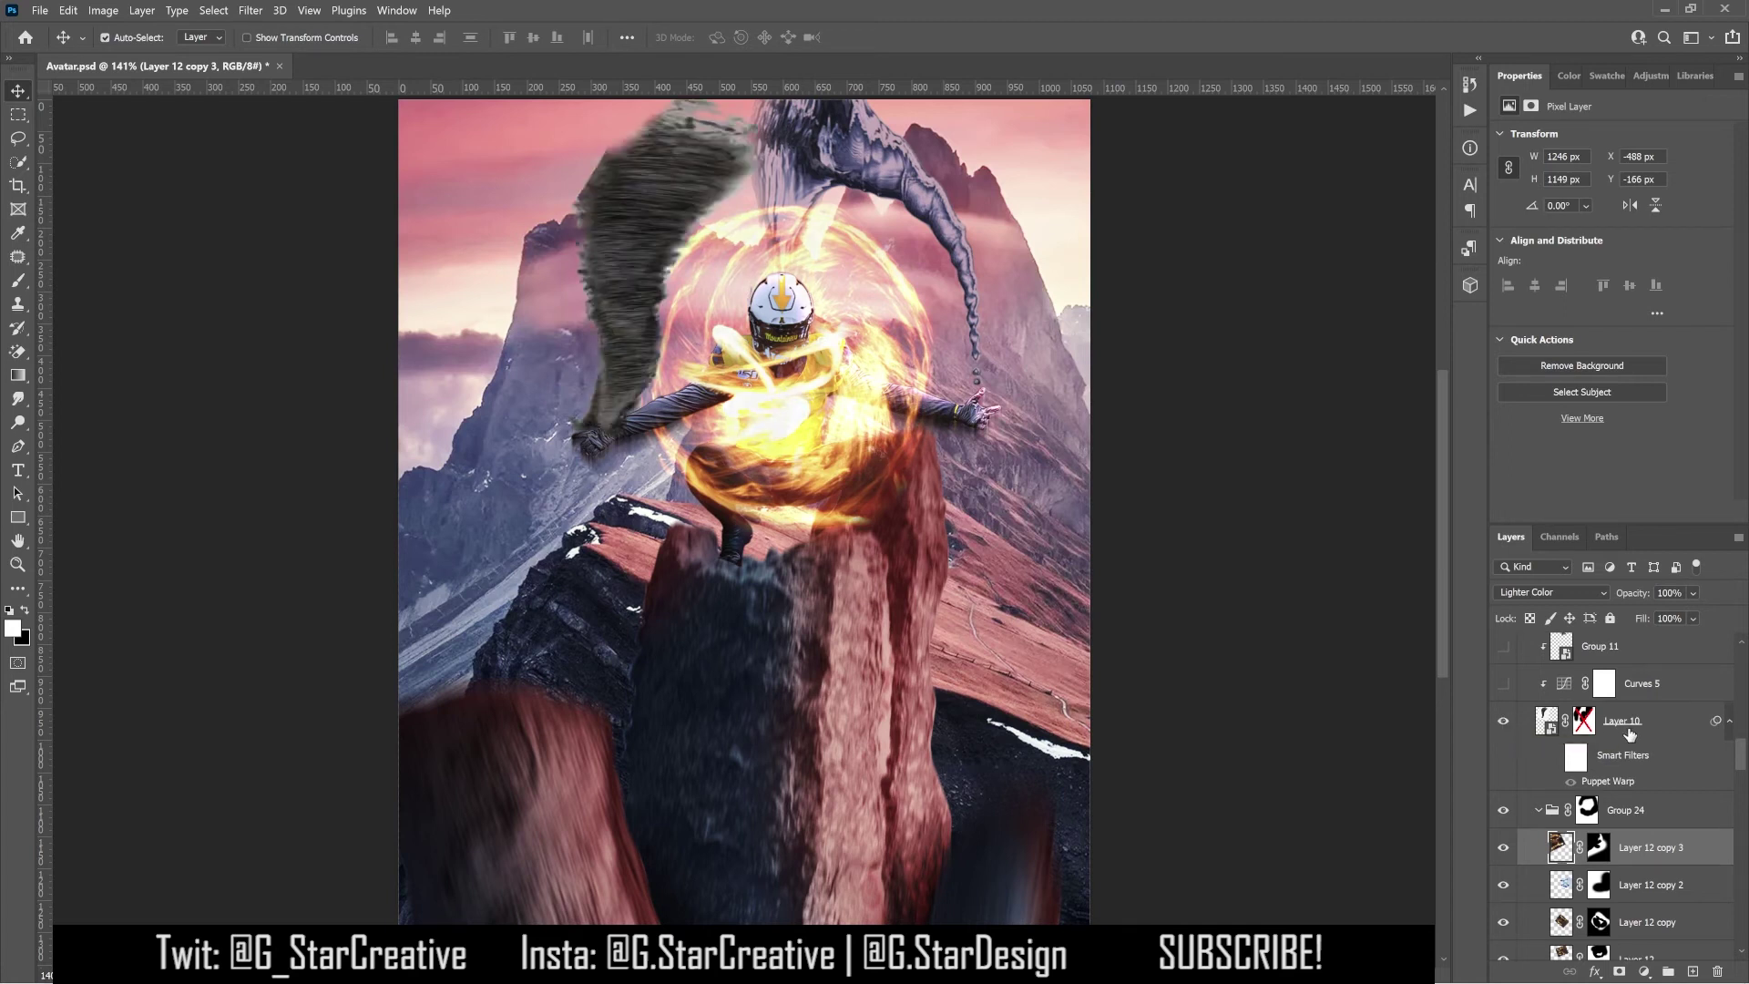
pyautogui.click(1555, 757)
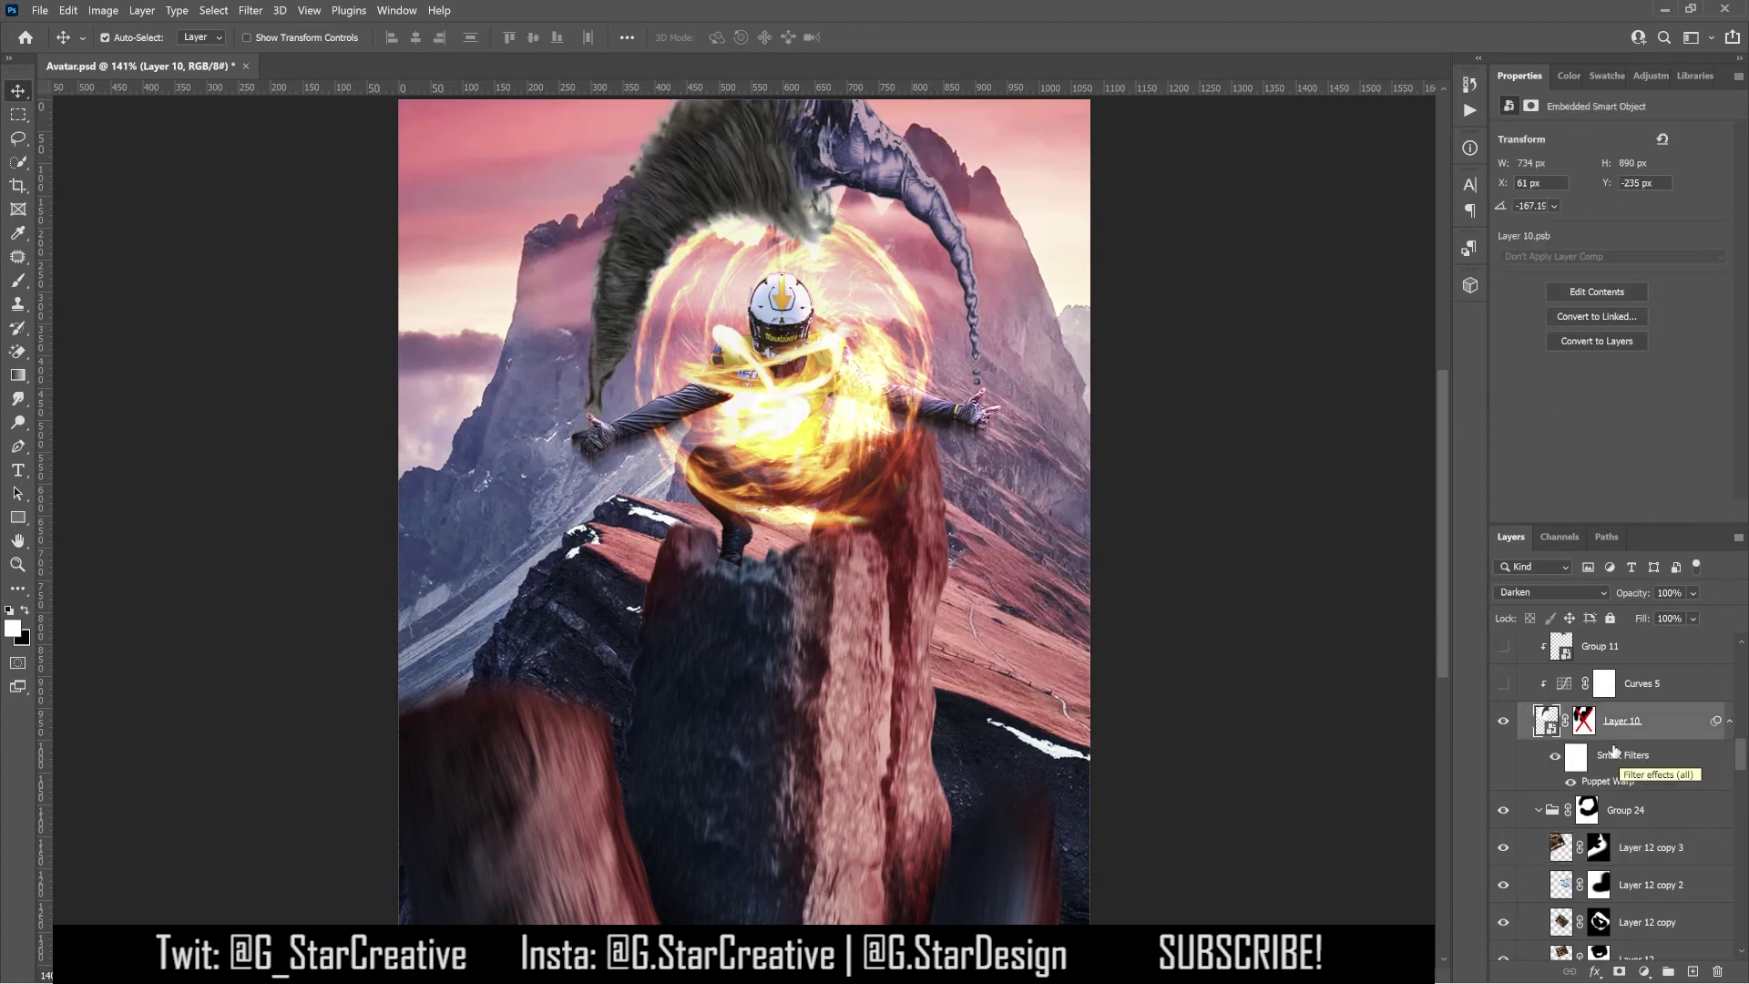
pyautogui.scroll(1, 1584, 718)
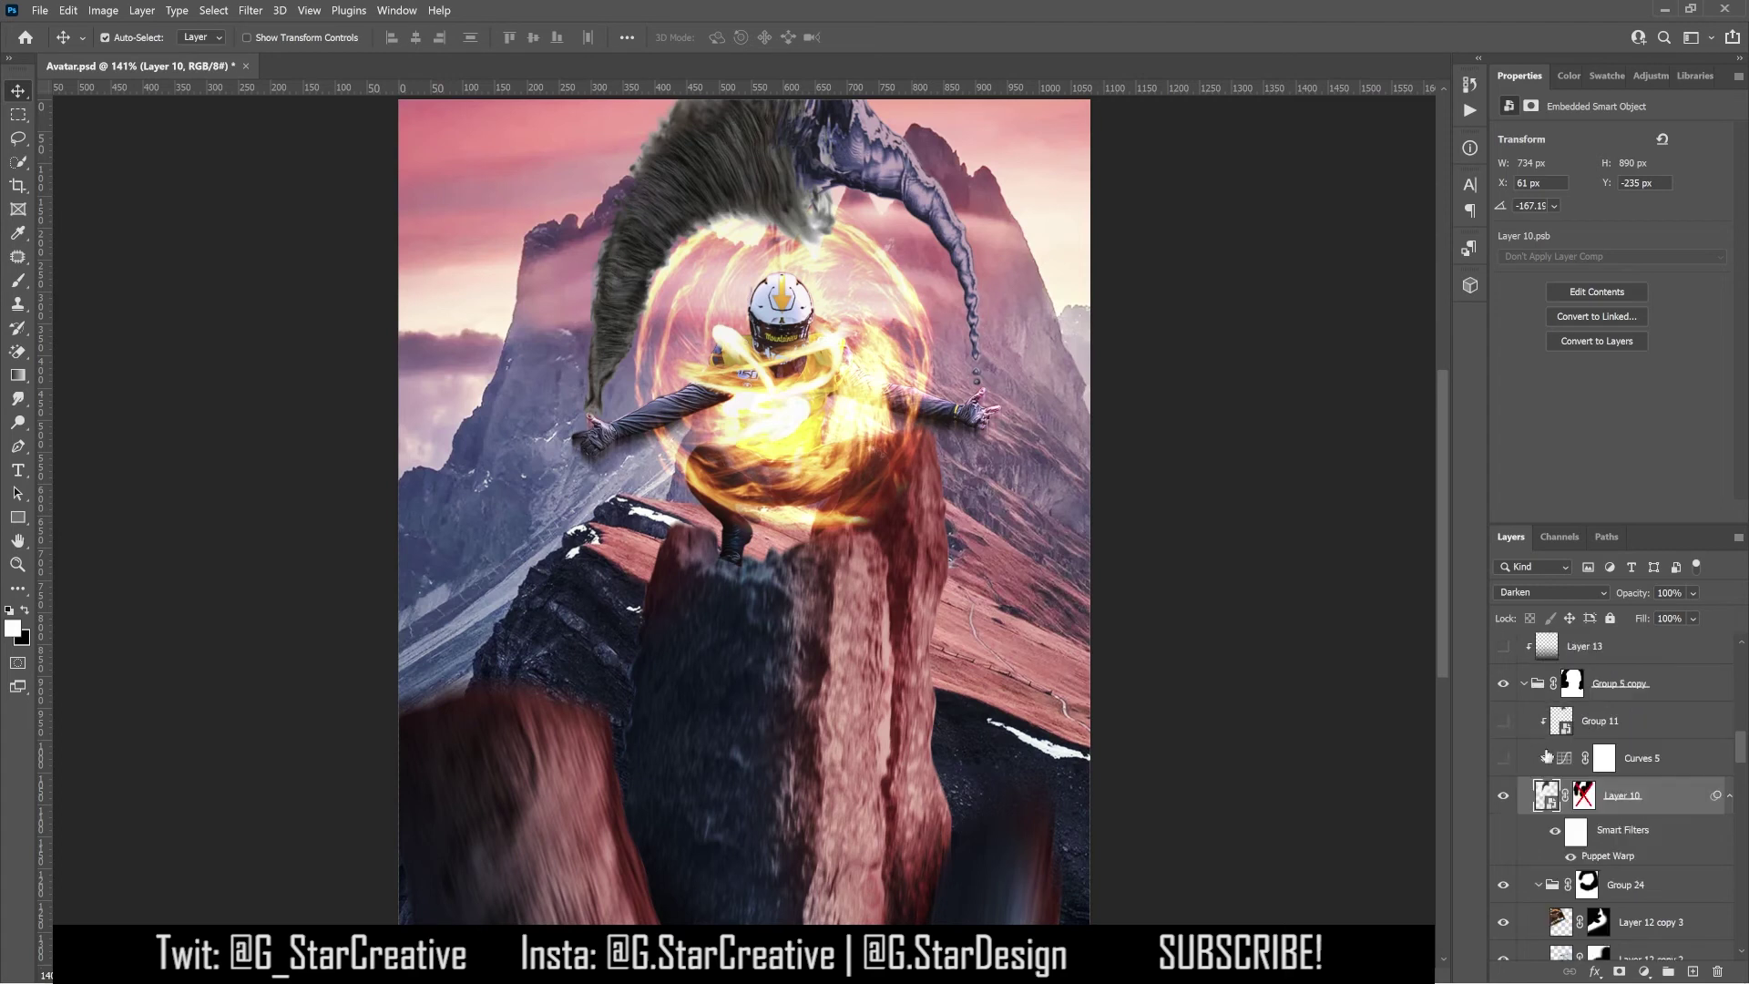
pyautogui.click(1503, 758)
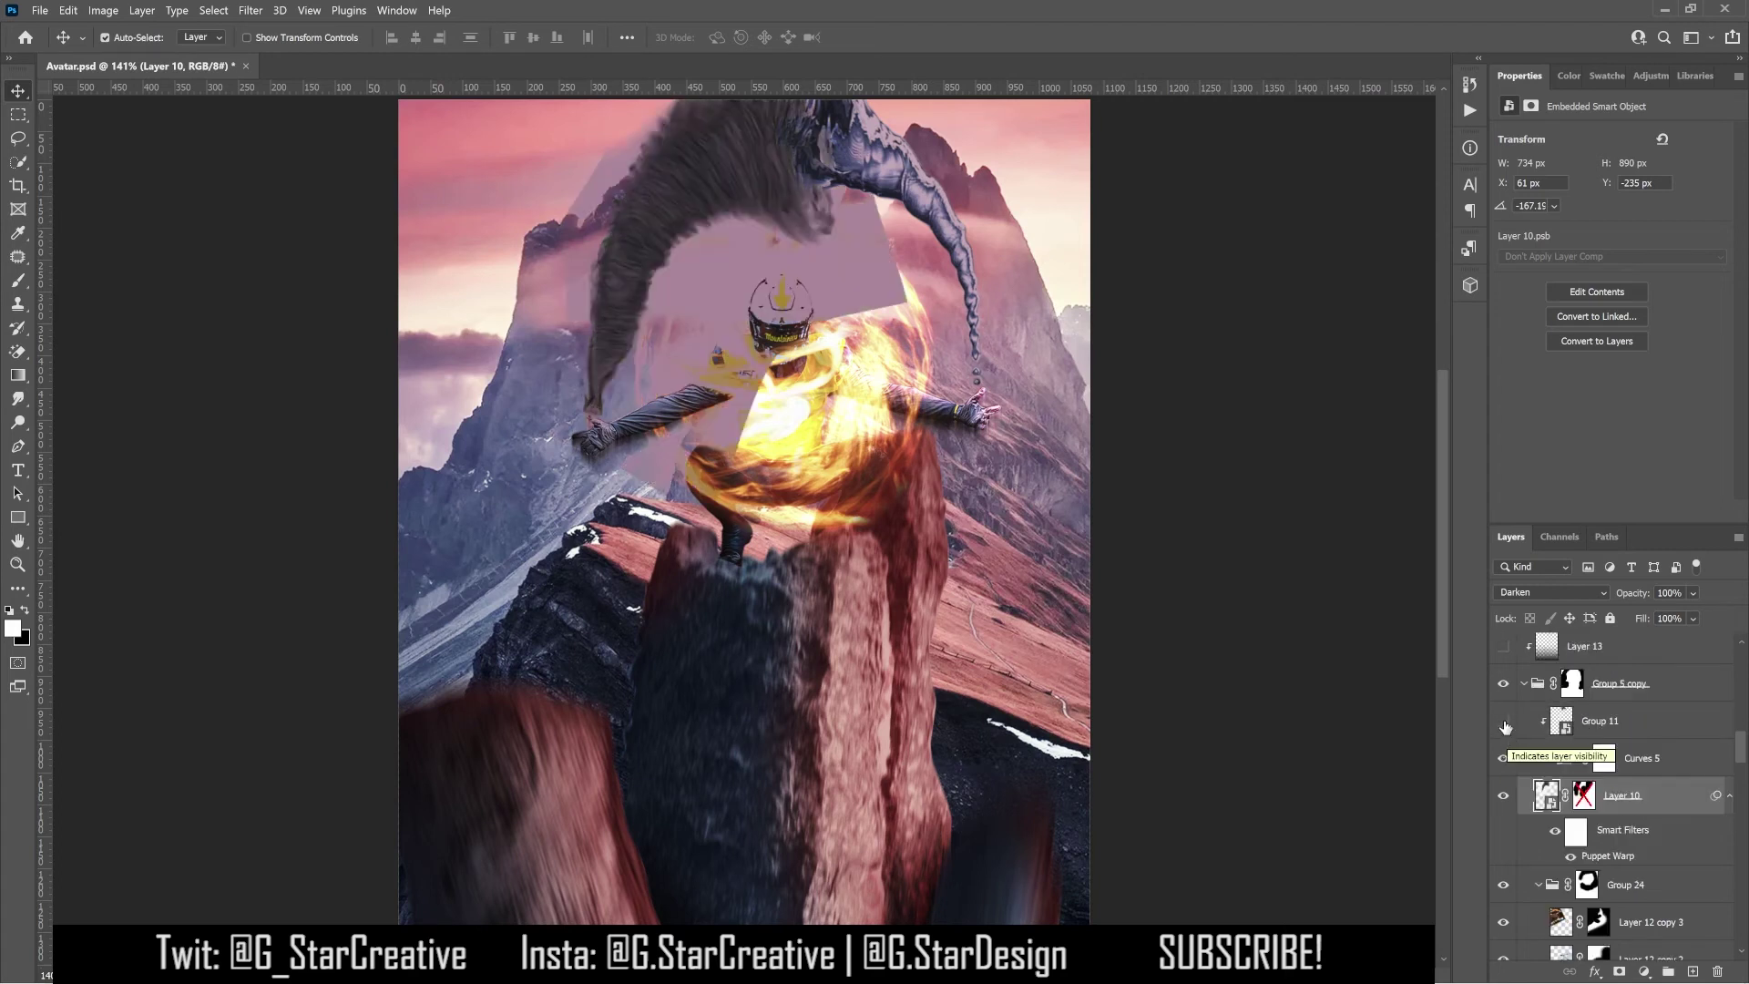
pyautogui.click(1624, 733)
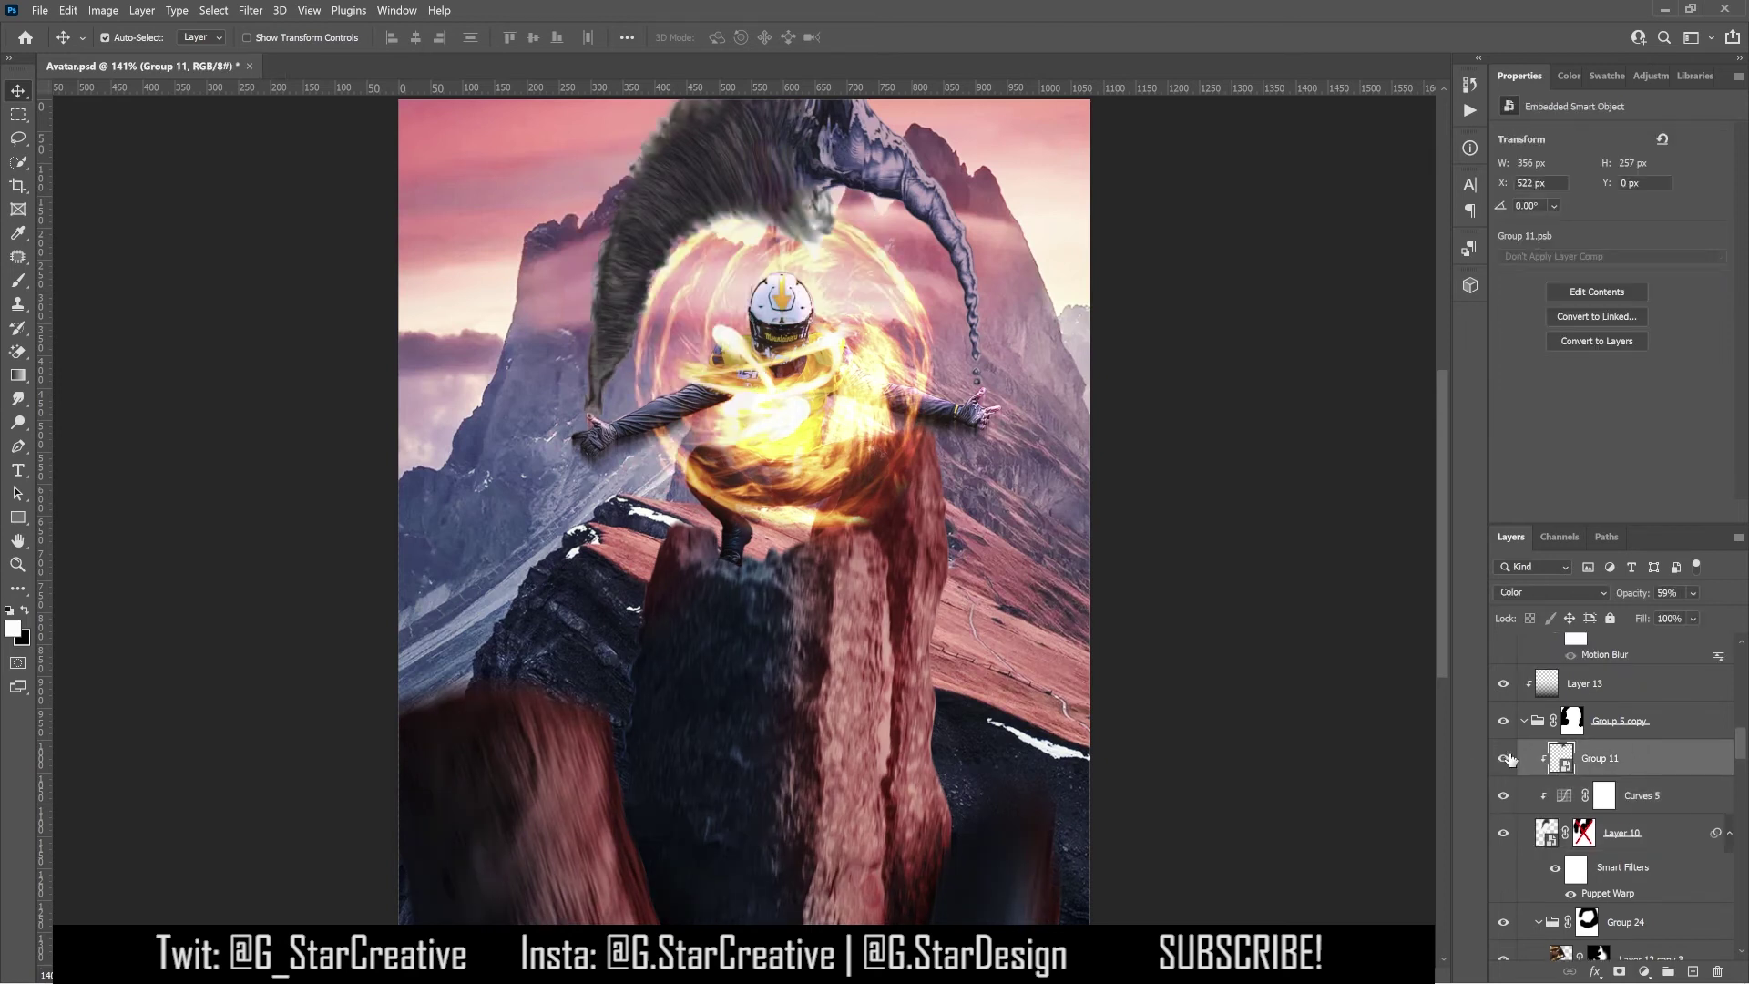
pyautogui.scroll(3, 1653, 770)
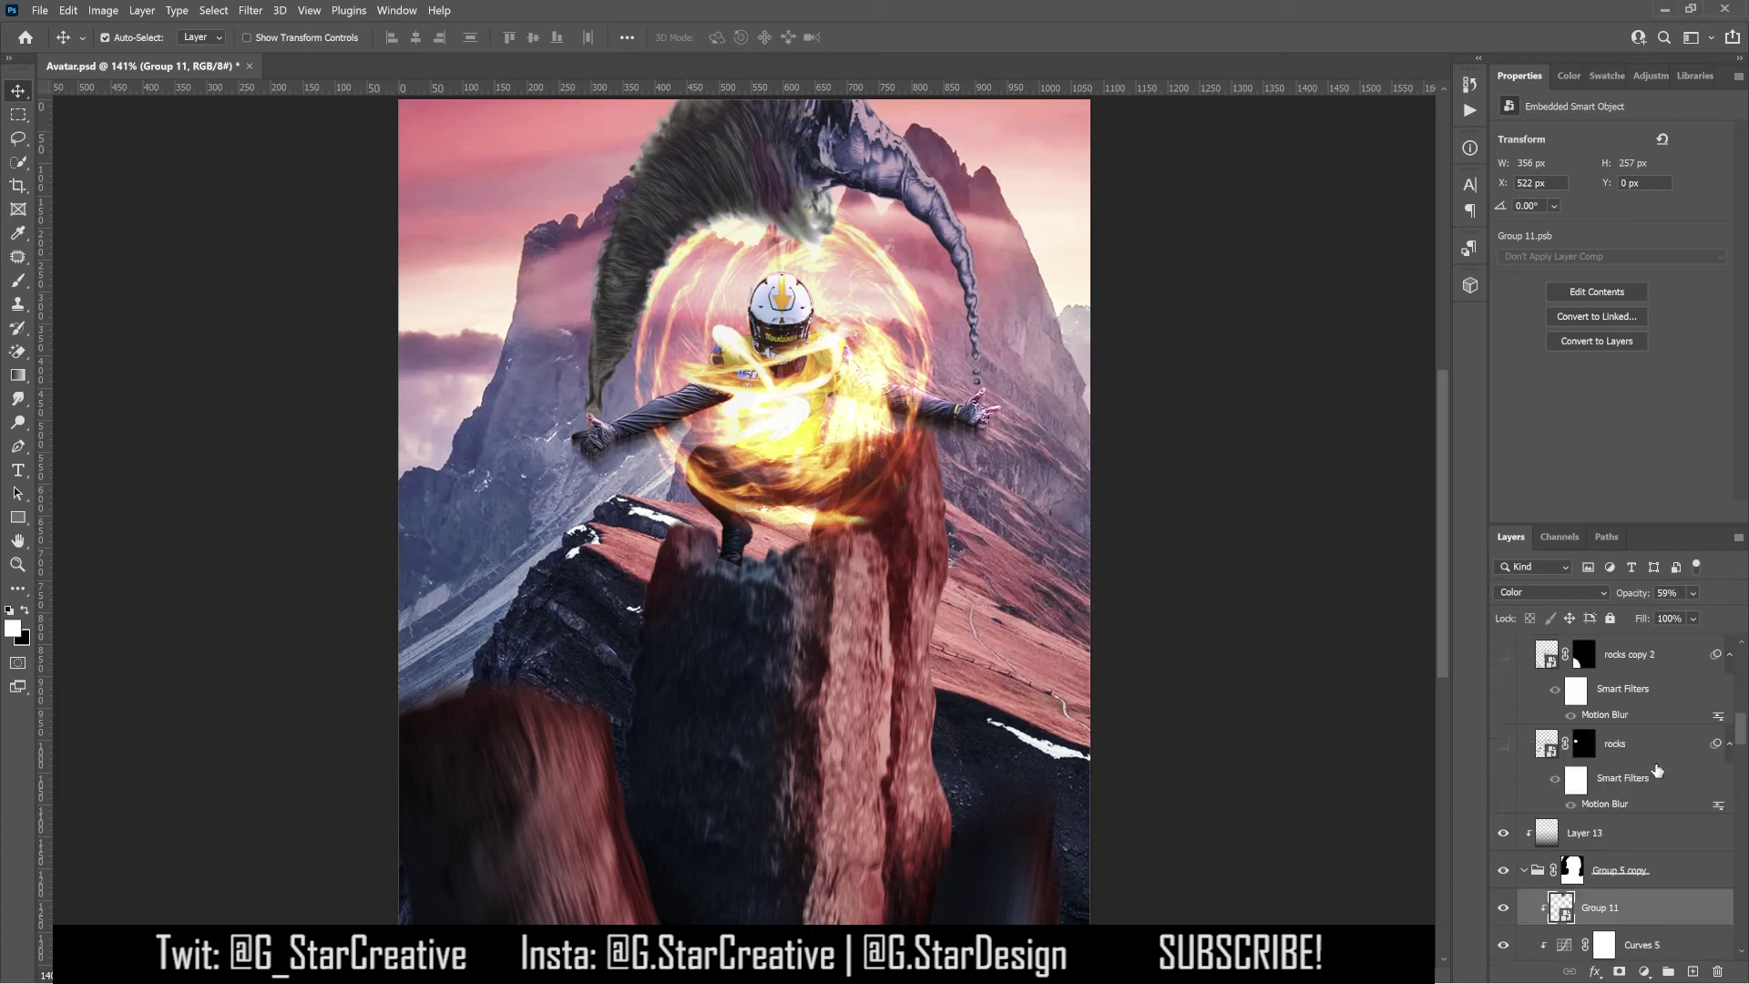
# Step: Show the rocks layer and rocks copies 2, 3, 4, 5, 7 and 8 around the player
pyautogui.click(1585, 834)
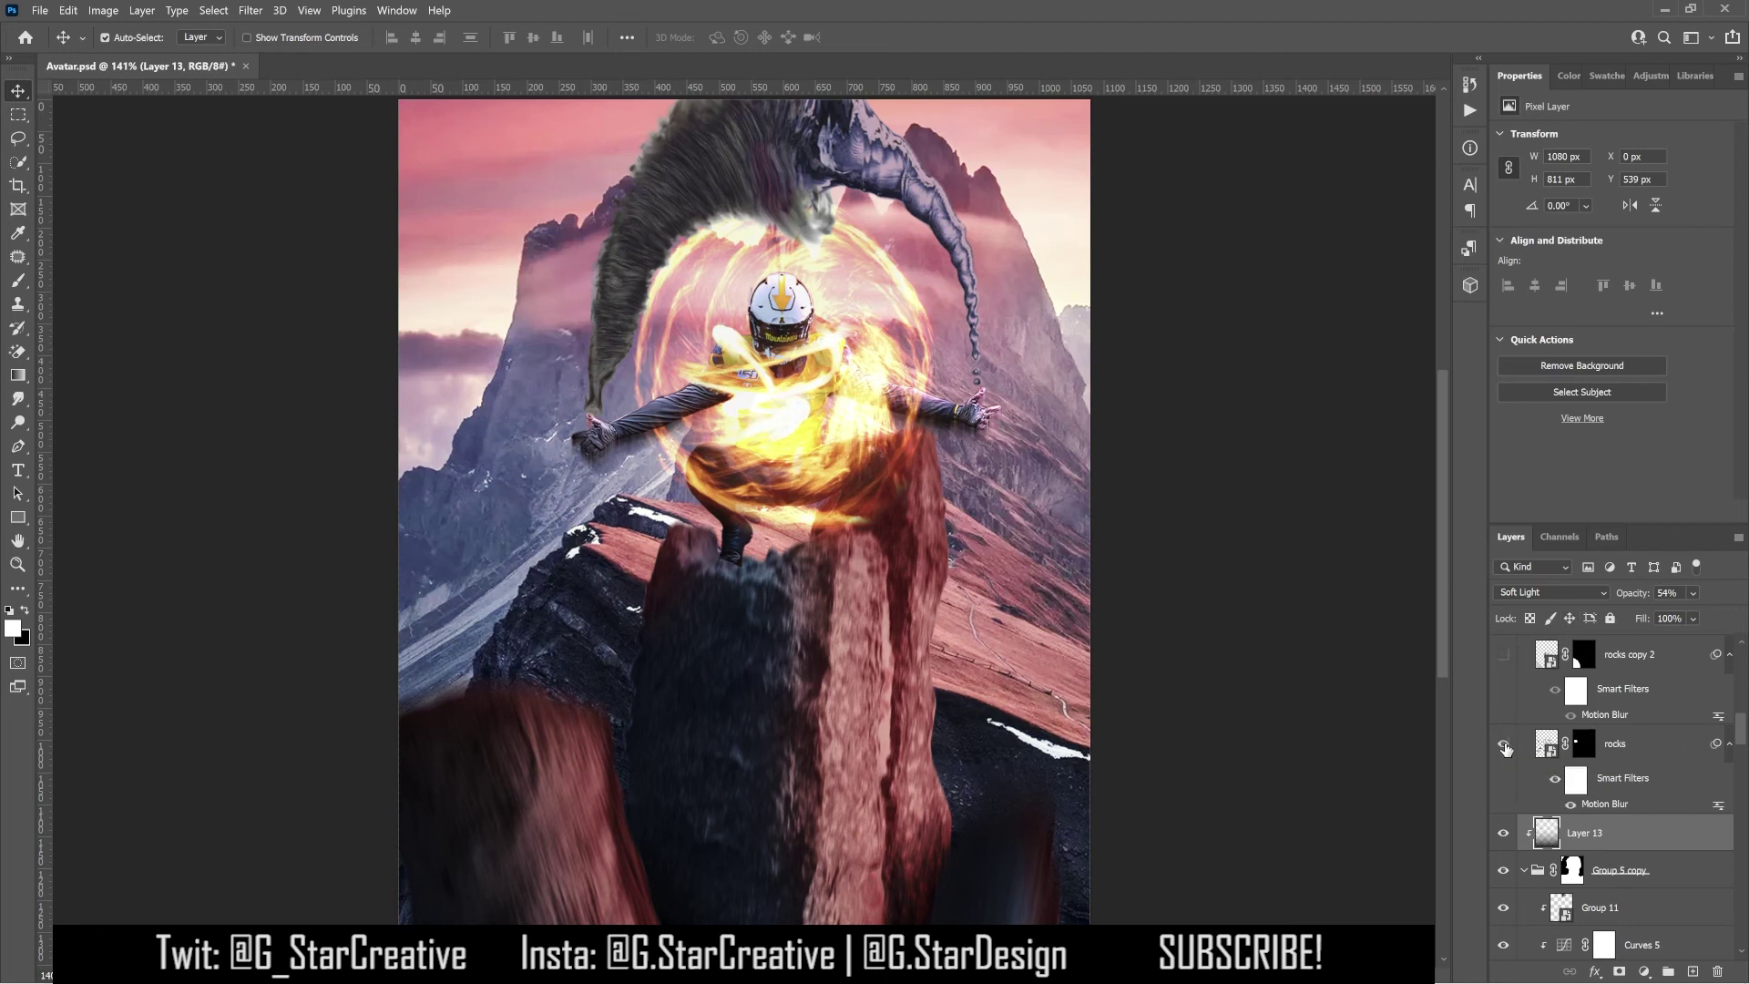
pyautogui.click(1505, 747)
pyautogui.click(1549, 746)
pyautogui.scroll(2, 1553, 802)
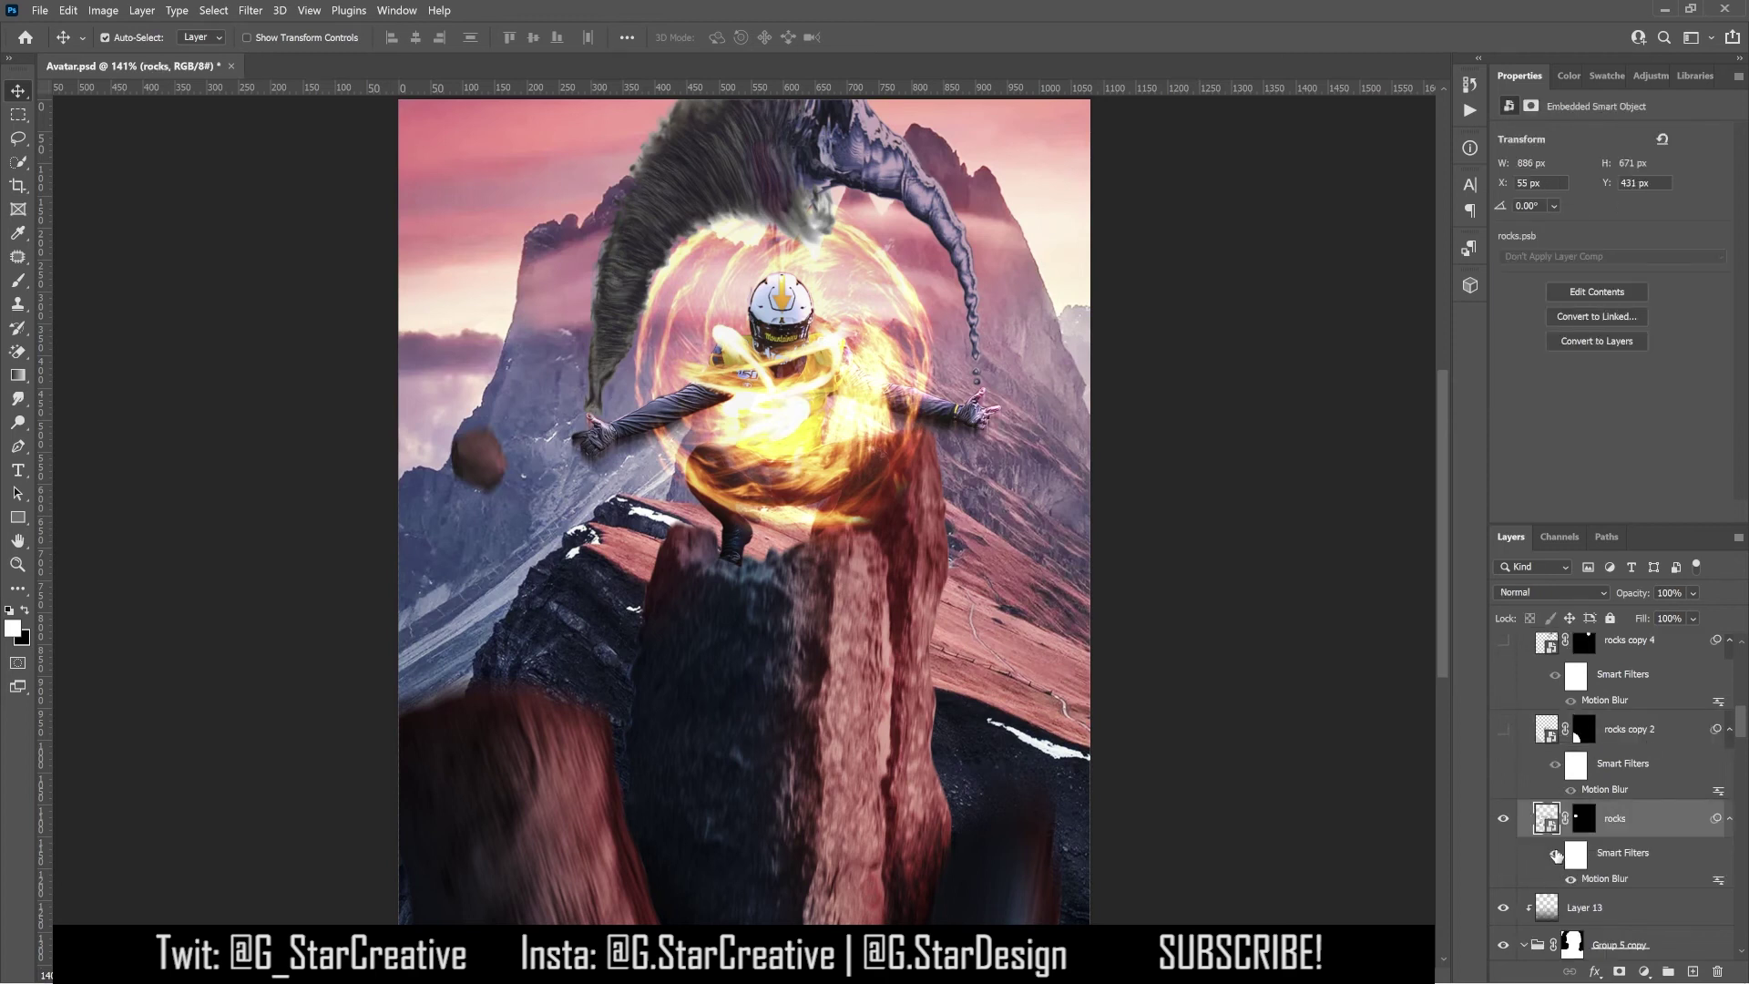
pyautogui.scroll(2, 1549, 775)
pyautogui.moveTo(1504, 878); pyautogui.dragTo(1499, 713)
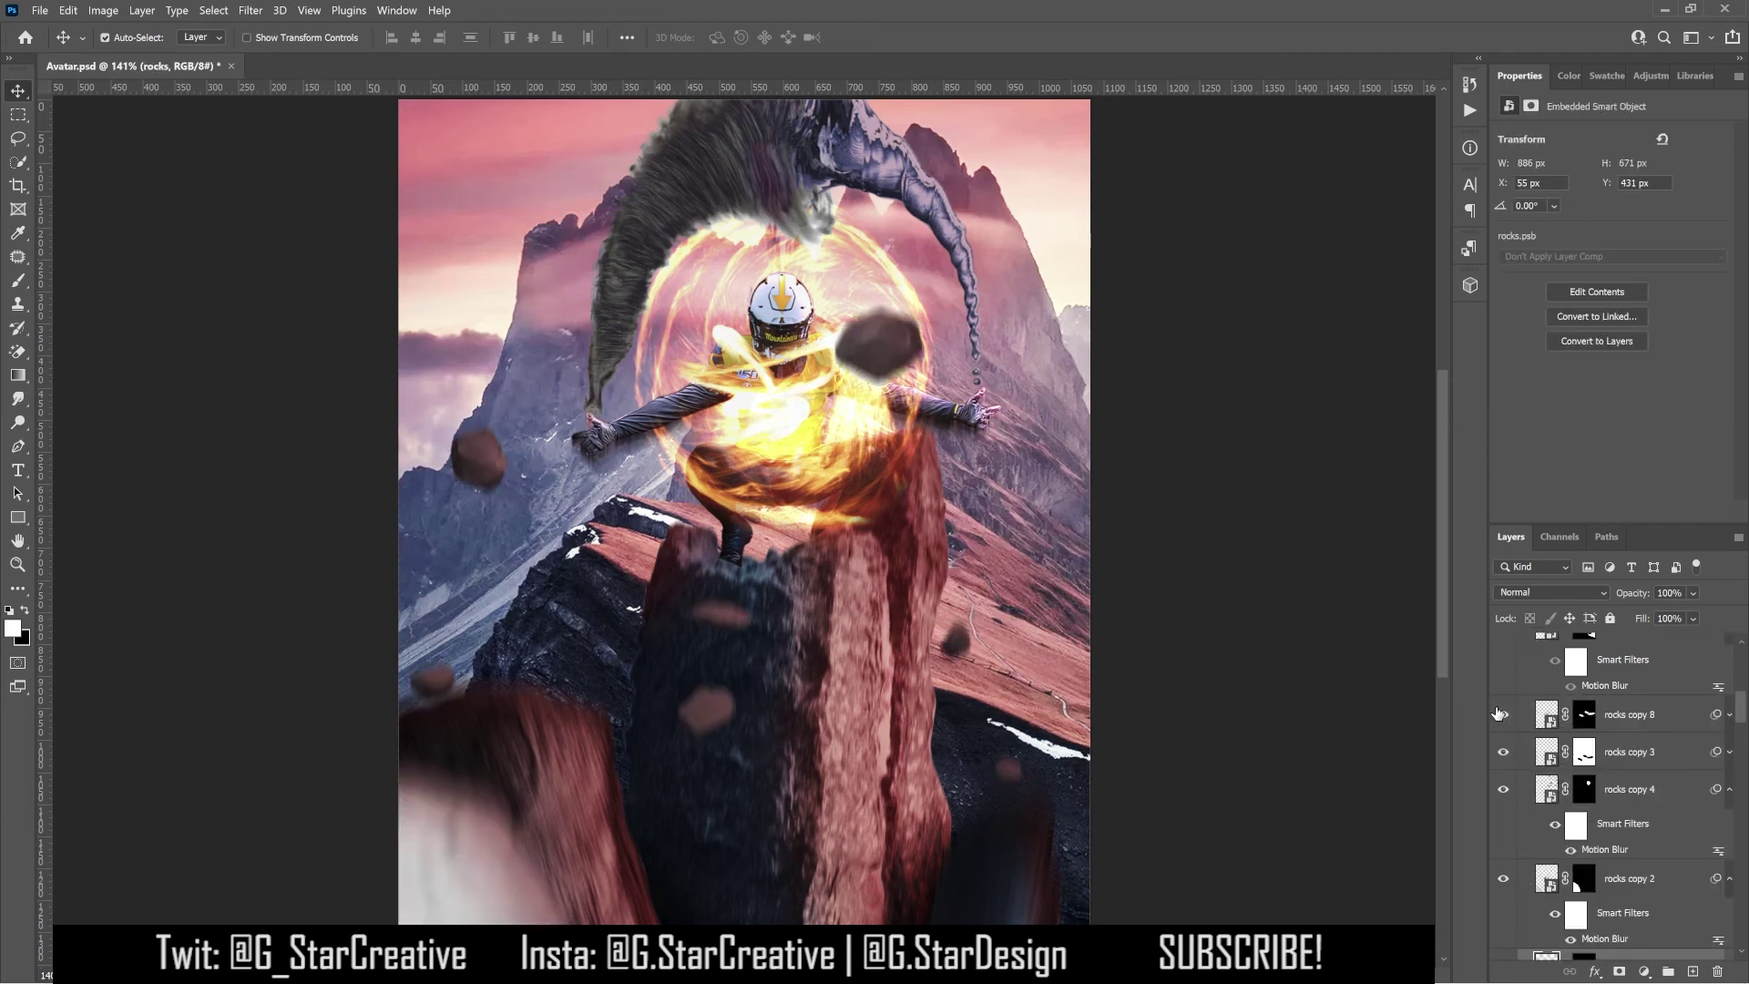
pyautogui.scroll(2, 1502, 775)
pyautogui.moveTo(1503, 779); pyautogui.dragTo(1503, 684)
pyautogui.scroll(2, 1567, 740)
# Step: Keep Group 10's first Inner Shadow on for a reddish-brown tint, leaving the third off
pyautogui.click(1565, 734)
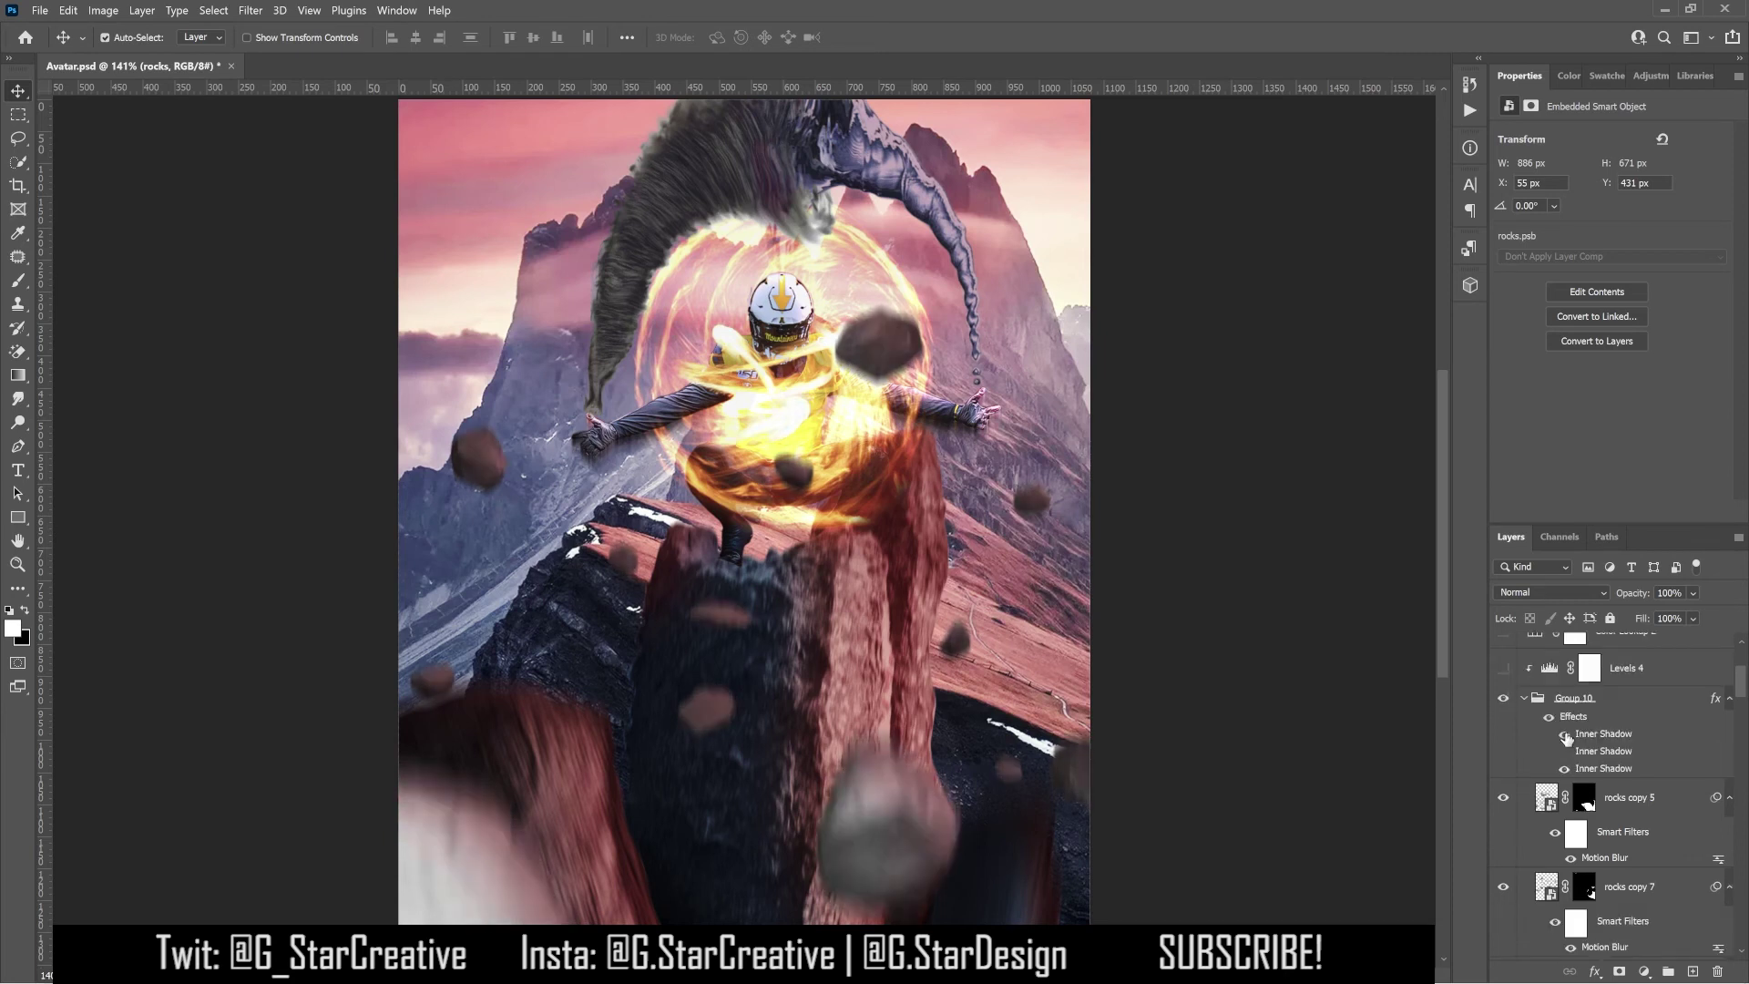
pyautogui.click(1565, 735)
pyautogui.click(1565, 734)
pyautogui.click(1565, 769)
pyautogui.click(1565, 770)
pyautogui.scroll(2, 1628, 747)
pyautogui.click(1628, 743)
# Step: Switch on Levels 4, toggling it to compare the darkened rocks
pyautogui.click(1504, 745)
pyautogui.scroll(1, 1506, 750)
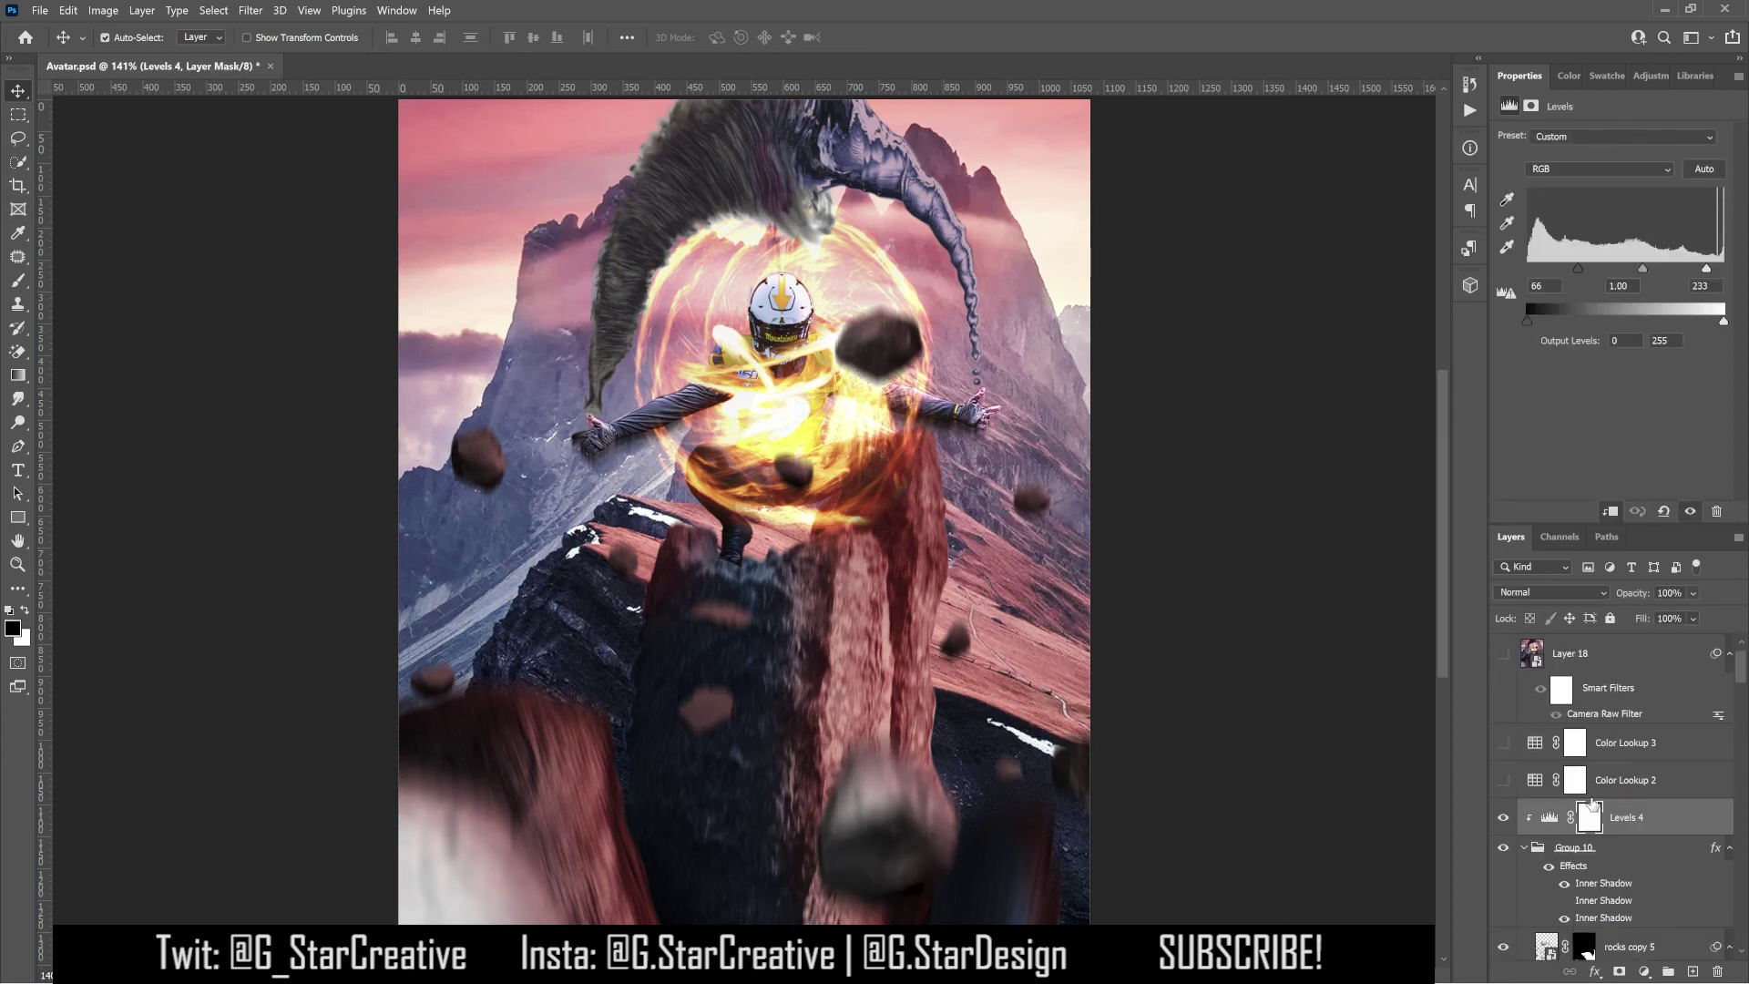
pyautogui.click(1505, 818)
pyautogui.click(1505, 818)
pyautogui.click(1505, 818)
pyautogui.click(1505, 818)
pyautogui.click(1505, 818)
pyautogui.click(1505, 818)
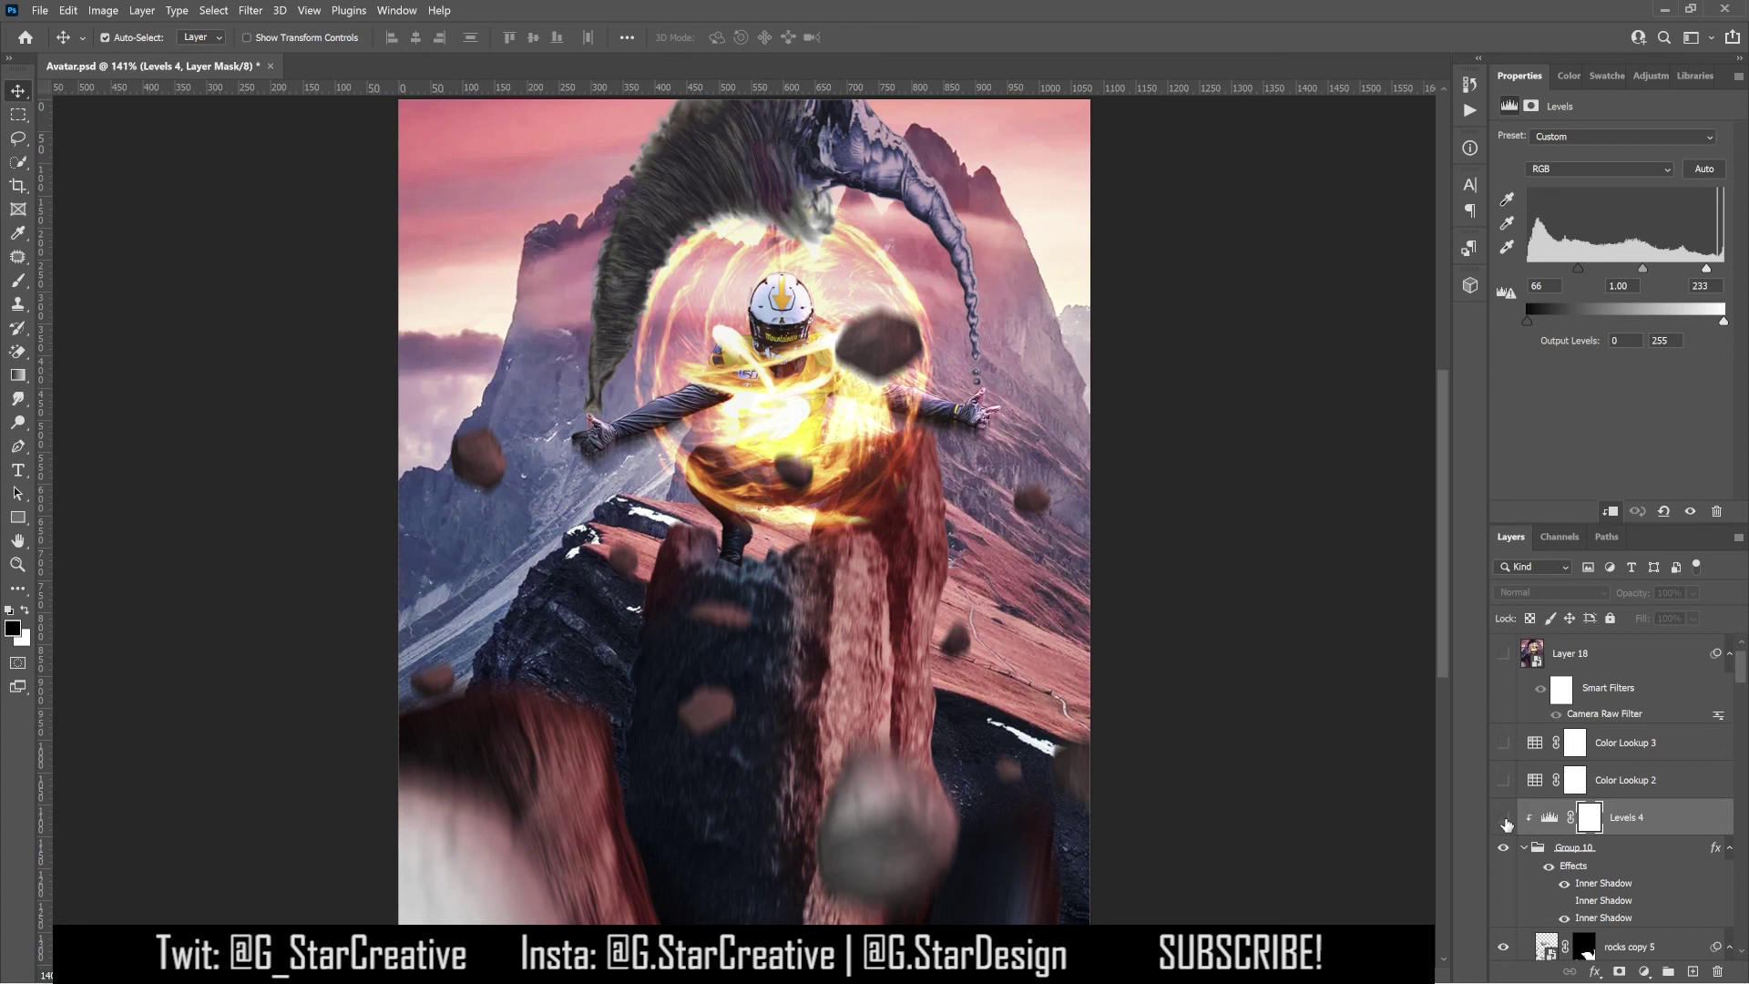
pyautogui.click(1505, 818)
# Step: Turn on Color Lookup 2, Color Lookup 3 and the Camera Raw–filtered Layer 18 for a purple grade
pyautogui.click(1504, 780)
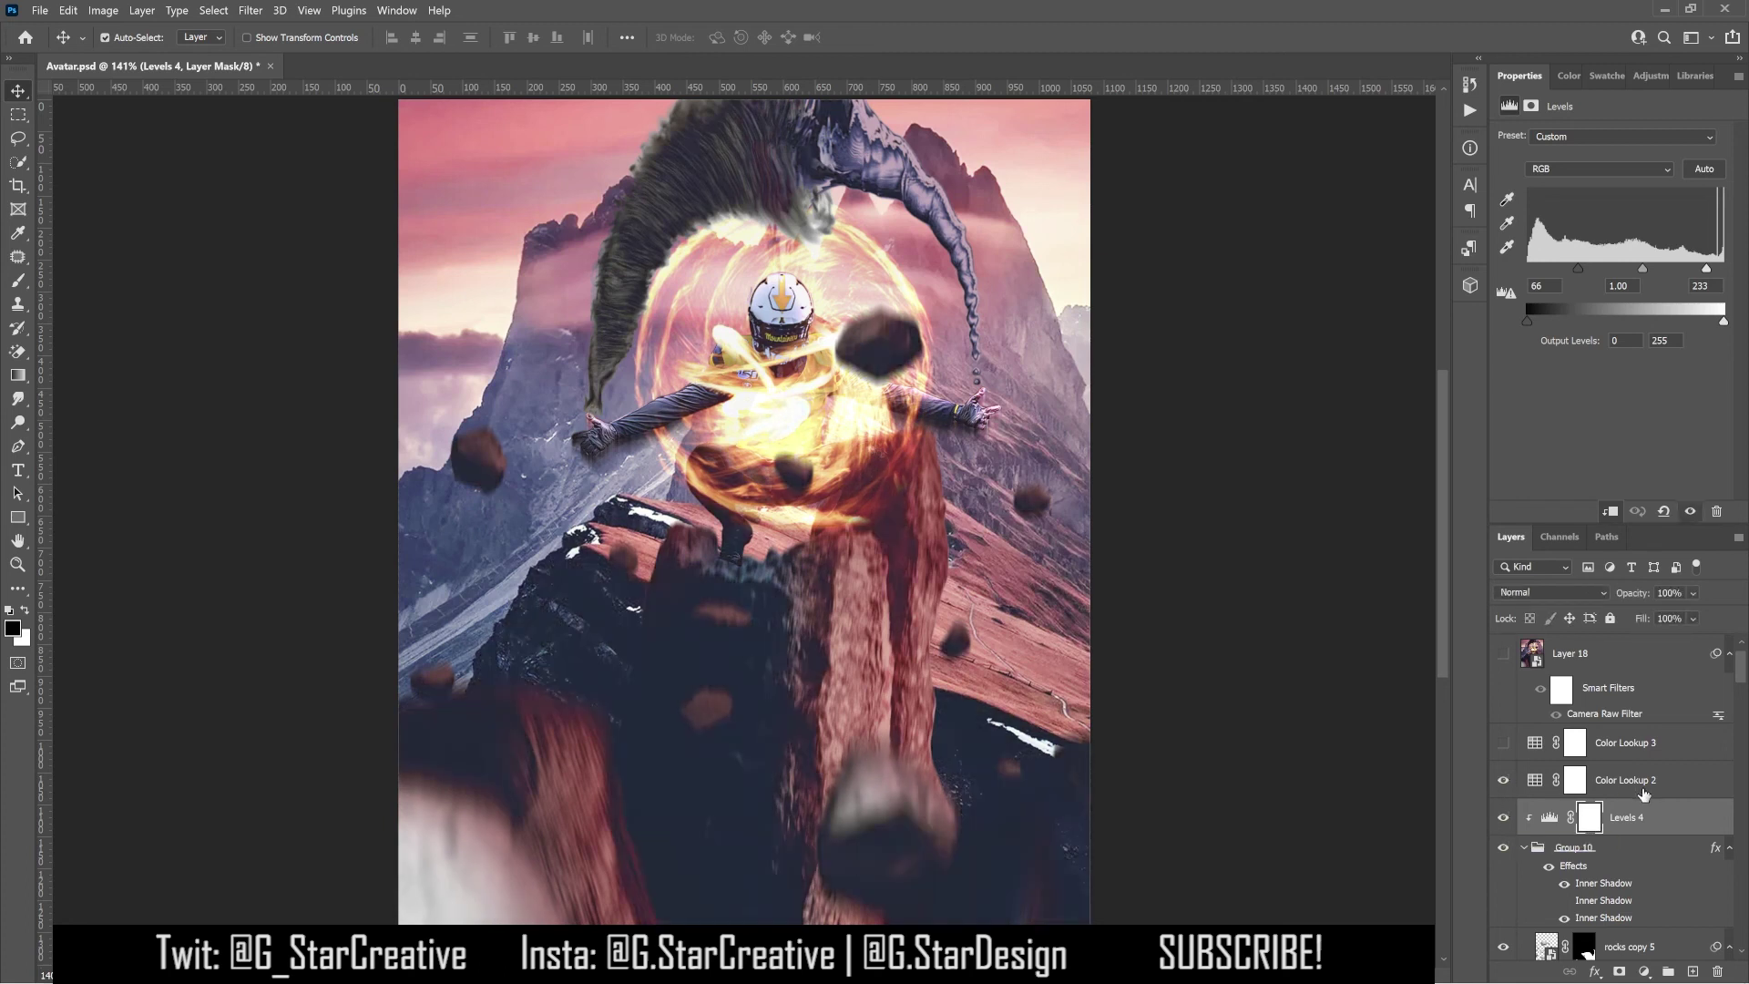
pyautogui.scroll(1, 1645, 794)
pyautogui.click(1638, 815)
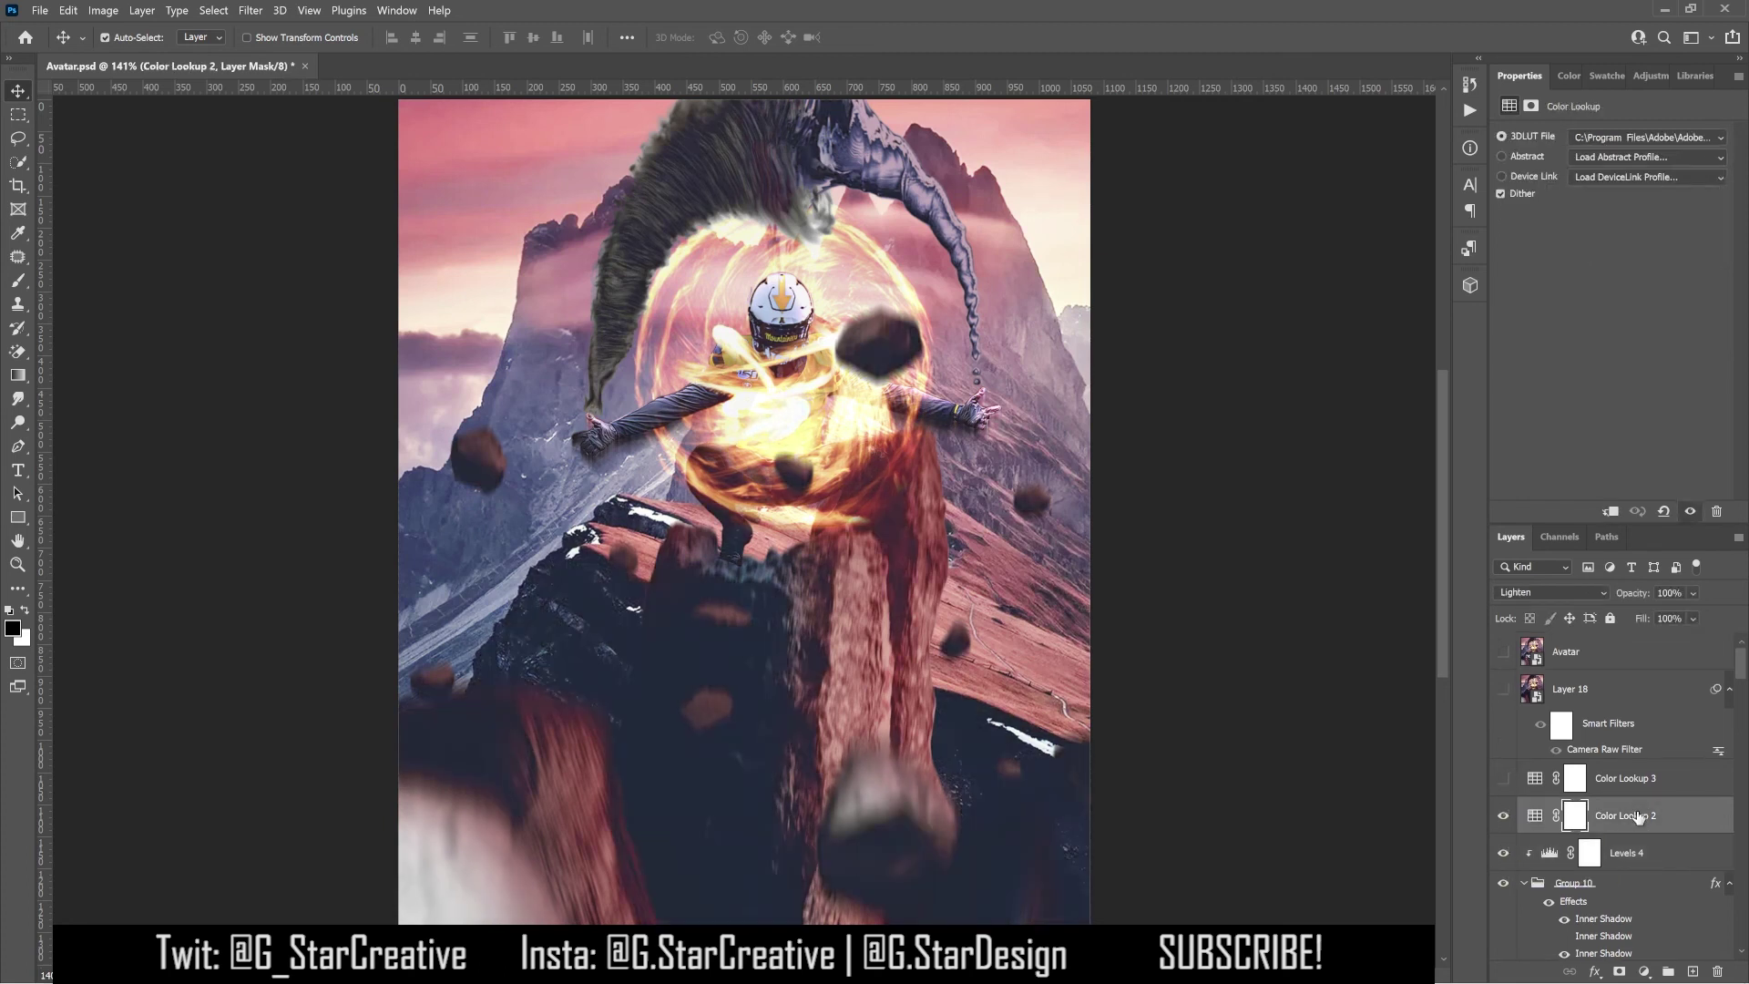
pyautogui.click(1504, 779)
pyautogui.click(1633, 781)
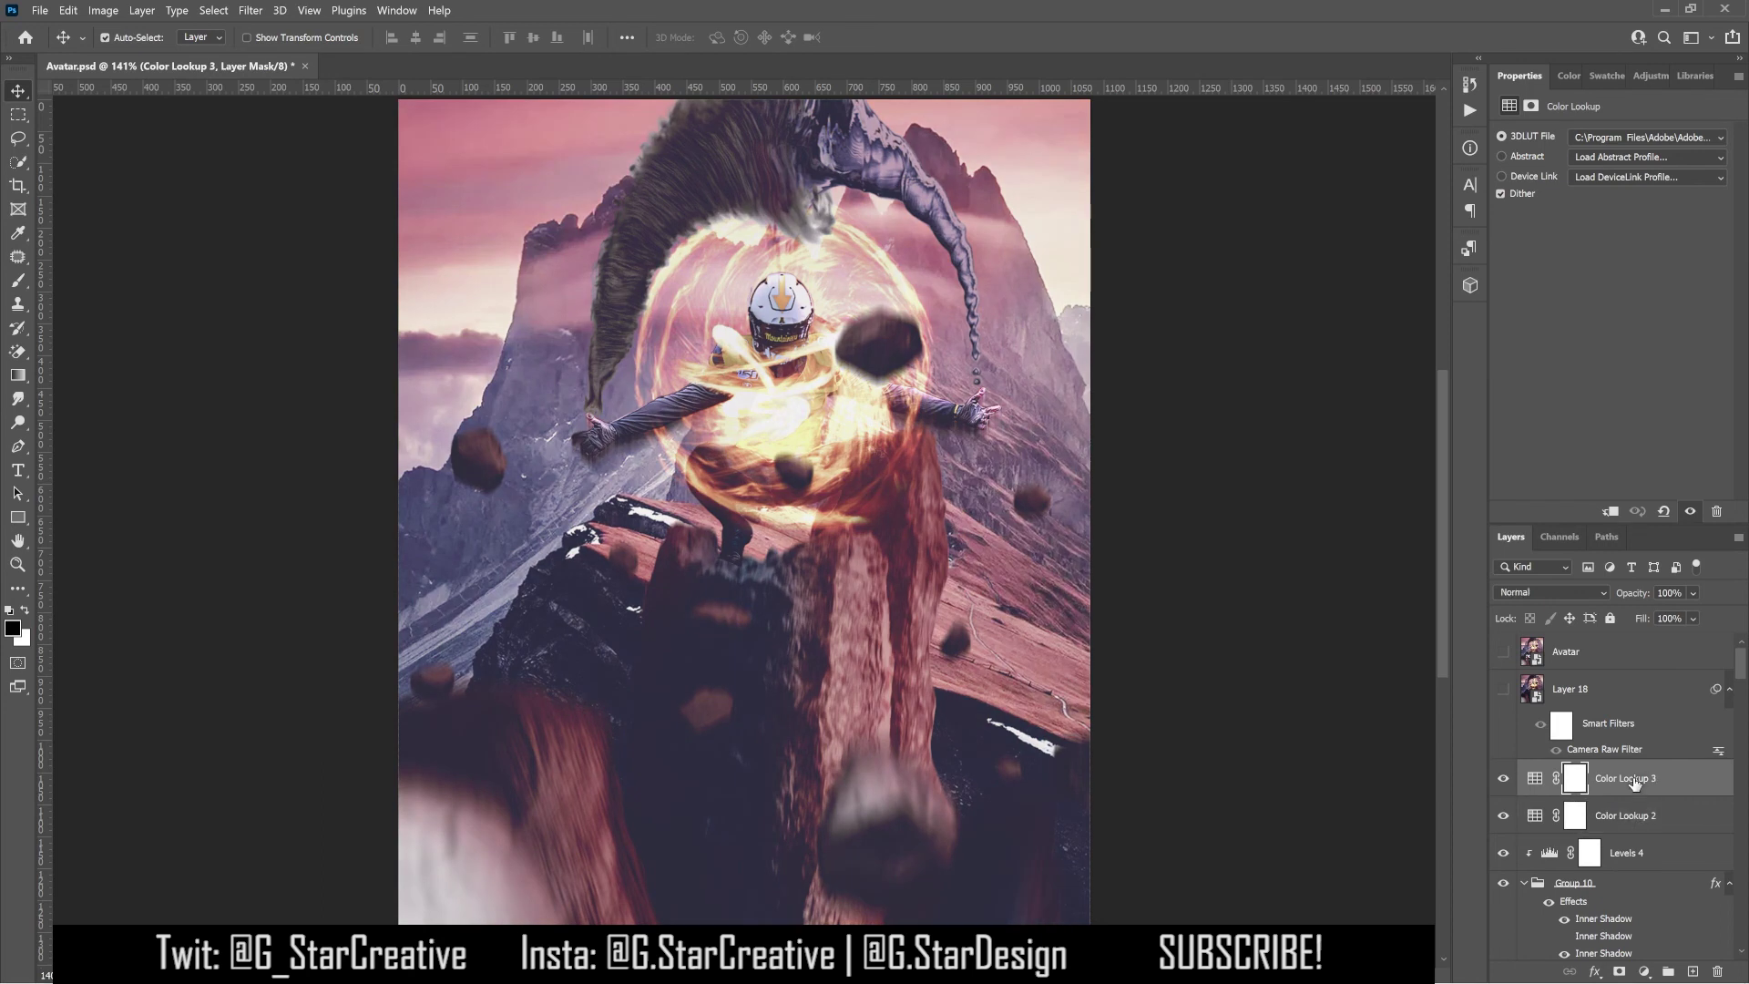
pyautogui.click(1504, 689)
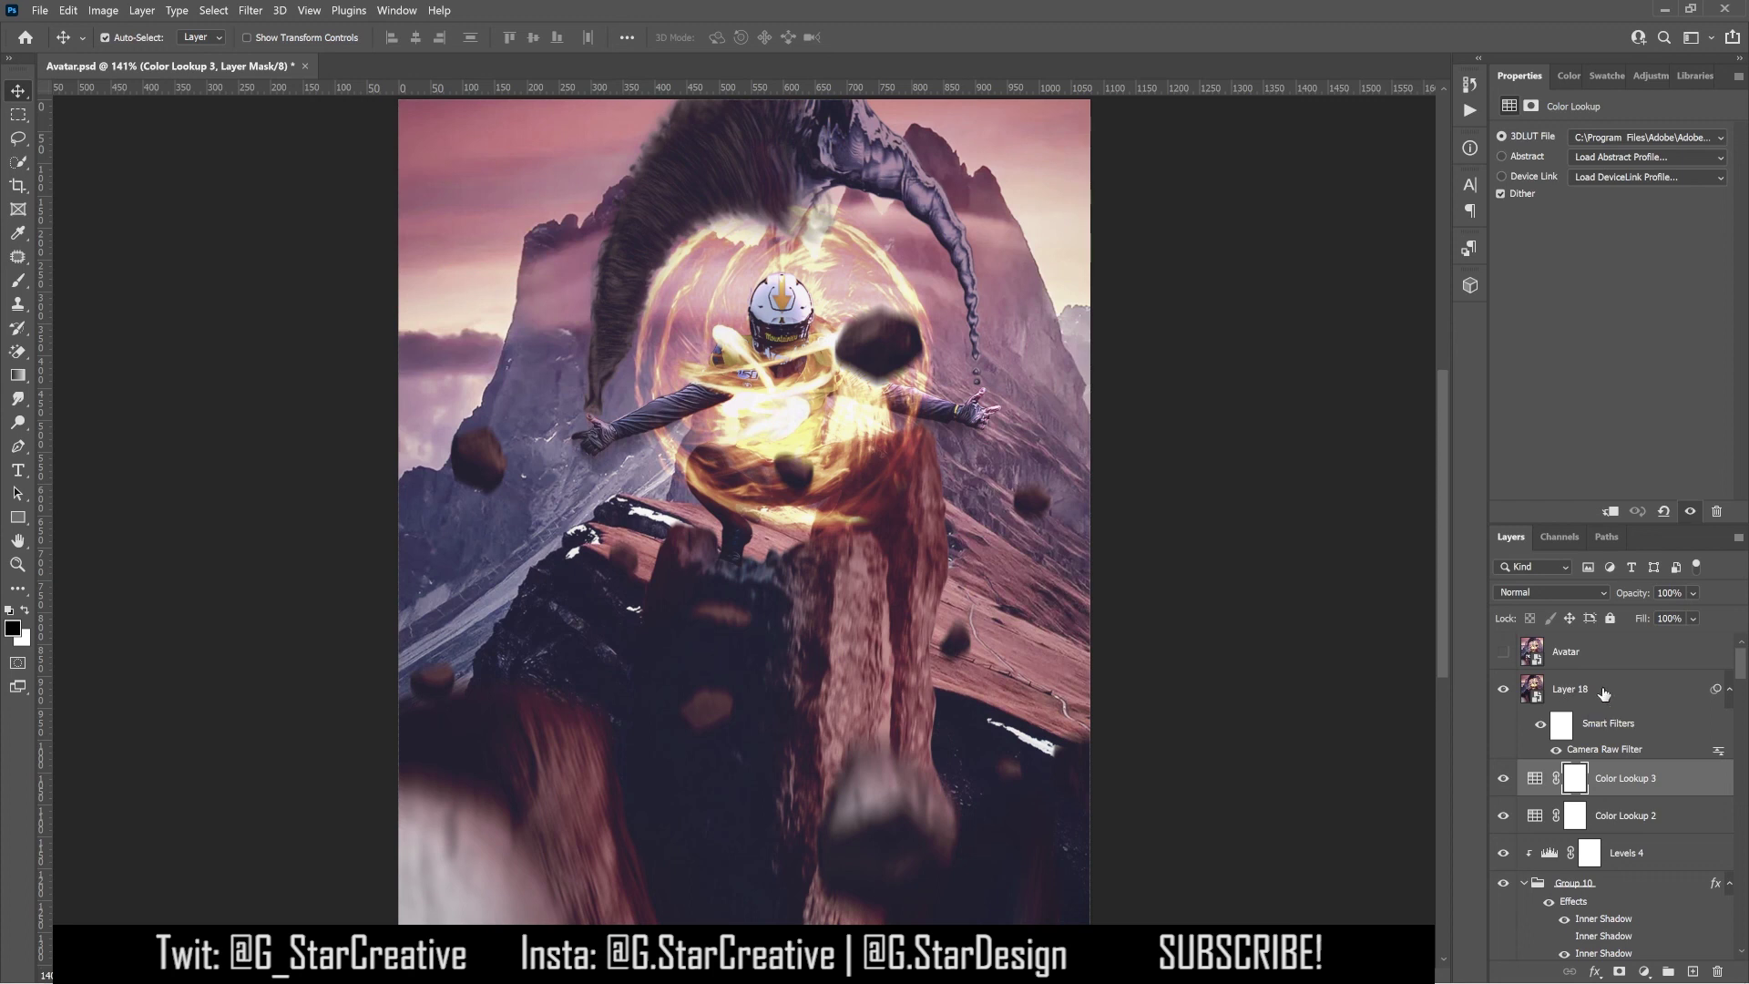
# Step: Make the Avatar layer visible, revealing the white 'DR. SUS' lettering and username line below
pyautogui.click(1503, 651)
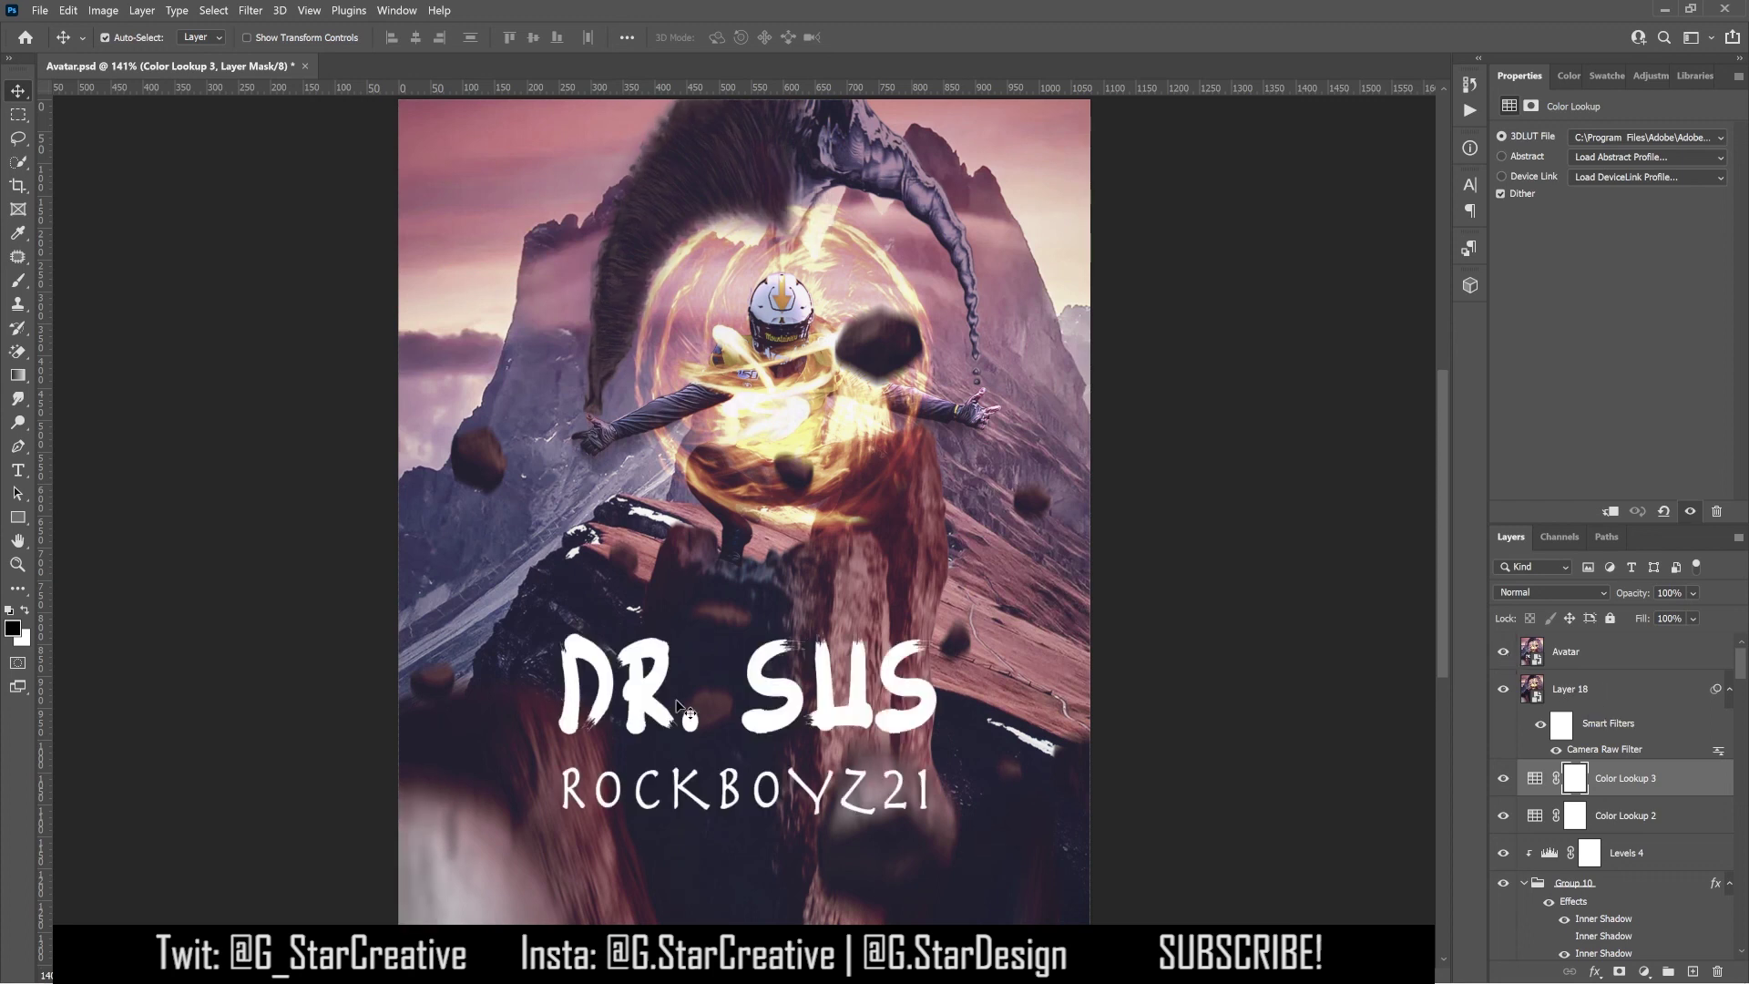